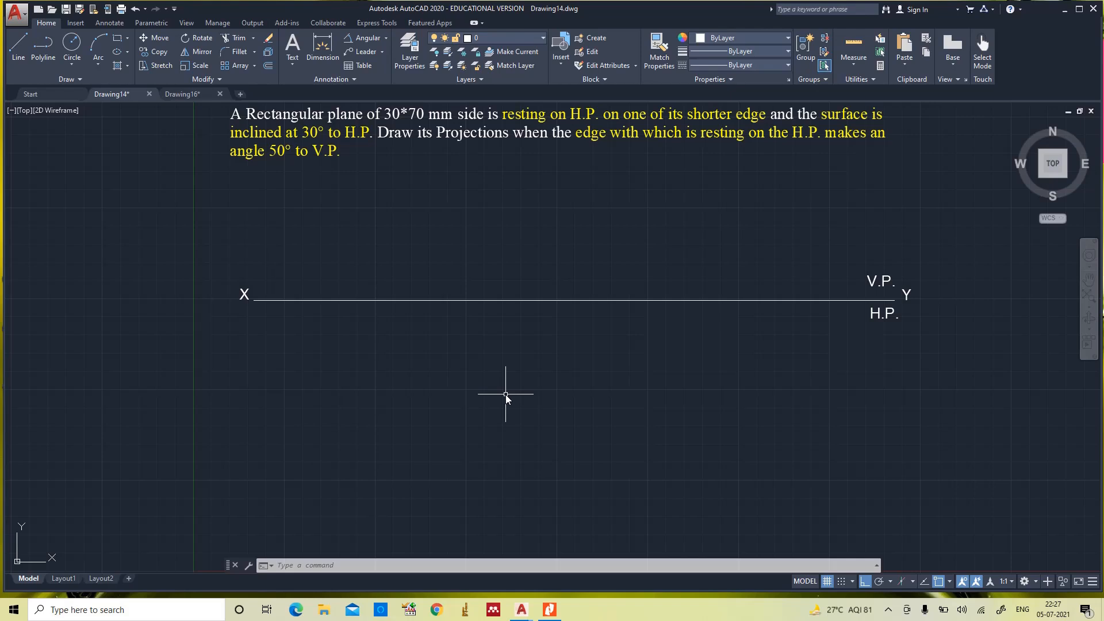
pyautogui.write('pl')
pyautogui.press('Return')
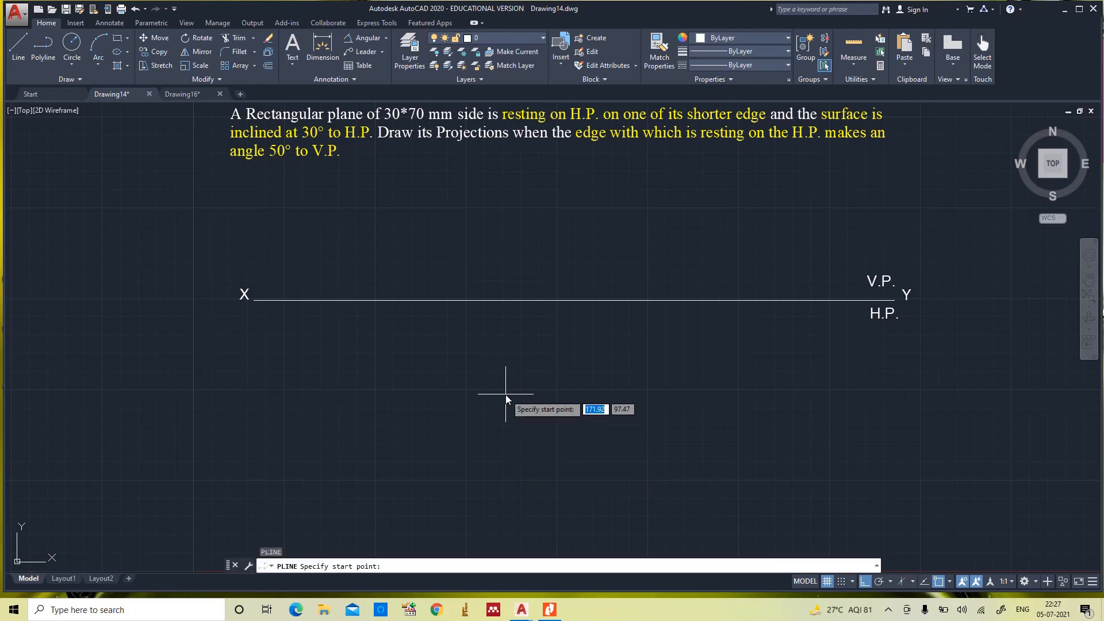
pyautogui.click(317, 373)
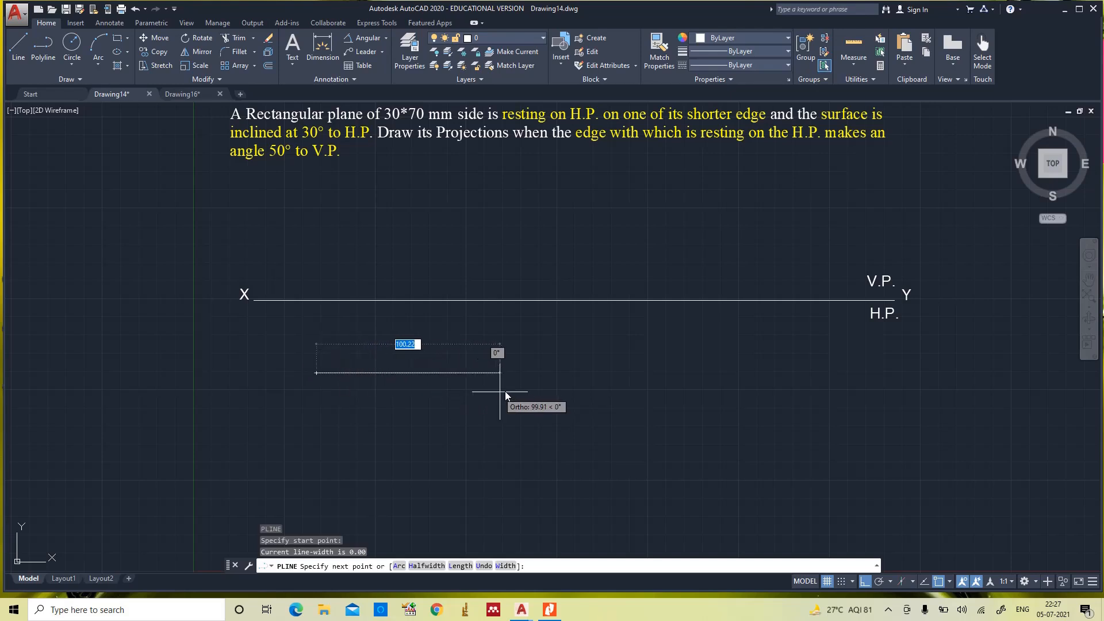
pyautogui.write('7')
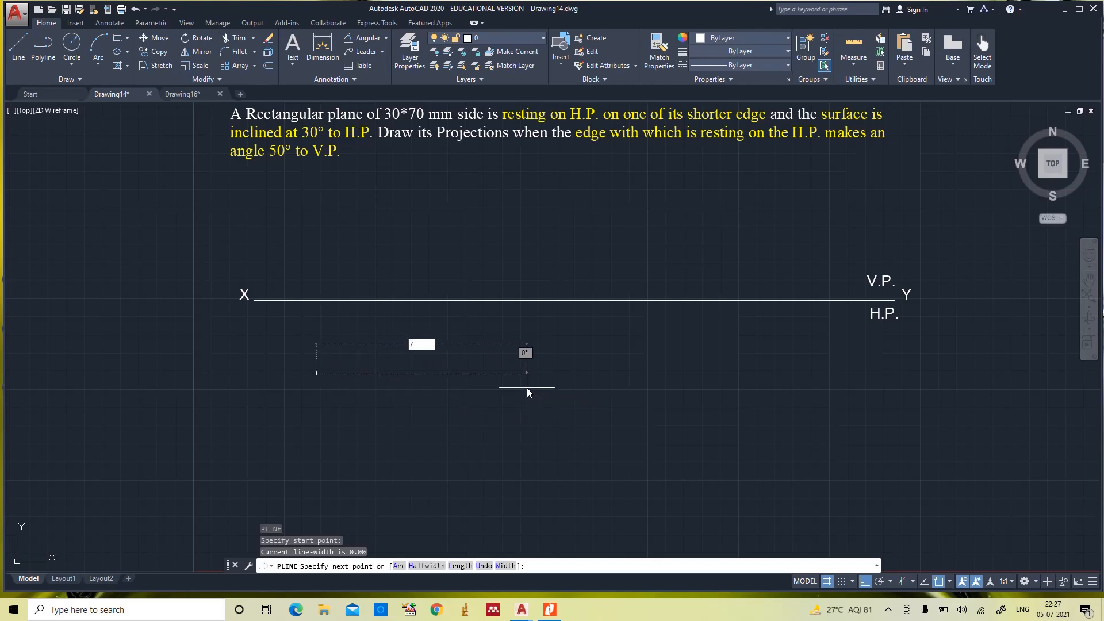
pyautogui.press('Escape')
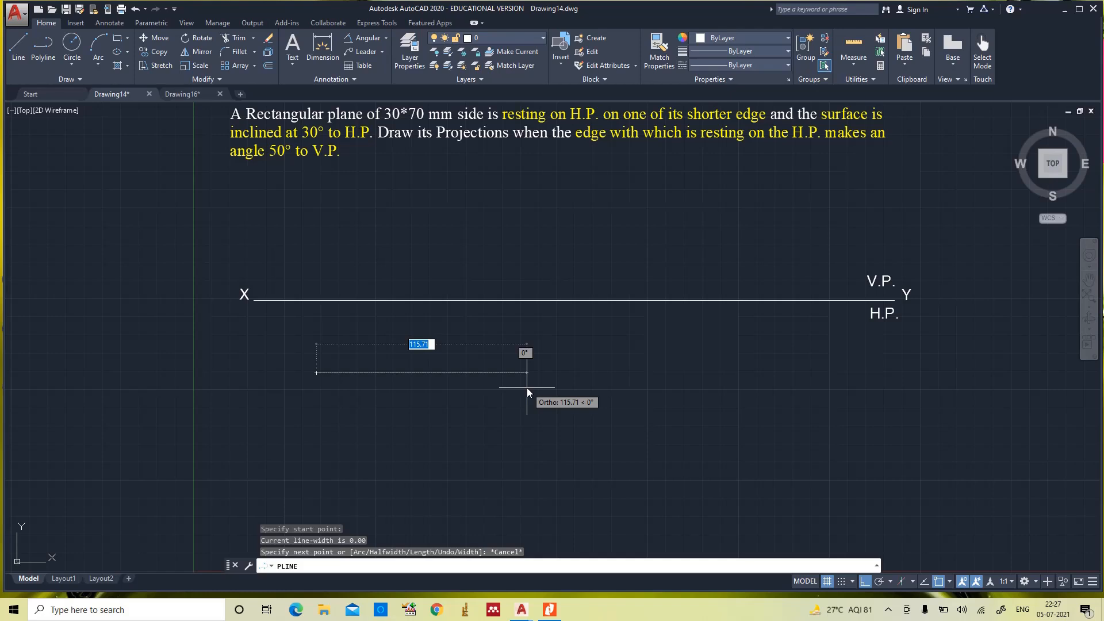
pyautogui.press('Escape')
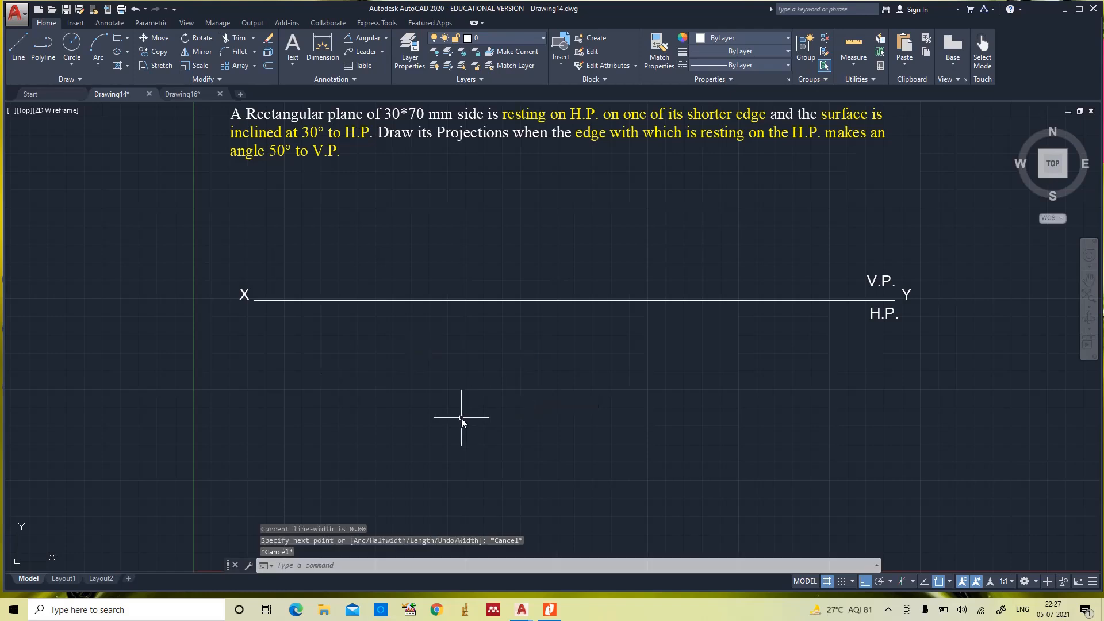
# Step: Draw a closed 70 by 30 mm rectangle as a polyline below the XY line, with its longer sides horizontal
pyautogui.press('Return')
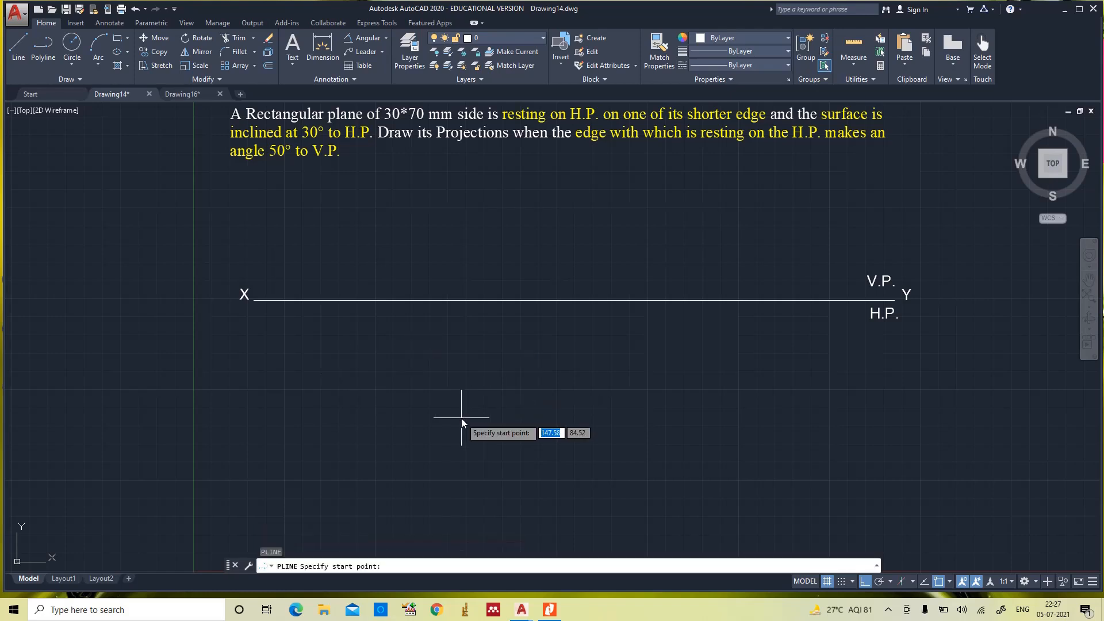
pyautogui.click(323, 432)
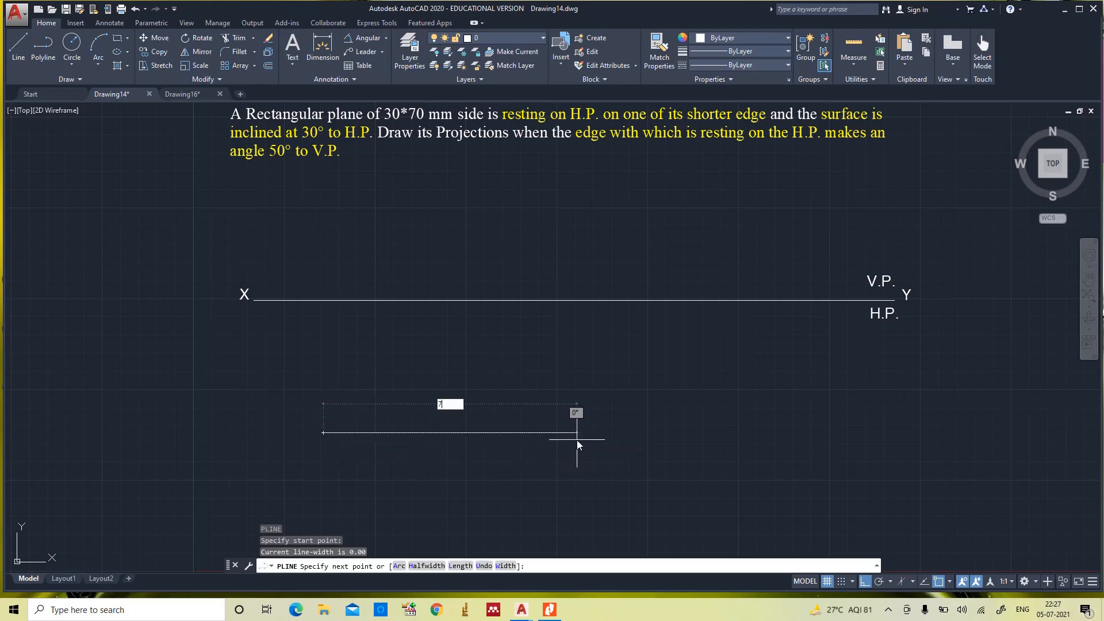
pyautogui.write('70')
pyautogui.press('Return')
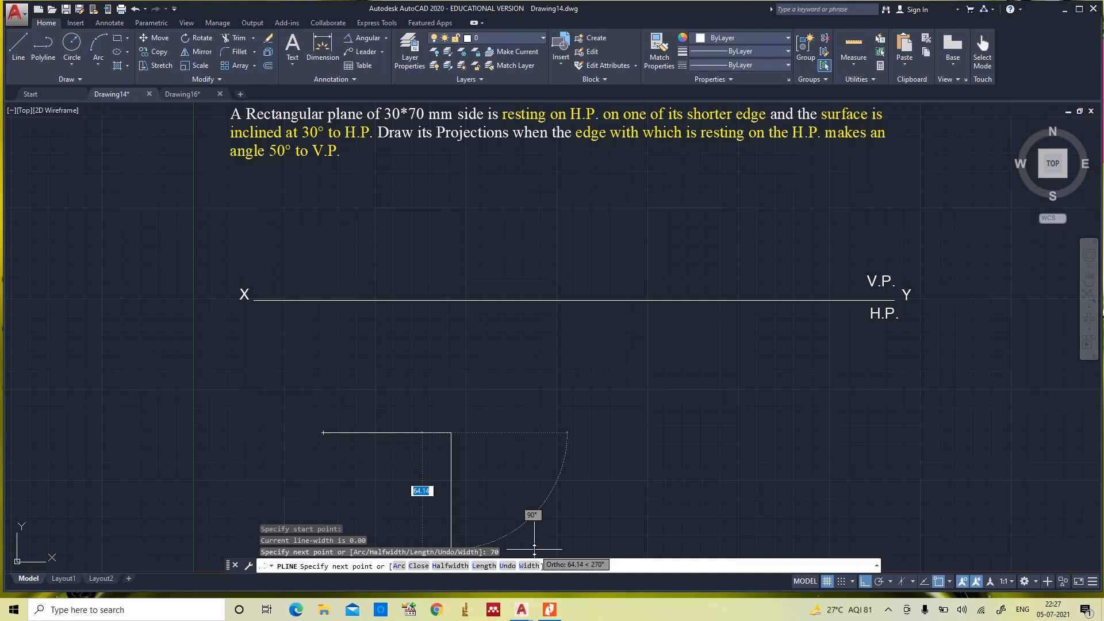
pyautogui.write('30')
pyautogui.press('Return')
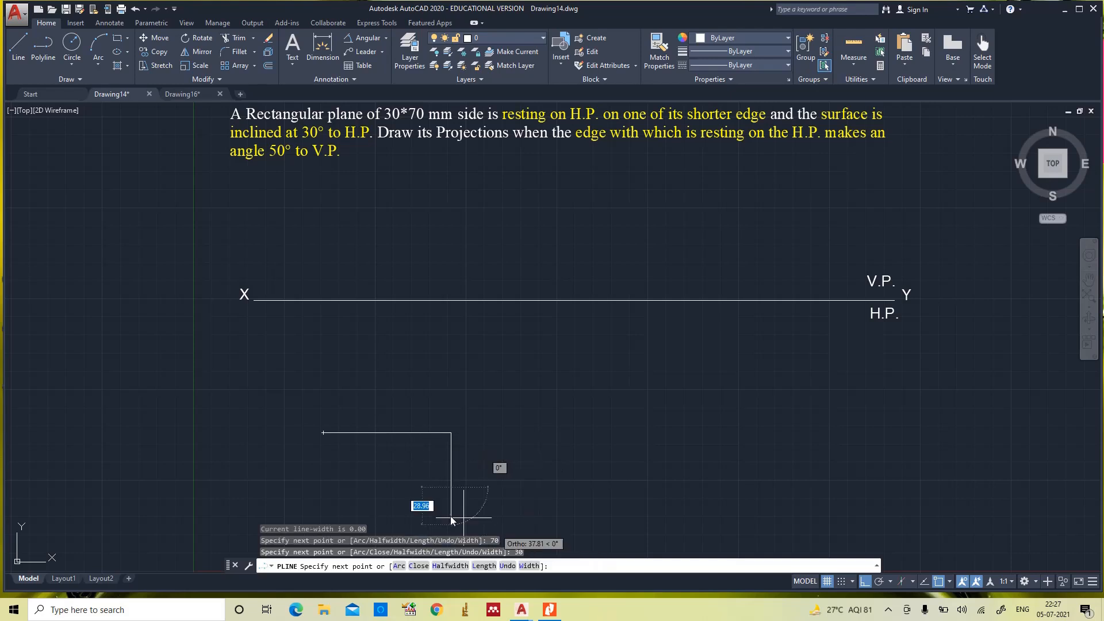
pyautogui.write('7')
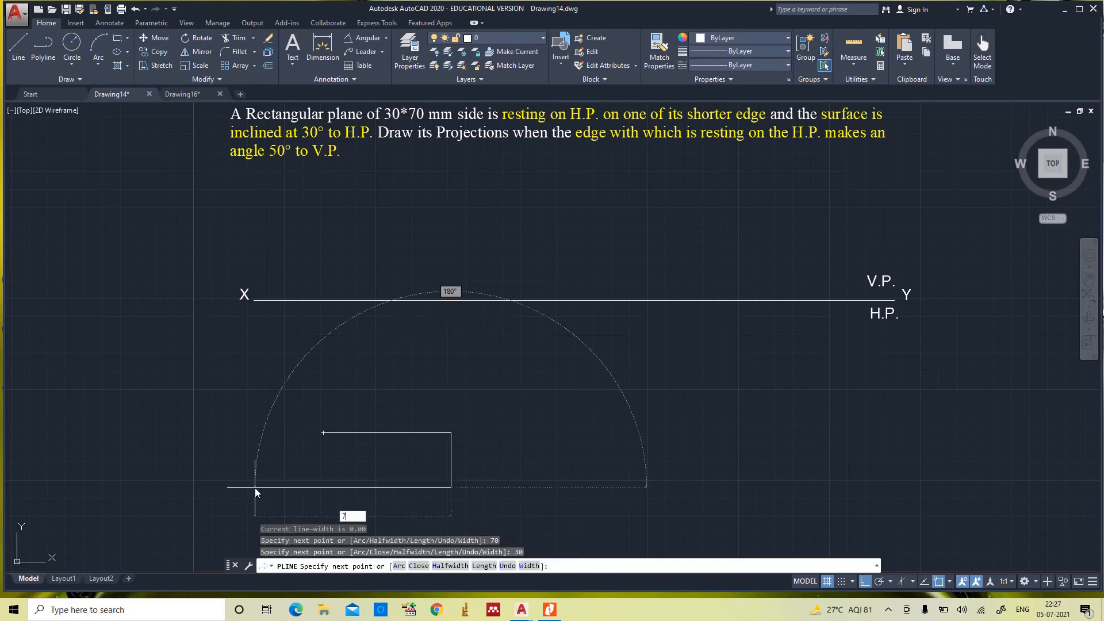
pyautogui.write('0')
pyautogui.press('Return')
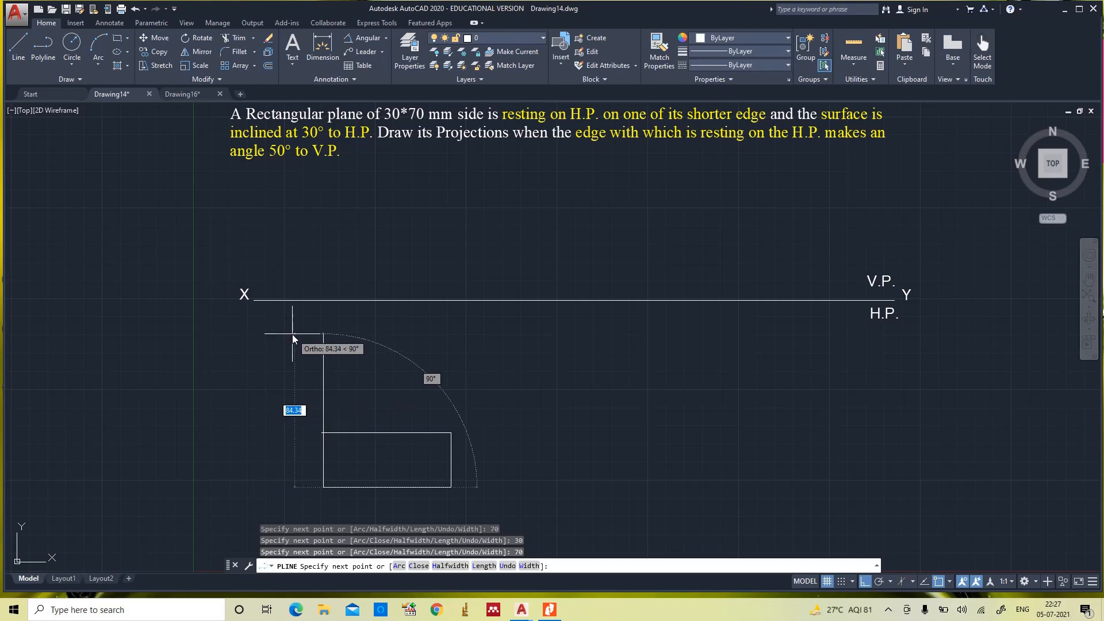
pyautogui.write('30')
pyautogui.press('Return')
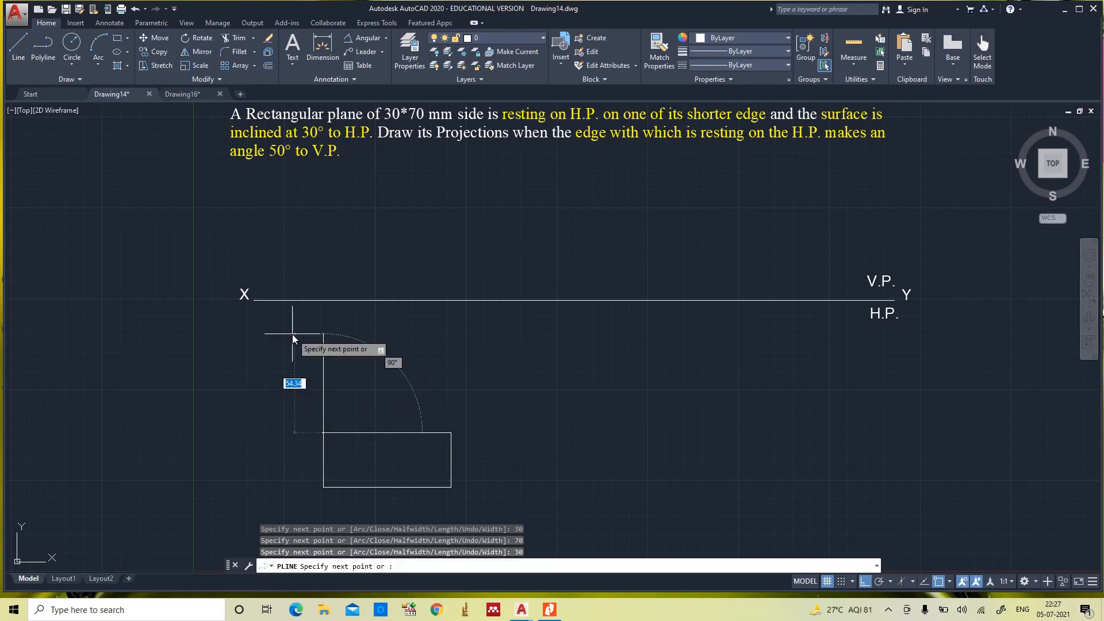
pyautogui.press('Escape')
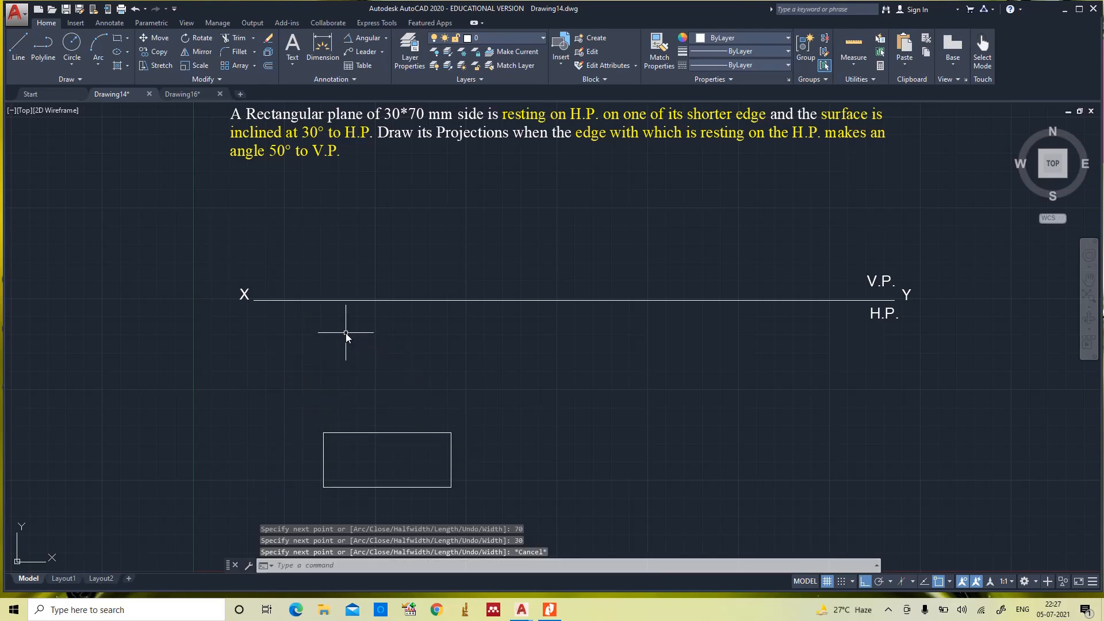
# Step: Set the rectangle's colour to Red and its lineweight to 0.35 mm
pyautogui.click(388, 432)
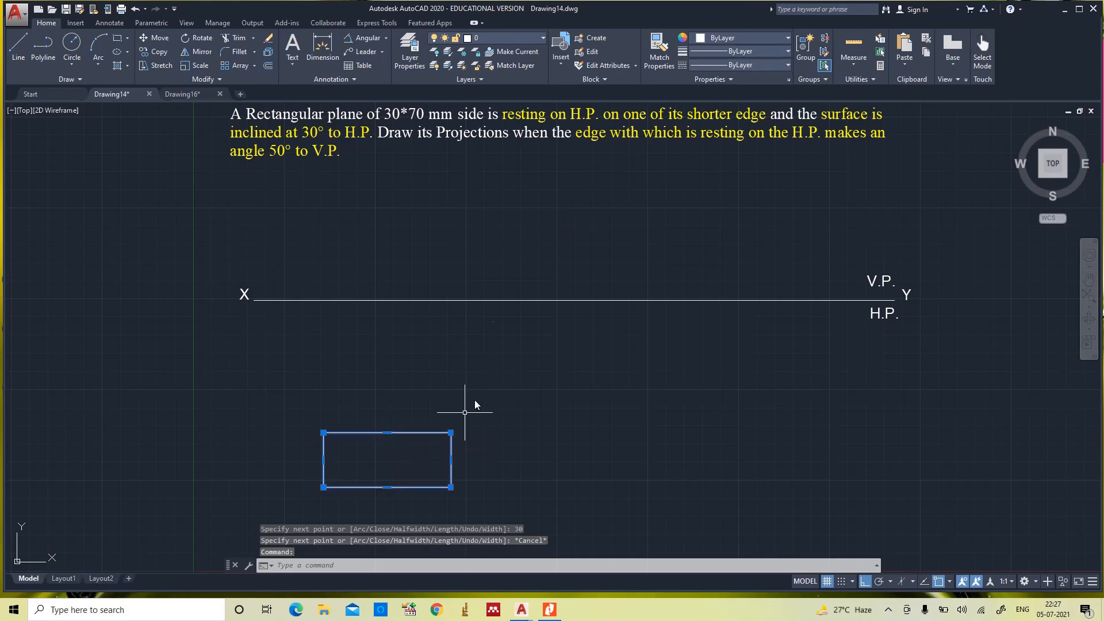
pyautogui.click(716, 38)
pyautogui.click(698, 155)
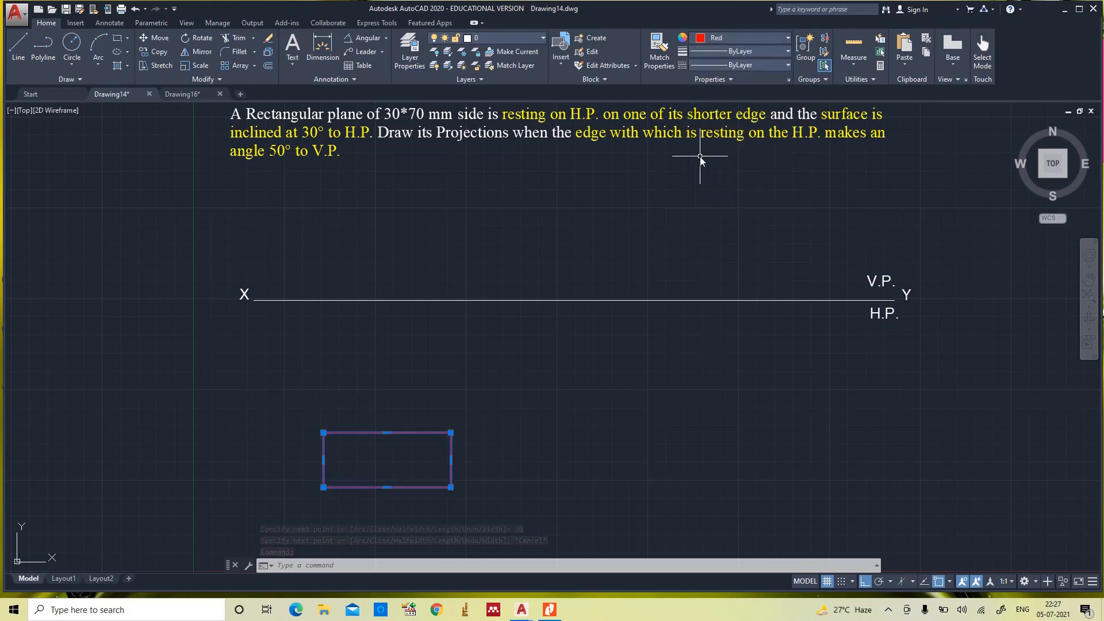
pyautogui.click(729, 51)
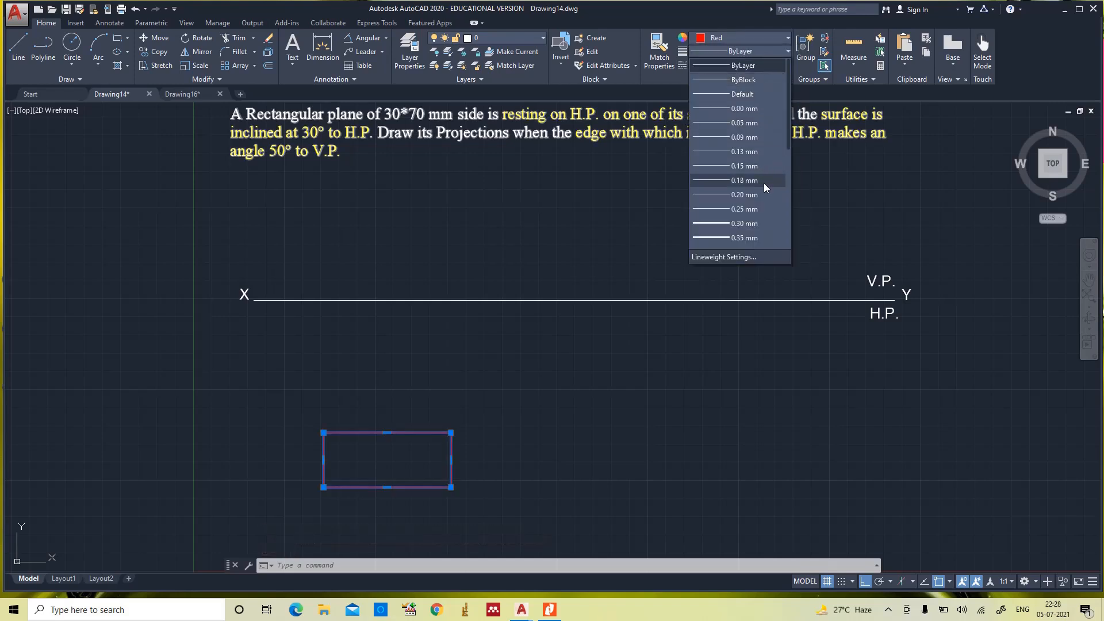
pyautogui.click(750, 238)
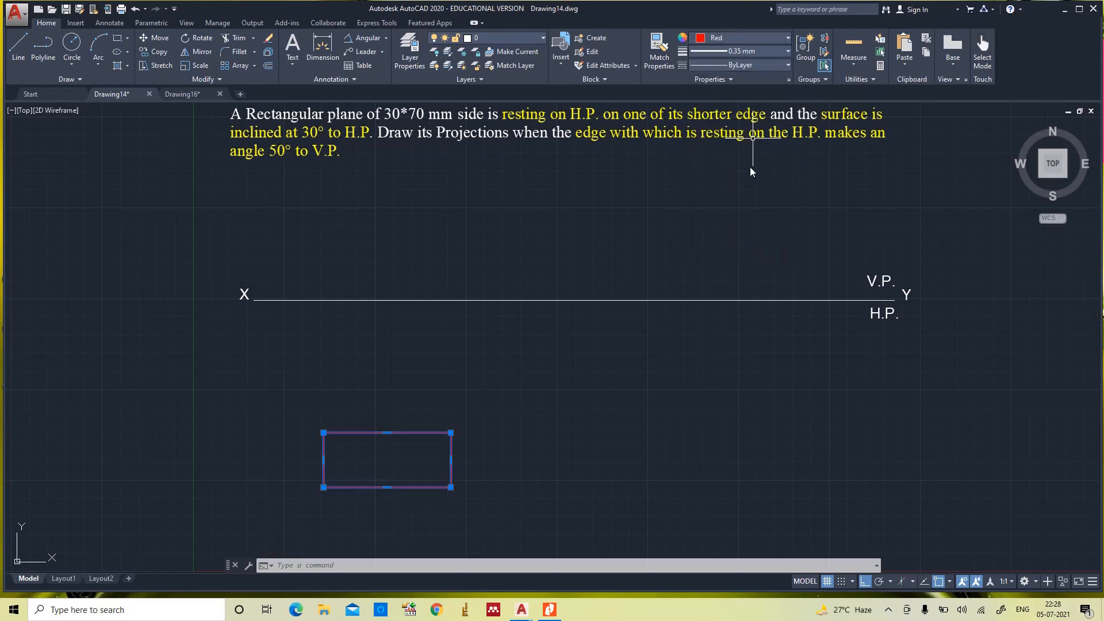
# Step: Turn on Display Lineweight in the lineweight settings
pyautogui.click(745, 52)
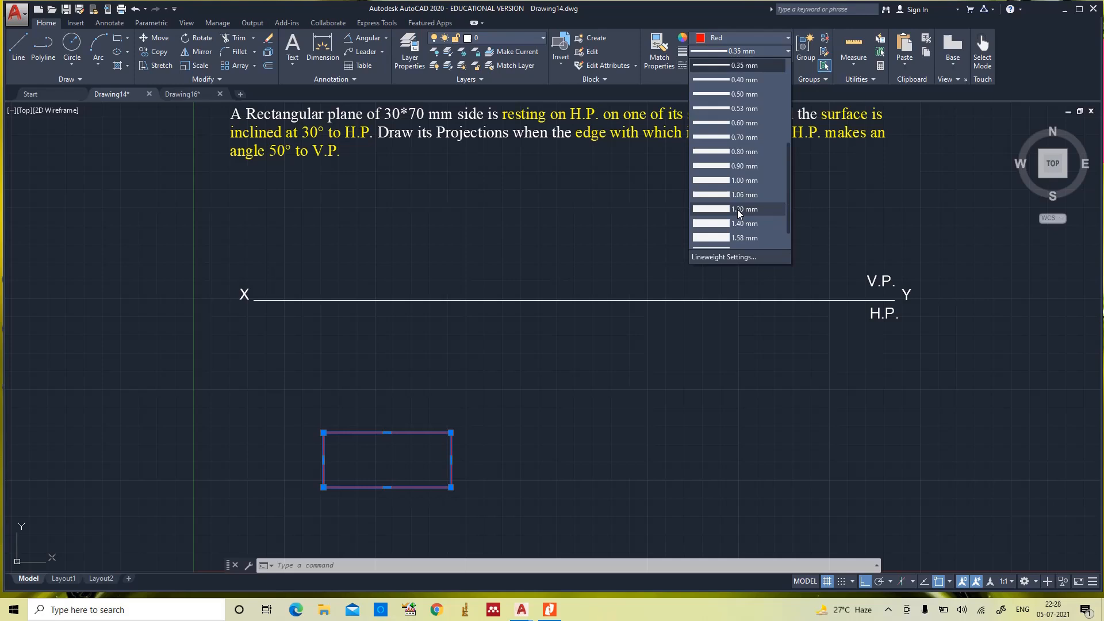
pyautogui.click(743, 257)
pyautogui.click(447, 219)
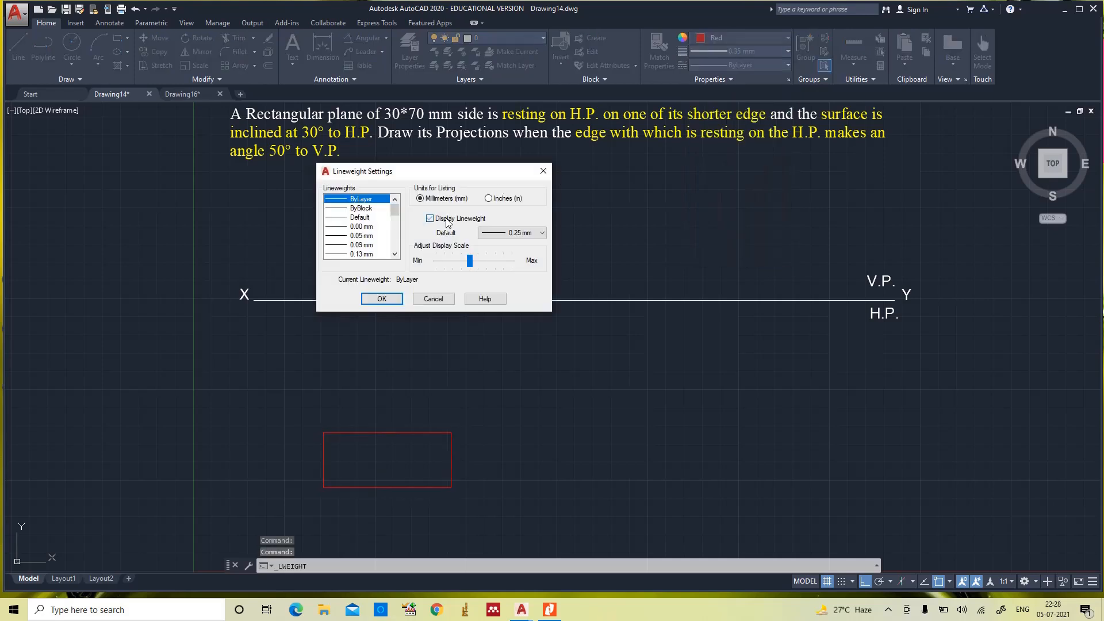
pyautogui.click(394, 299)
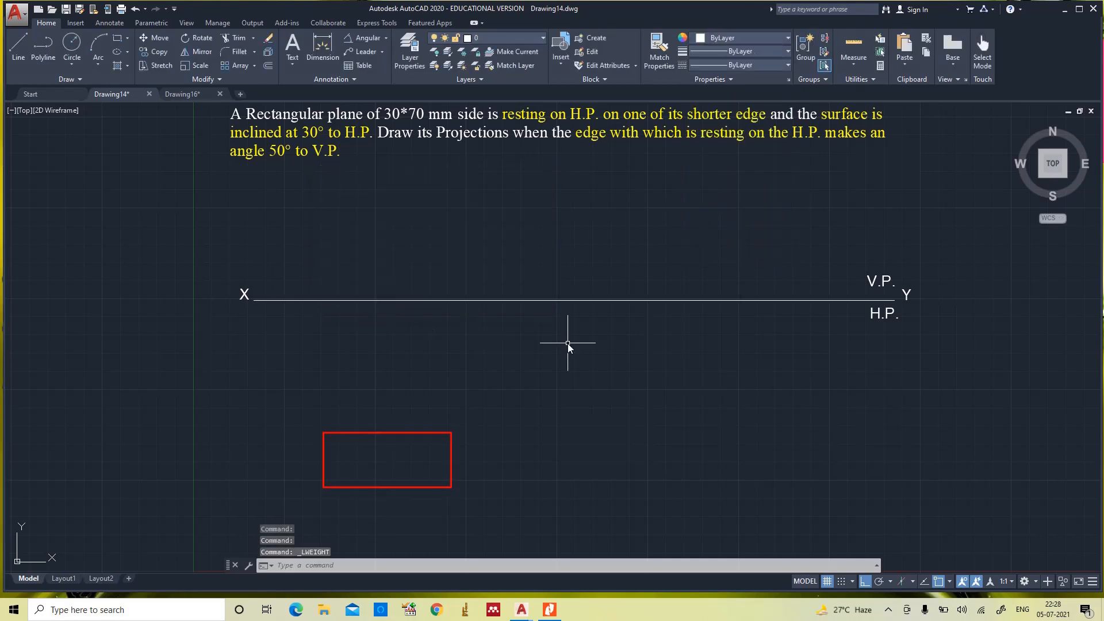
pyautogui.press('Escape')
# Step: Label the rectangle's upper-left corner "a" with single-line text of height 6 and rotation 0
pyautogui.press('Return')
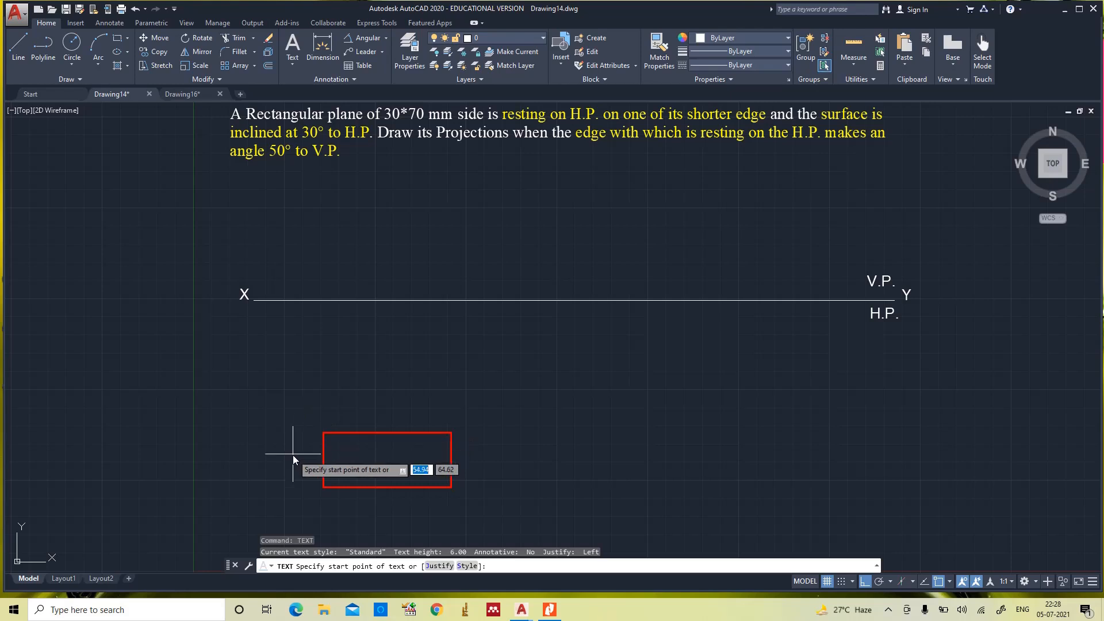
pyautogui.click(297, 424)
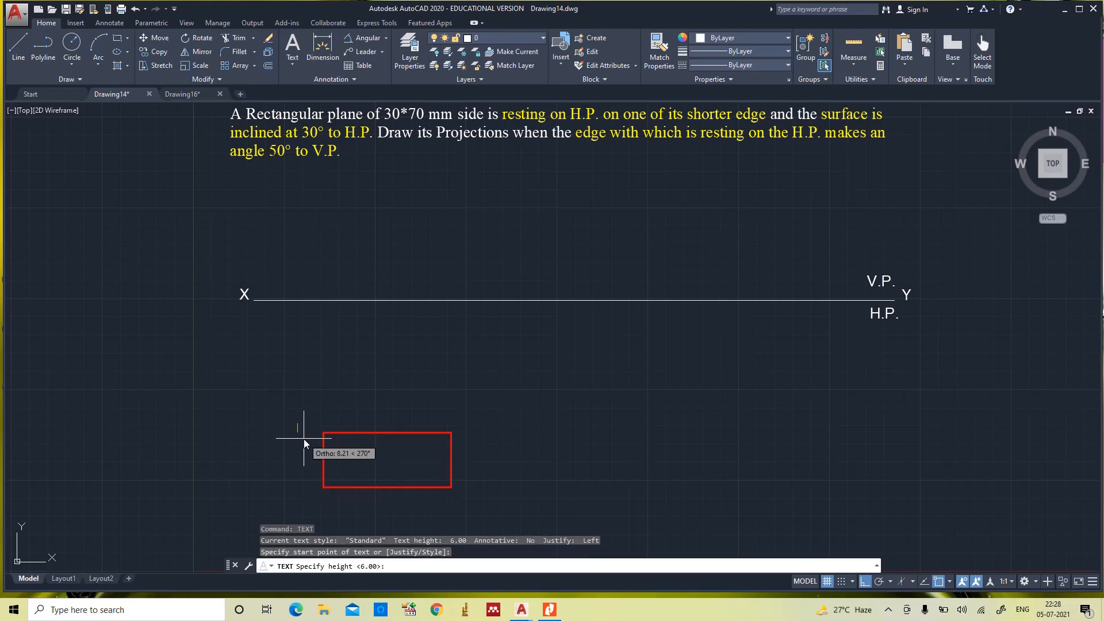
pyautogui.write('6')
pyautogui.press('Return')
pyautogui.press('Return')
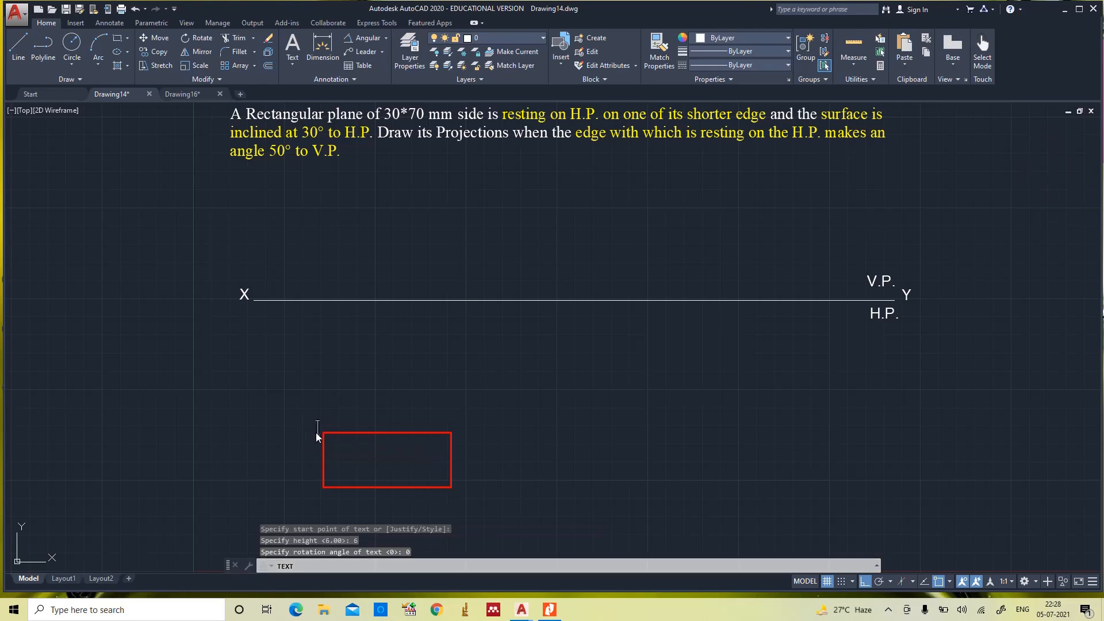
pyautogui.write('a')
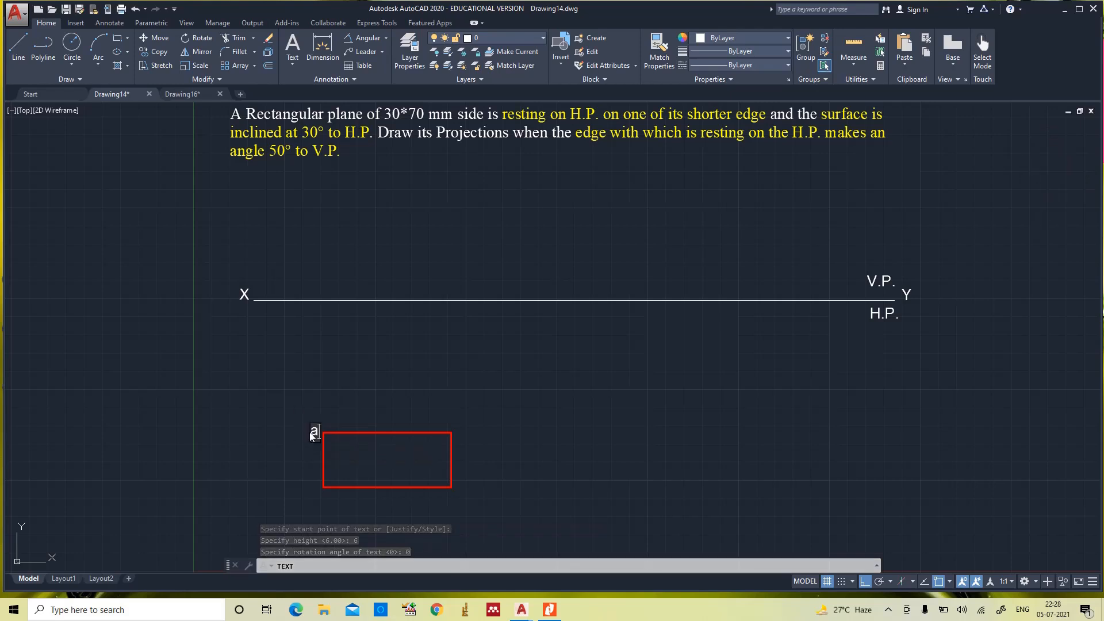
# Step: Label the rectangle's remaining corners clockwise "b", "c" and "d", starting at the upper-right corner
pyautogui.click(459, 433)
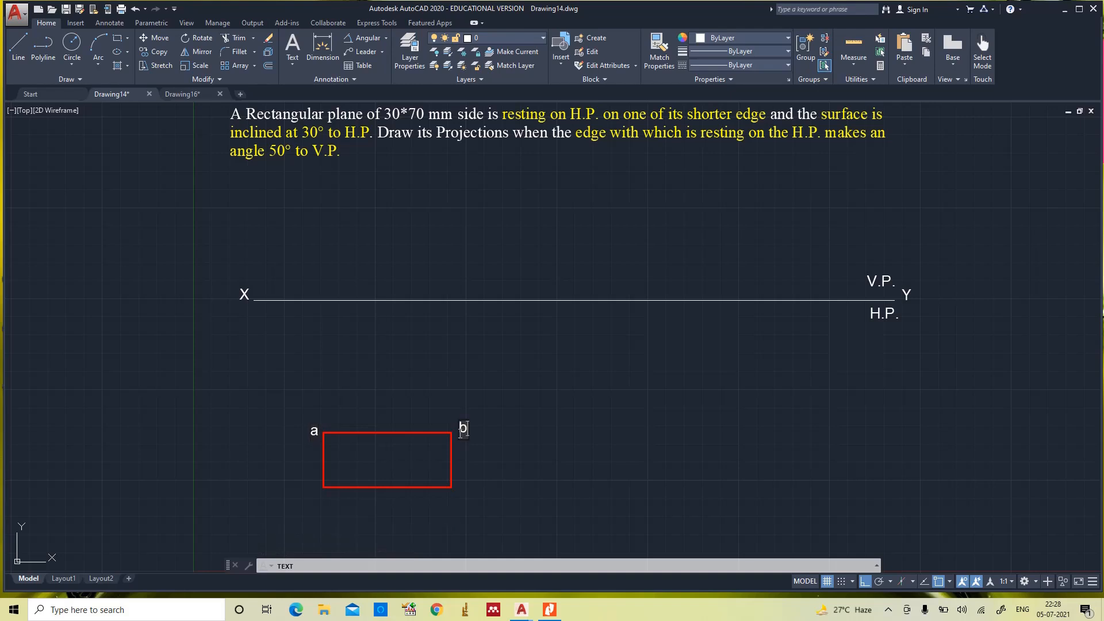
pyautogui.click(462, 489)
pyautogui.write('c')
pyautogui.click(311, 486)
pyautogui.write('d')
pyautogui.click(560, 460)
pyautogui.press('Escape')
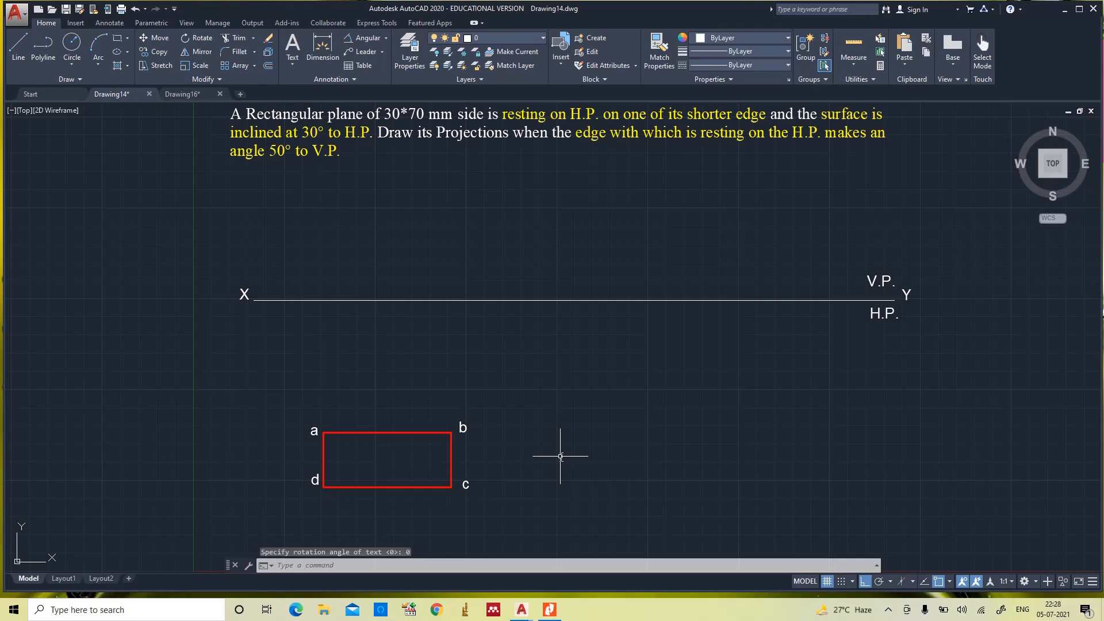
# Step: Draw vertical projector lines from corners a and b of the rectangle up to the XY line
pyautogui.write('l')
pyautogui.press('Return')
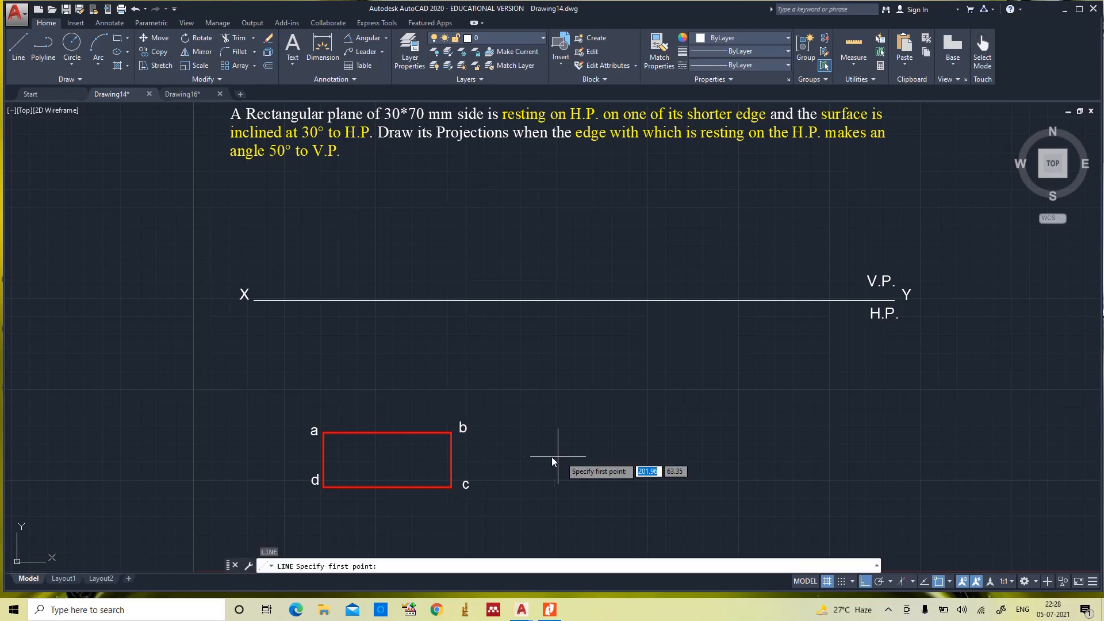
pyautogui.click(323, 432)
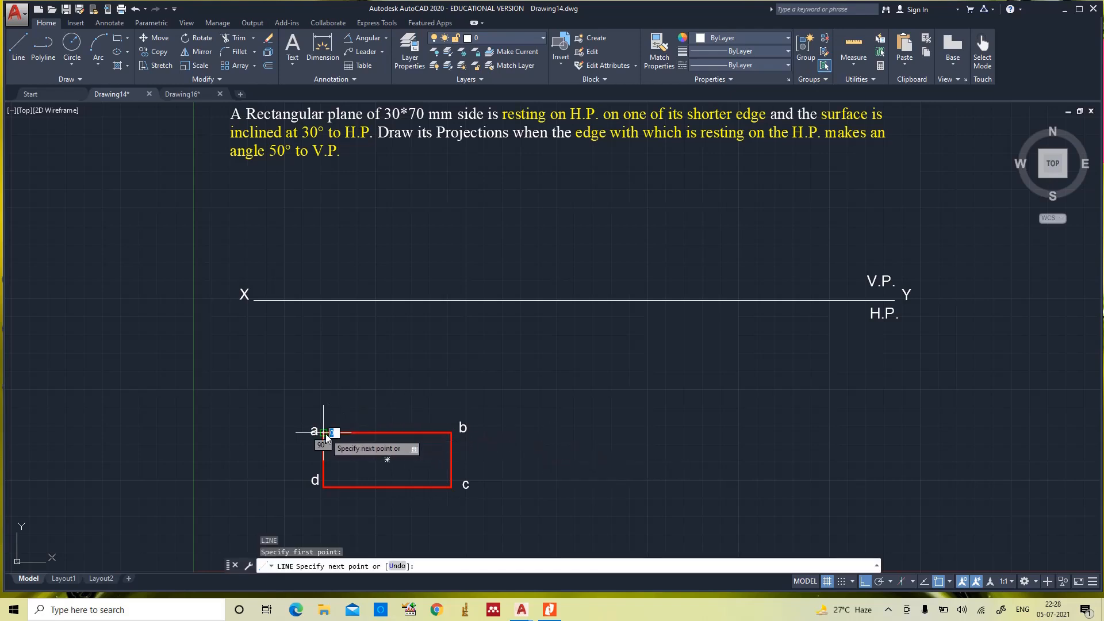
pyautogui.click(323, 300)
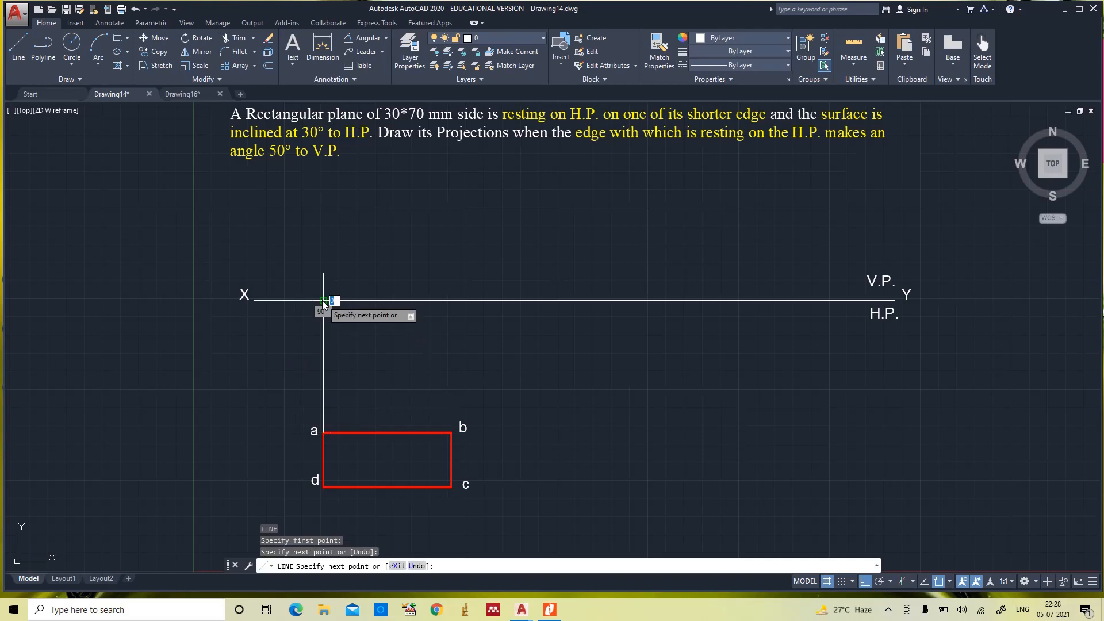
pyautogui.press('Return')
pyautogui.press('Return')
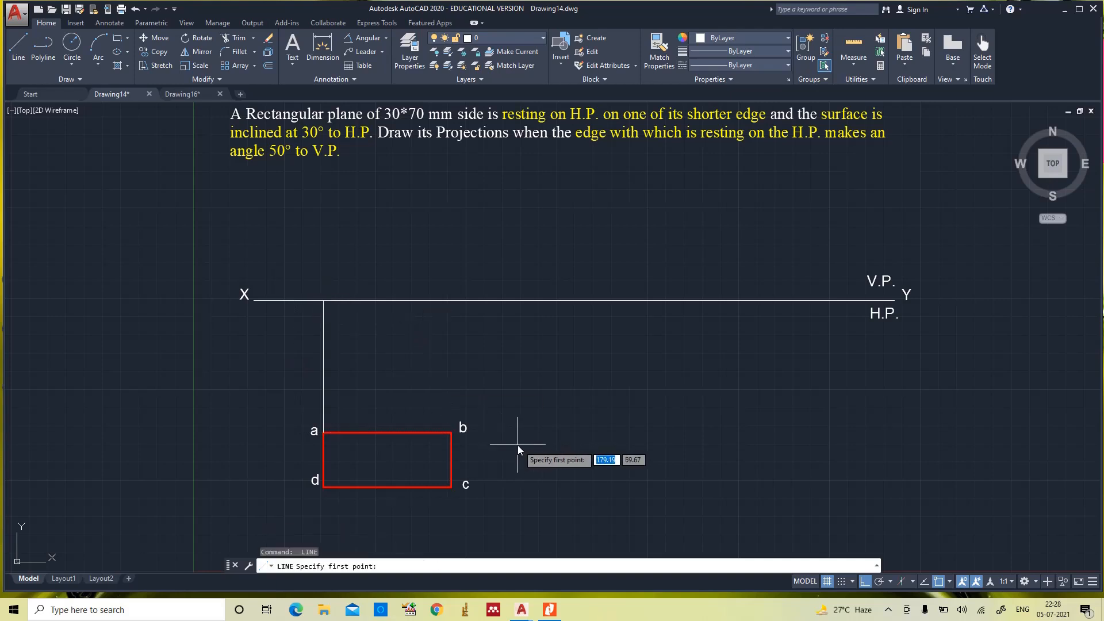
pyautogui.click(449, 433)
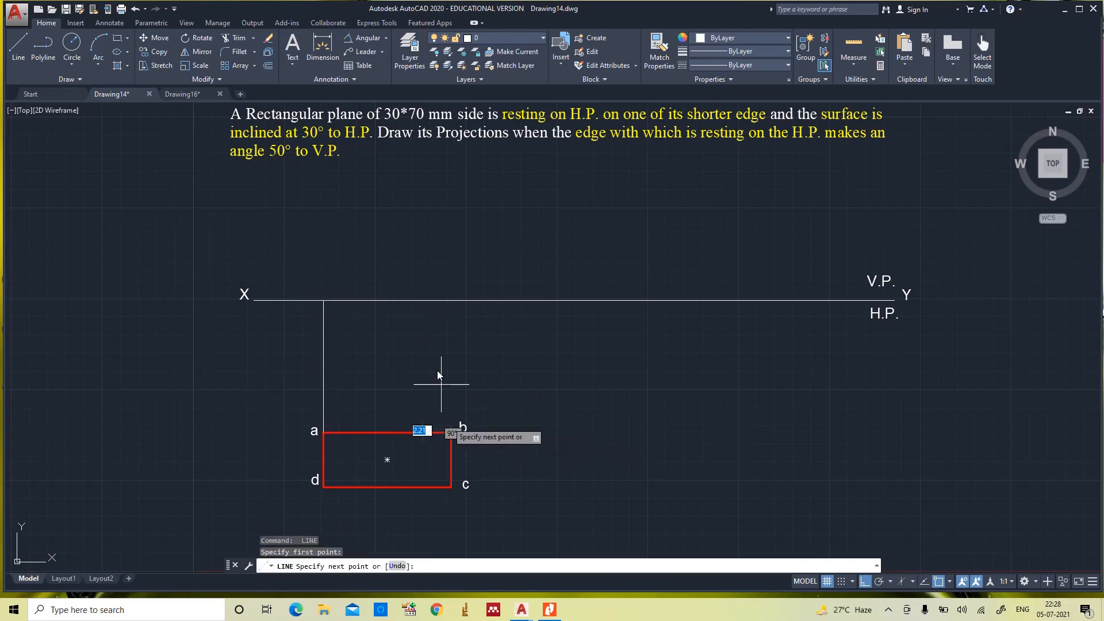
pyautogui.click(450, 300)
pyautogui.press('Return')
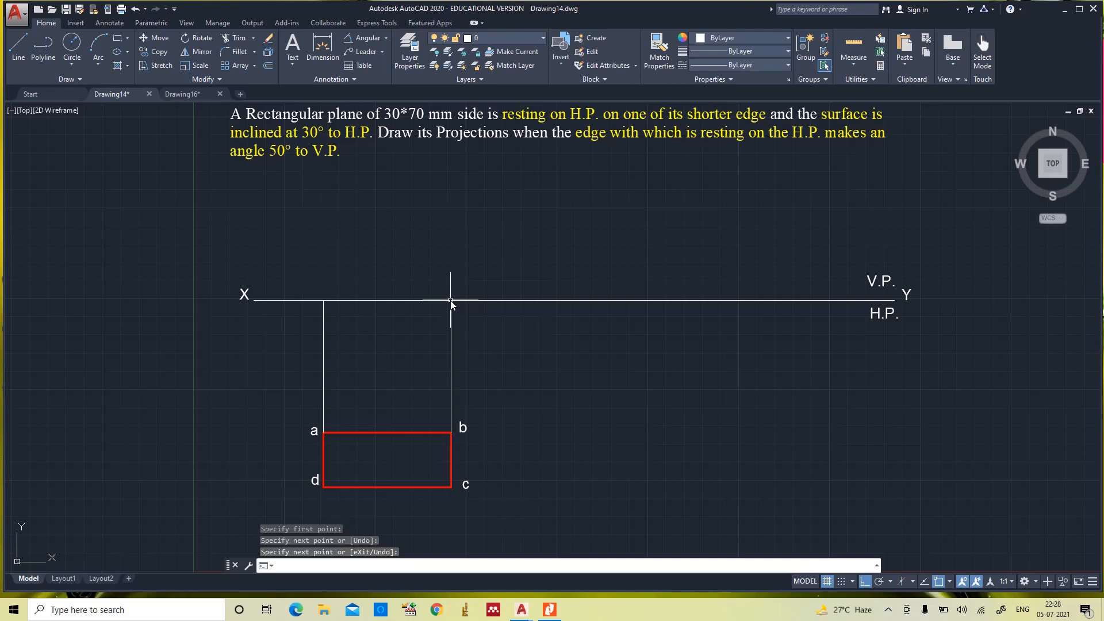
# Step: Draw a line along XY between the upper ends of the two projectors as the rectangle's front view
pyautogui.press('Return')
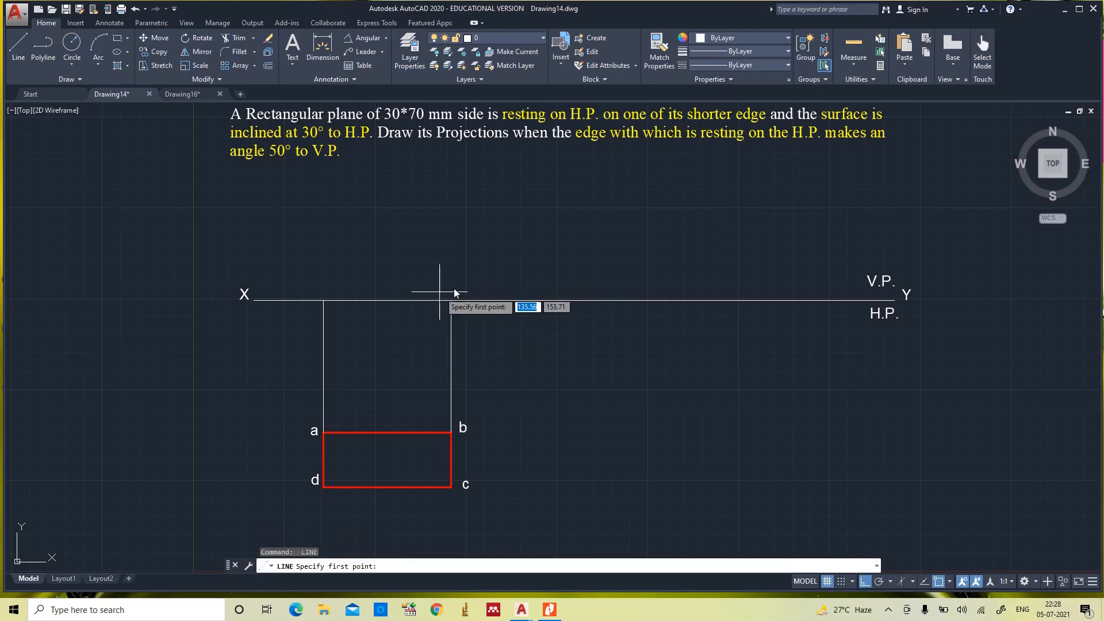
pyautogui.click(324, 301)
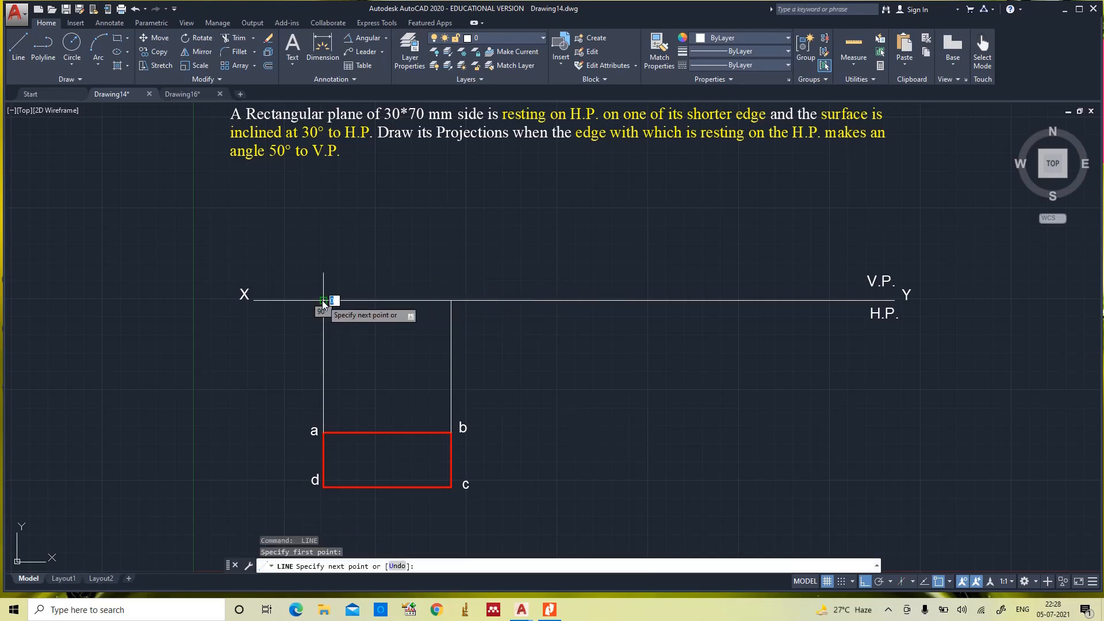
pyautogui.click(451, 300)
pyautogui.press('Return')
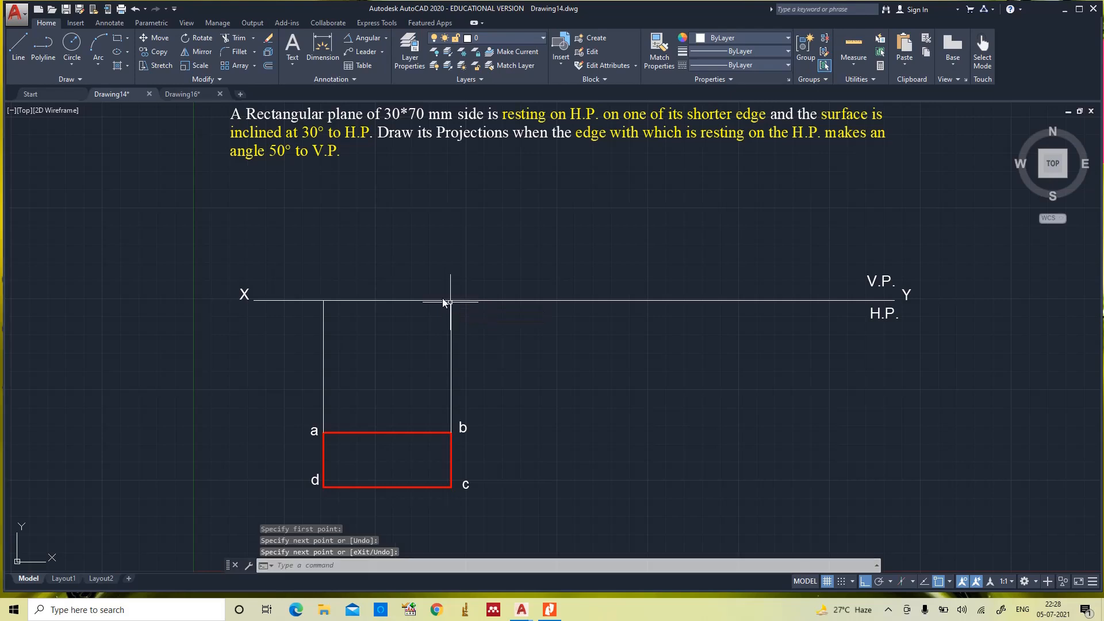
# Step: Make the front-view line on XY red with a 0.35 mm lineweight
pyautogui.click(429, 300)
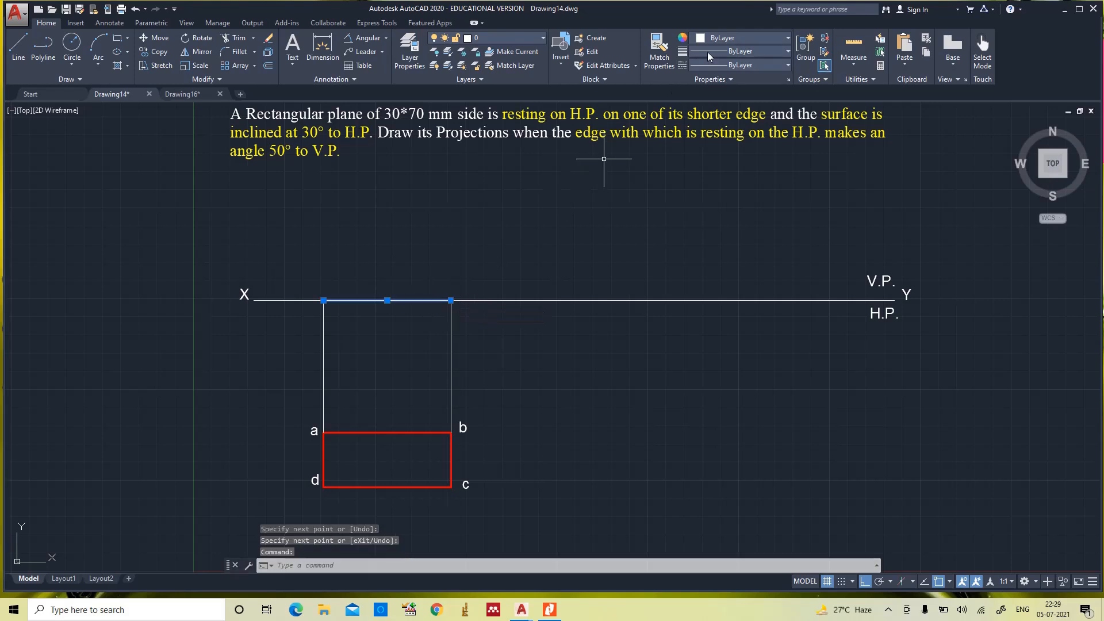
pyautogui.click(712, 35)
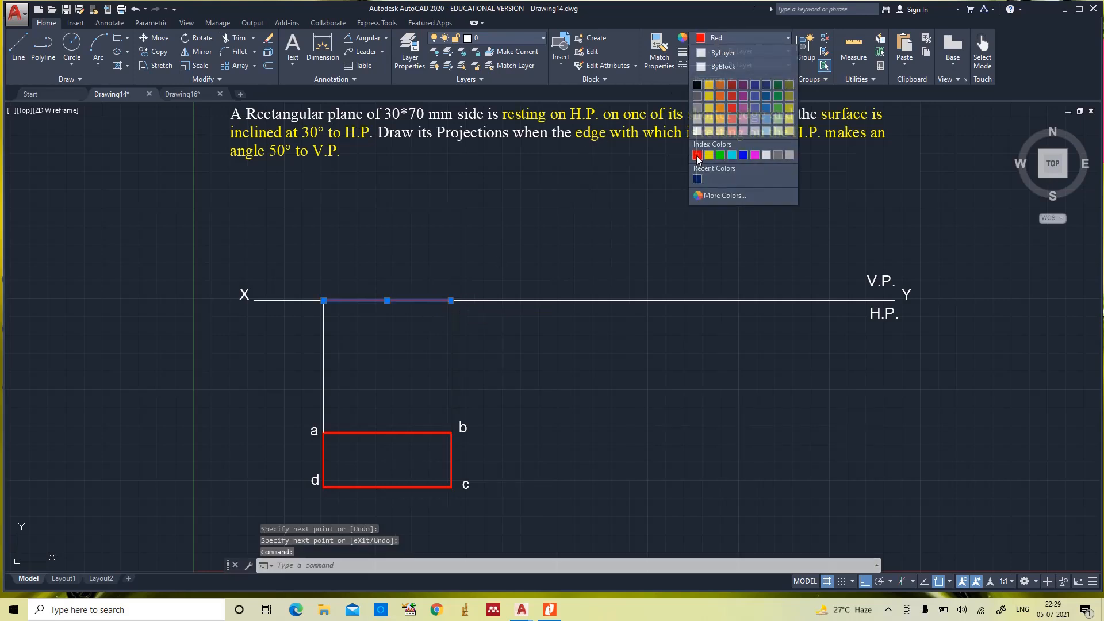
pyautogui.click(697, 155)
pyautogui.click(730, 52)
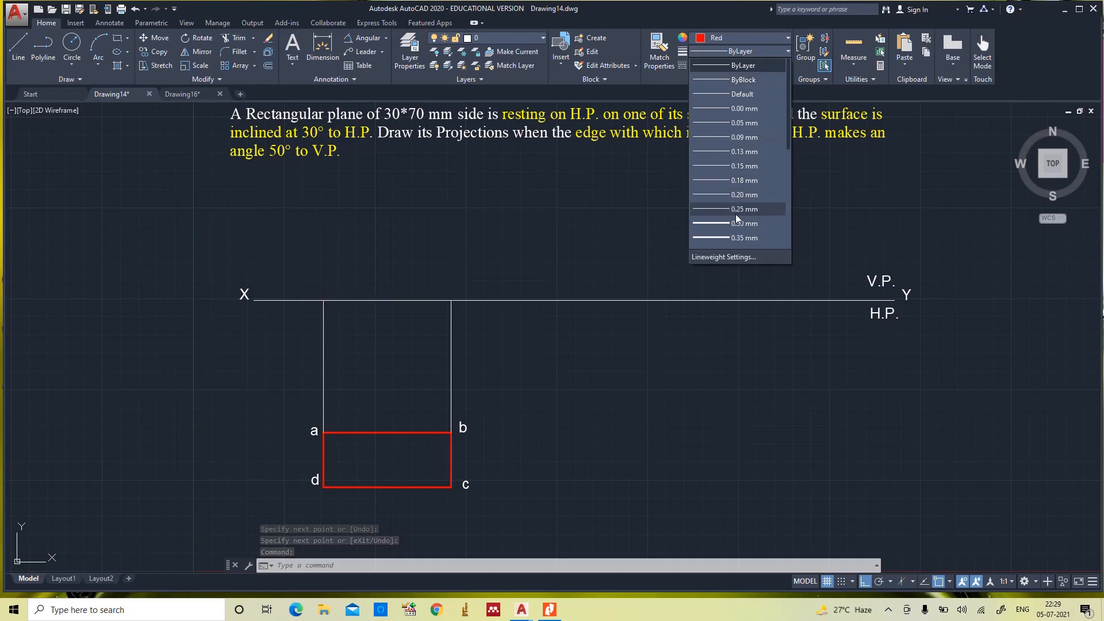
pyautogui.click(739, 238)
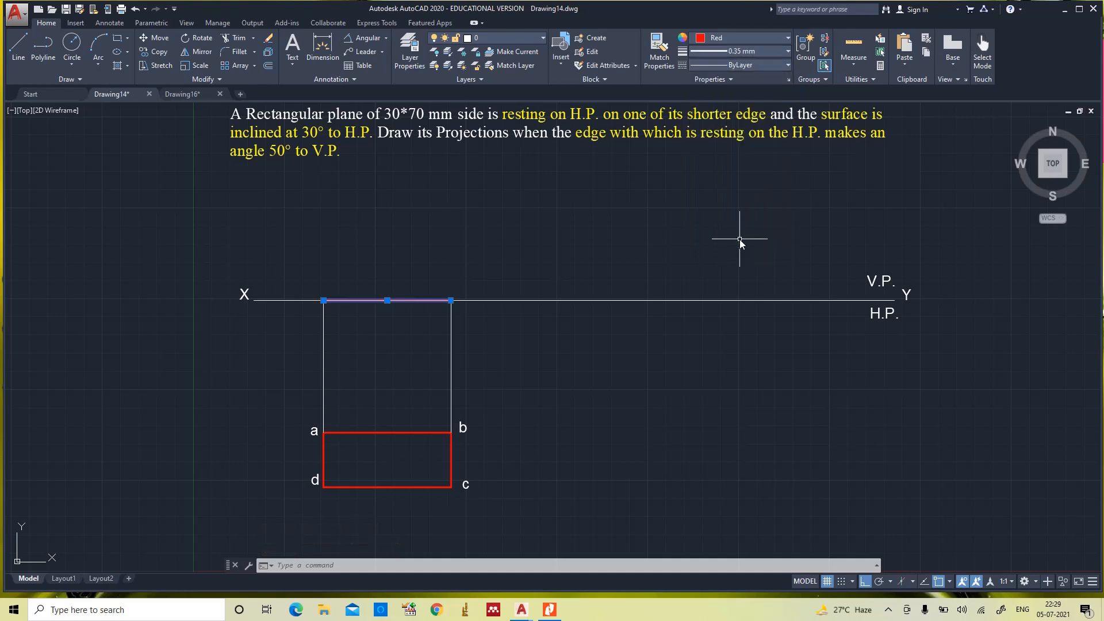
pyautogui.press('Escape')
pyautogui.press('Escape')
# Step: Bring the red front-view line to the front of the draw order
pyautogui.scroll(4, 440, 305)
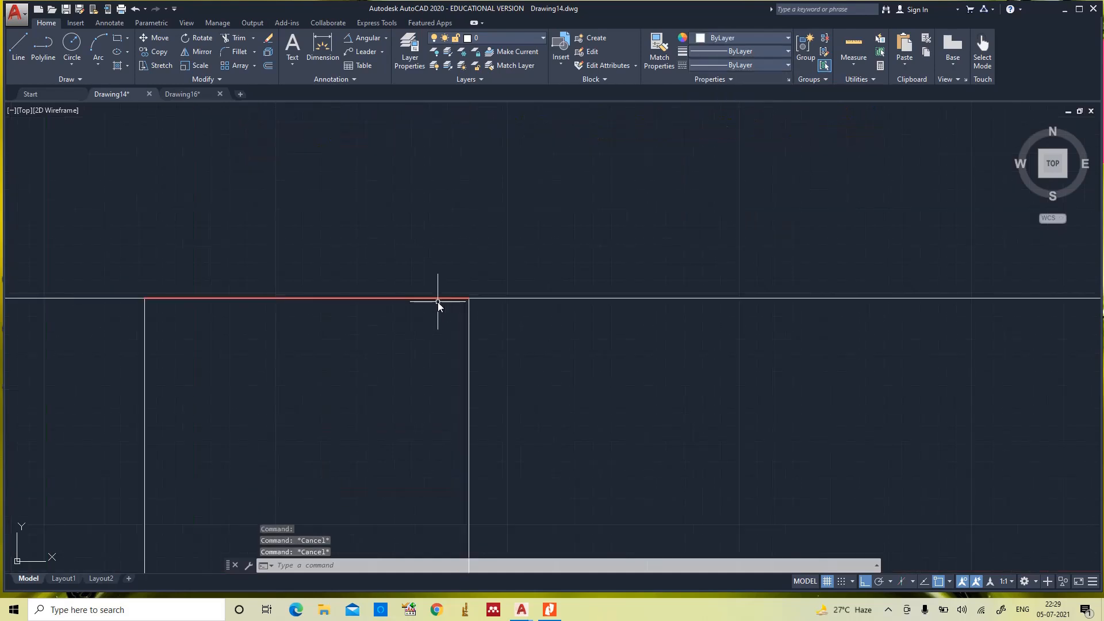
pyautogui.click(437, 298)
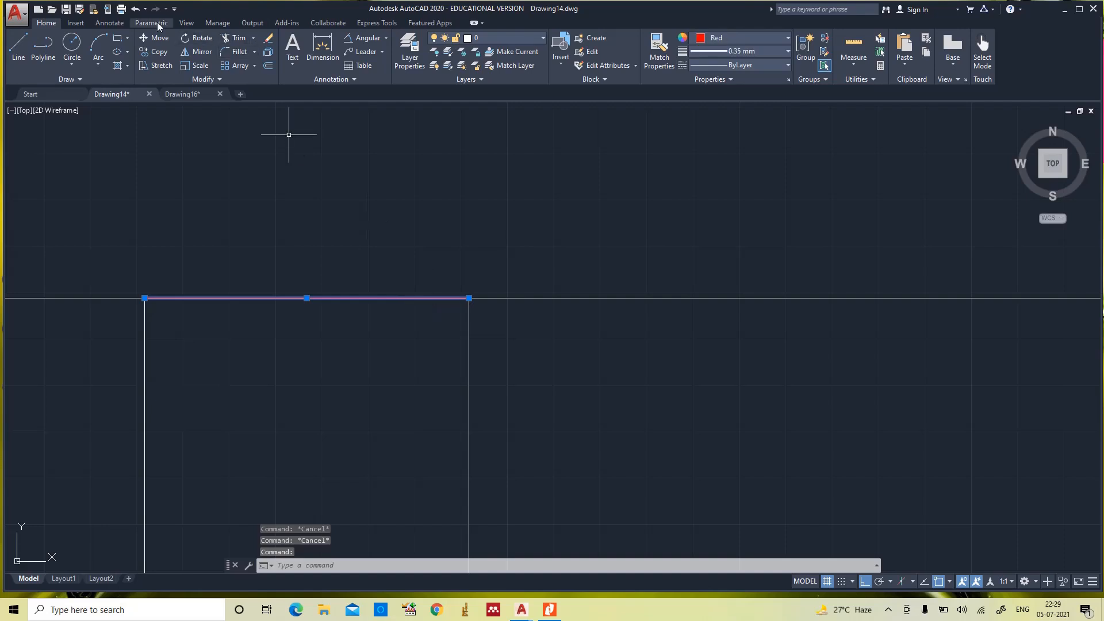
pyautogui.click(221, 78)
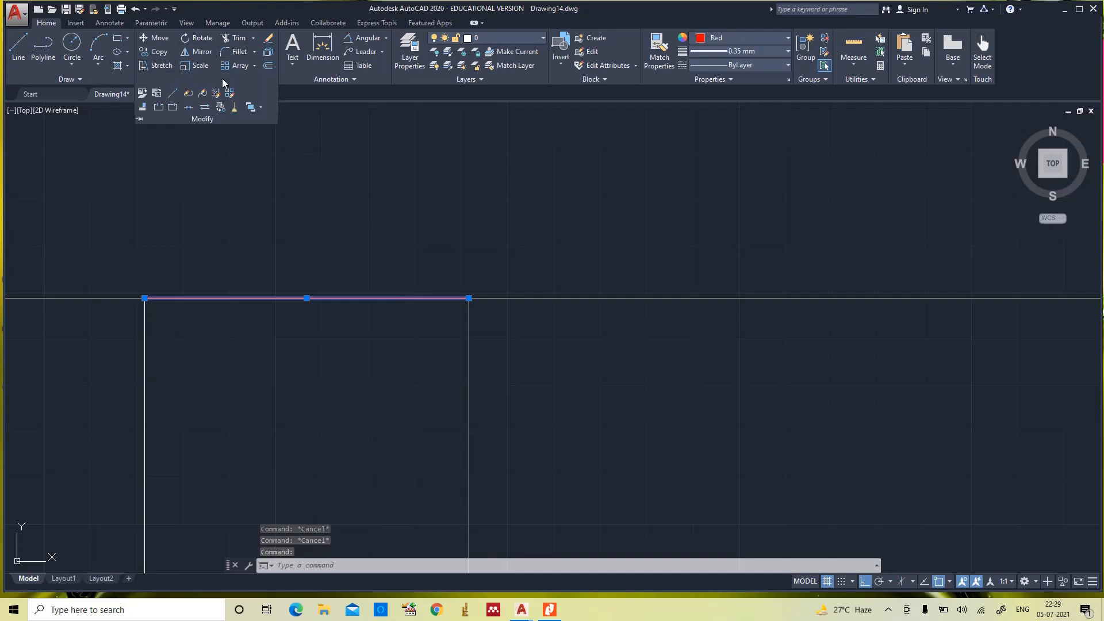
pyautogui.click(261, 107)
pyautogui.click(273, 130)
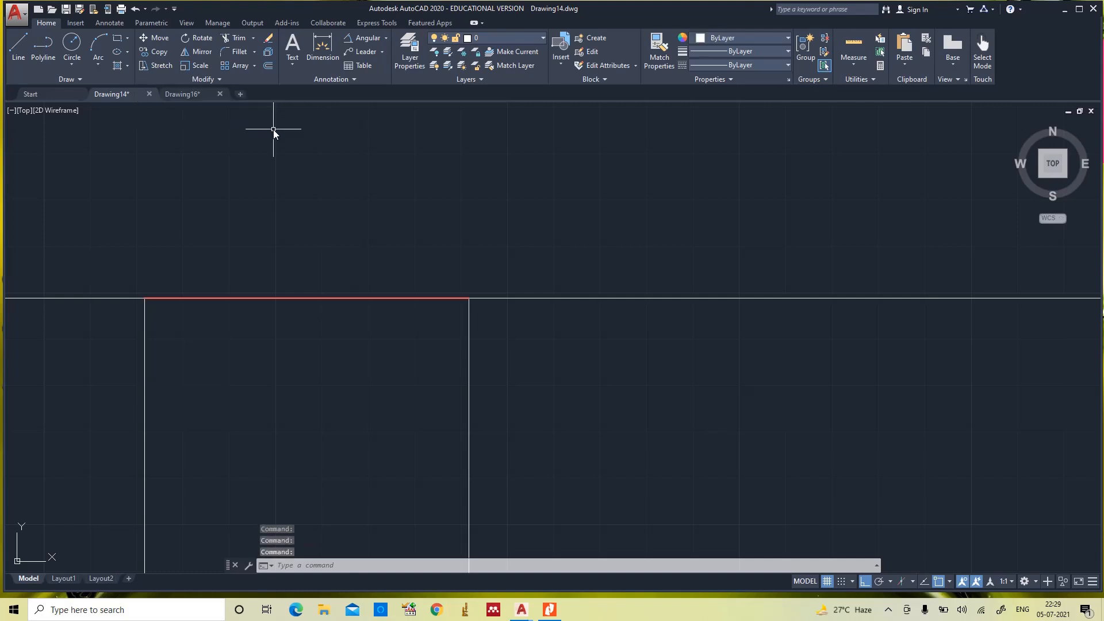
# Step: Send the XY reference line to the back of the draw order and display the whole drawing
pyautogui.click(514, 298)
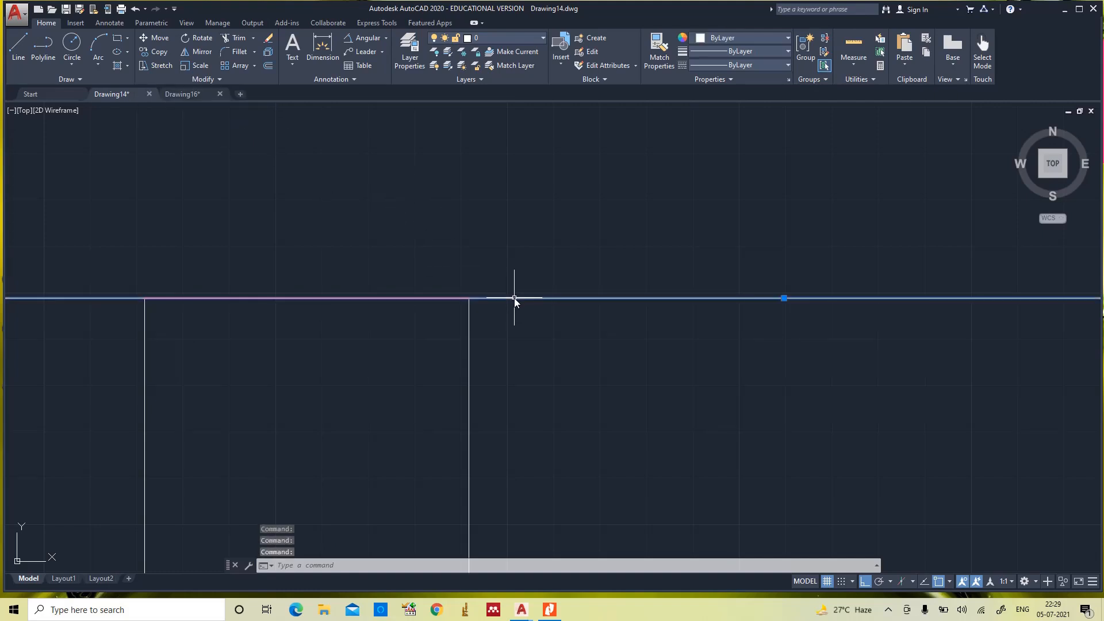
pyautogui.click(222, 78)
pyautogui.click(262, 108)
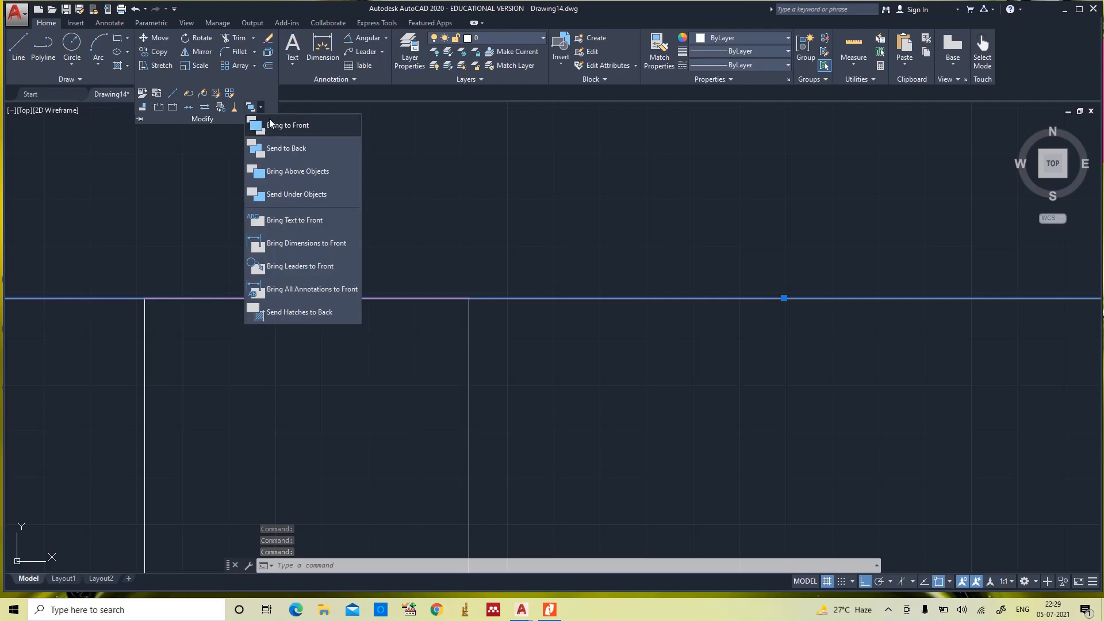
pyautogui.click(294, 152)
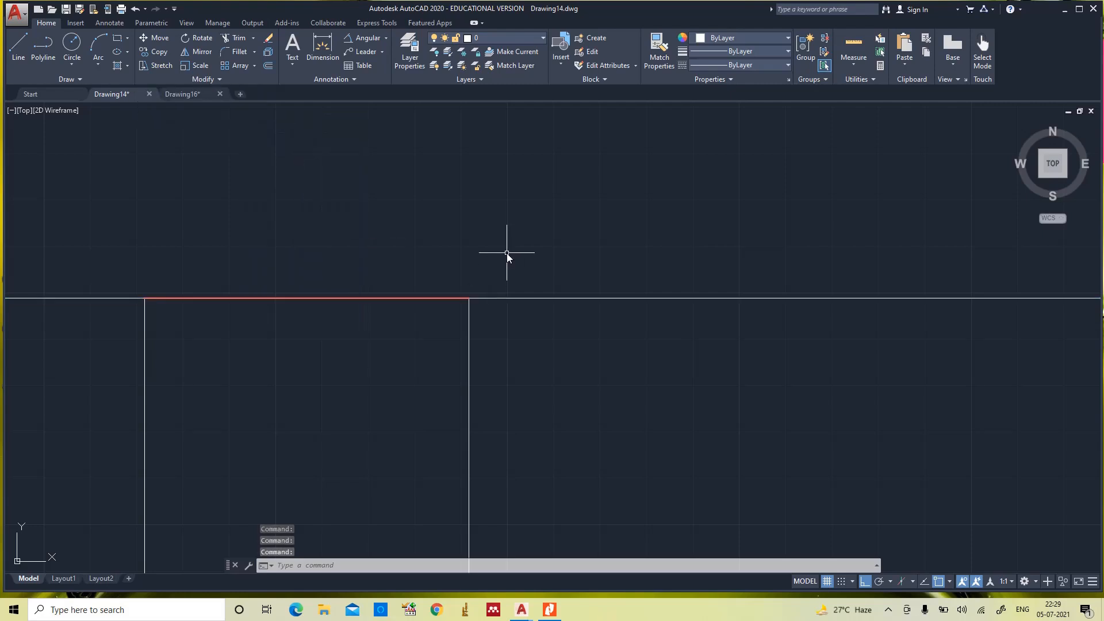
pyautogui.press('Escape')
pyautogui.press('Escape')
pyautogui.write('z')
pyautogui.press('Return')
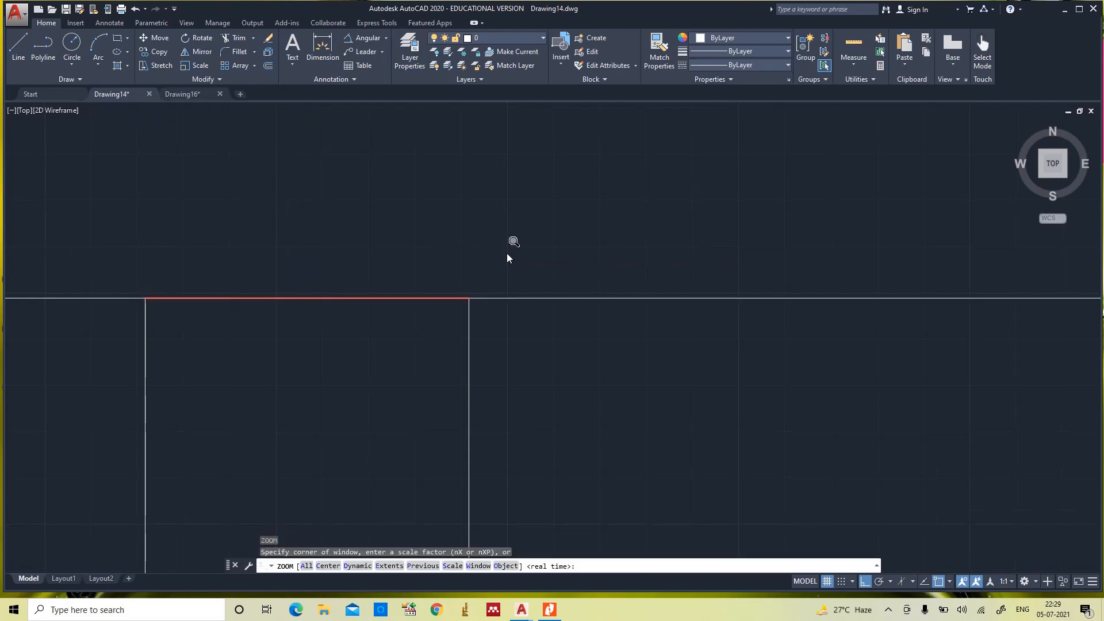
pyautogui.write('a')
pyautogui.press('Return')
# Step: Send the XY line behind the red front-view line once more
pyautogui.scroll(5, 390, 299)
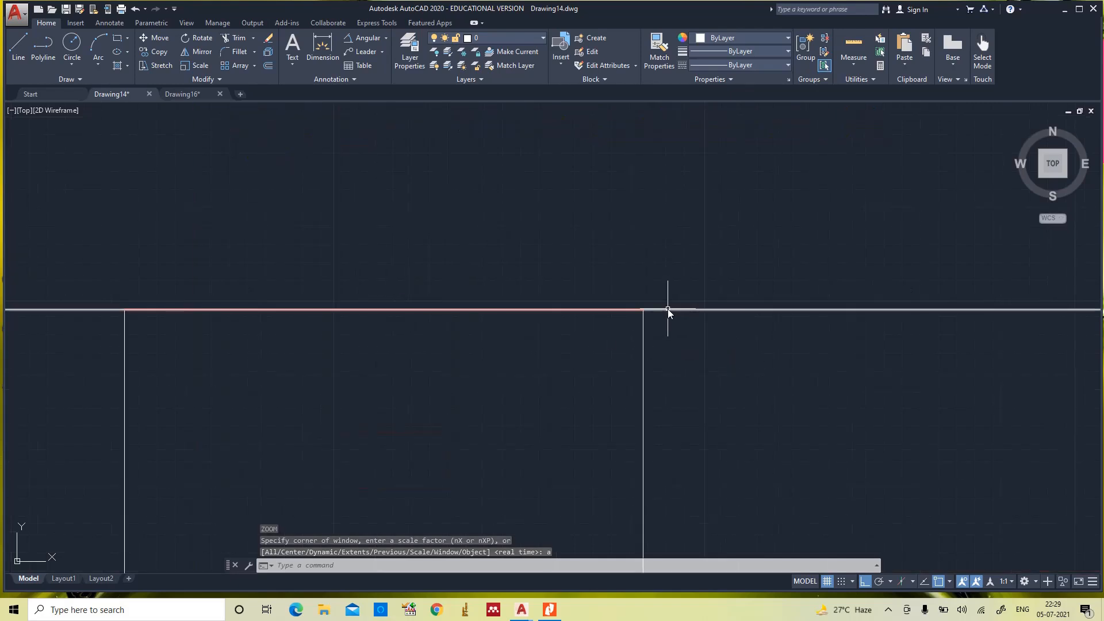
pyautogui.click(223, 80)
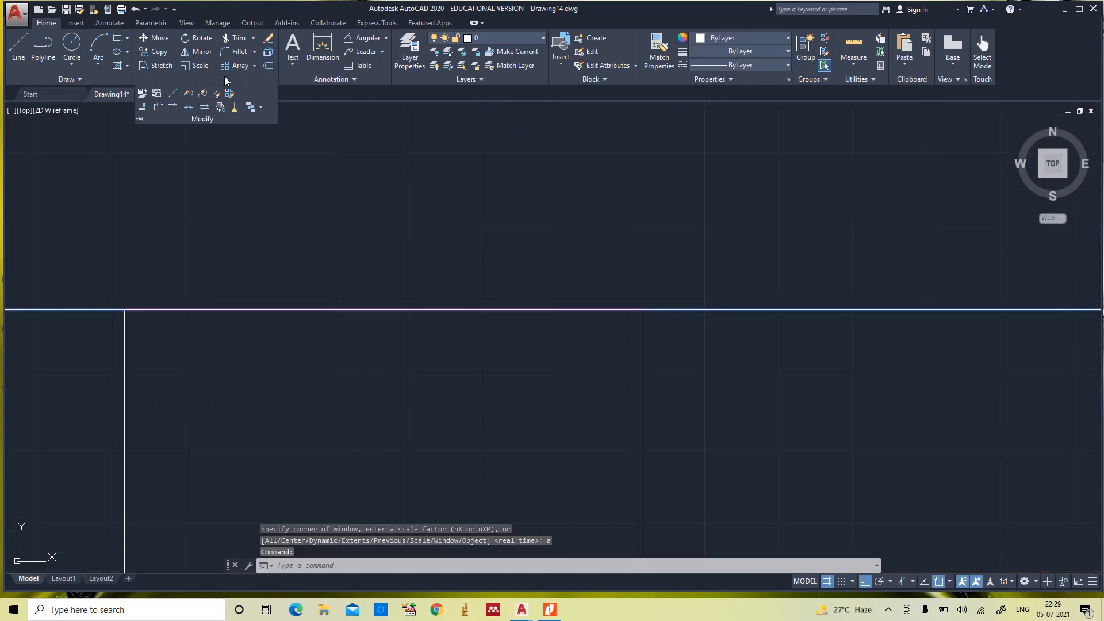
pyautogui.click(251, 111)
pyautogui.click(252, 111)
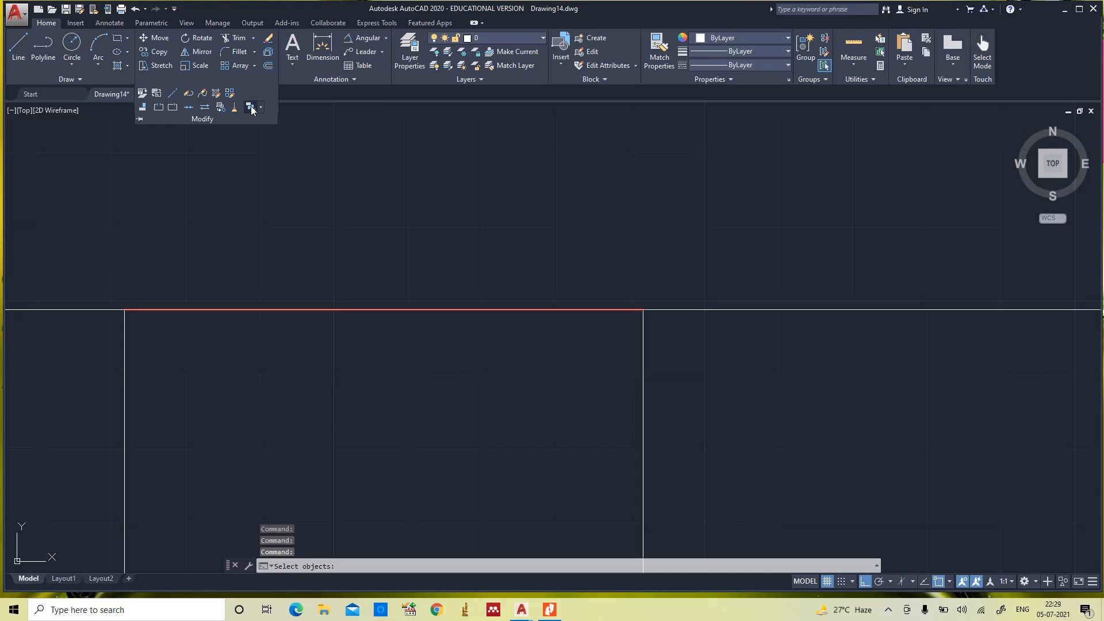
pyautogui.click(654, 311)
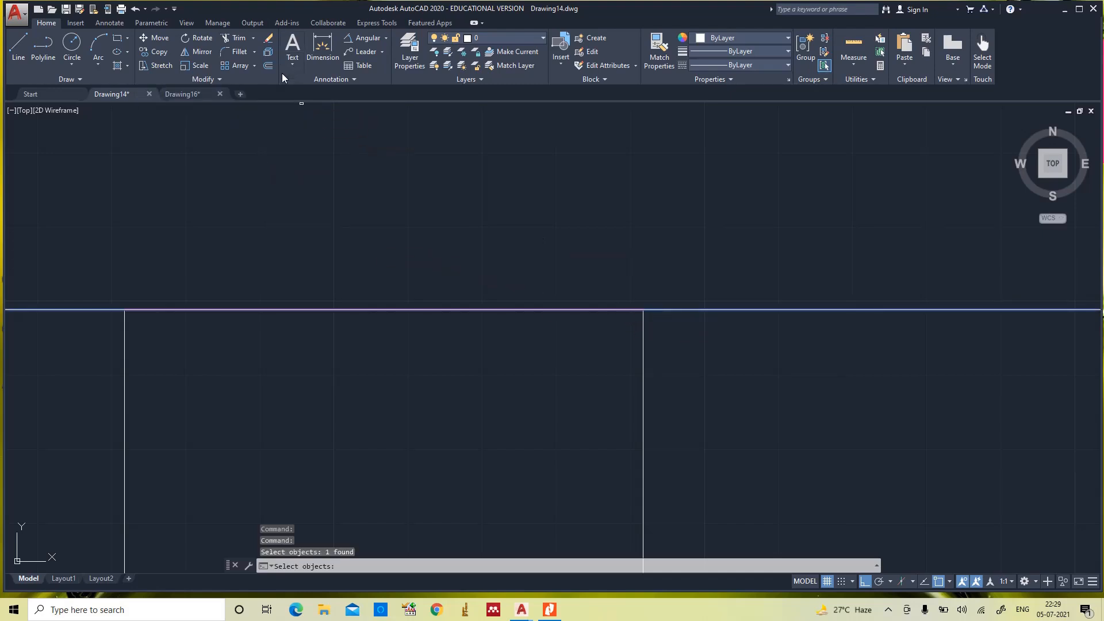
pyautogui.click(221, 80)
pyautogui.click(251, 110)
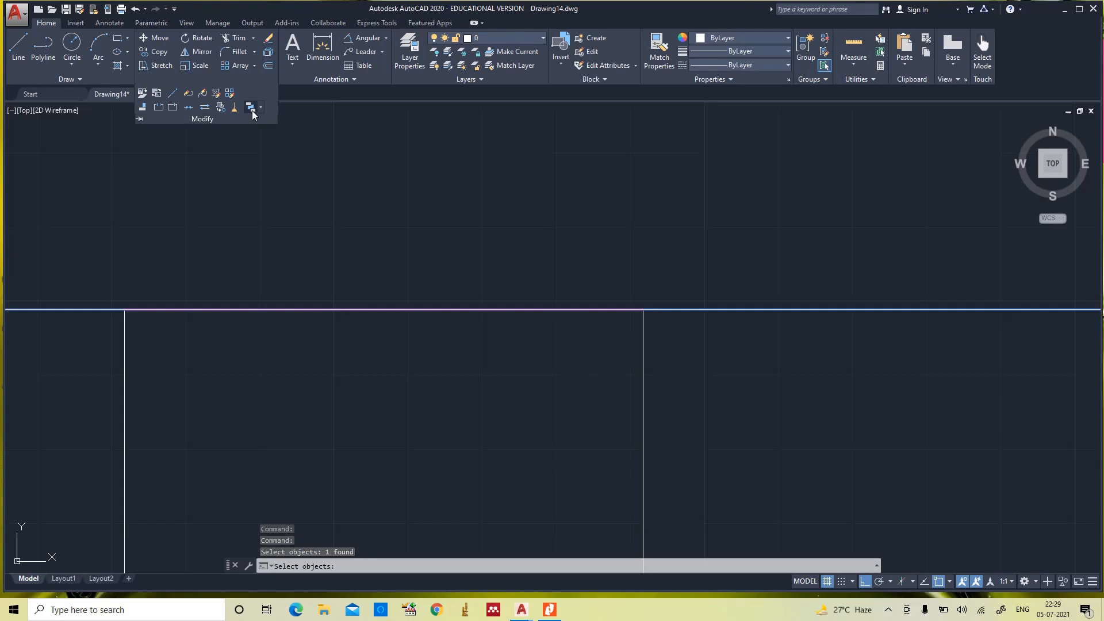
pyautogui.click(338, 310)
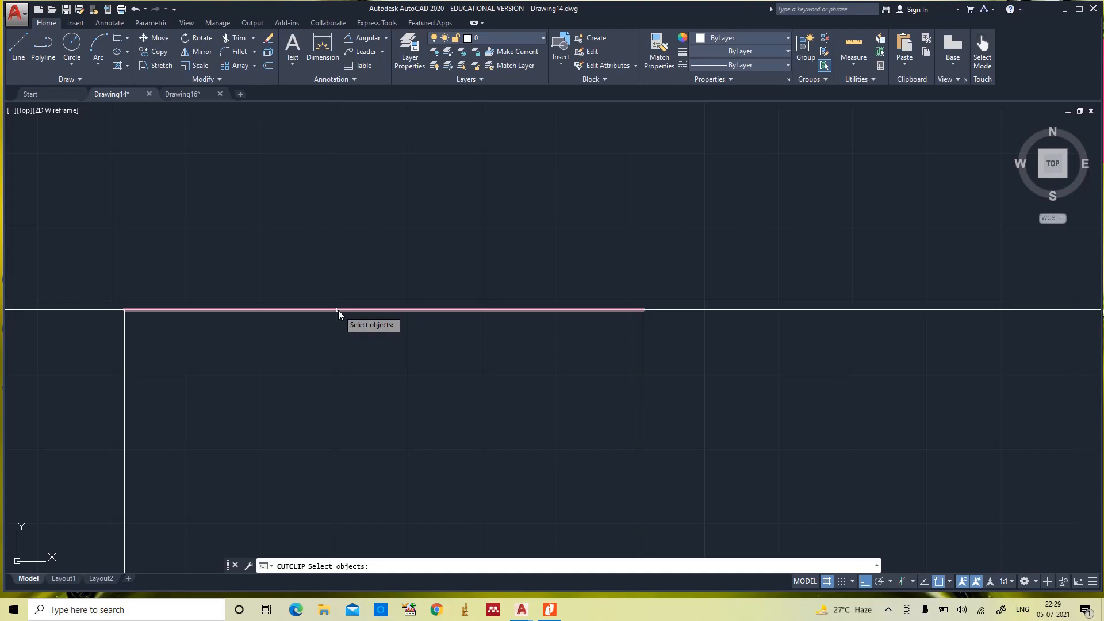
pyautogui.press('Escape')
pyautogui.press('Escape')
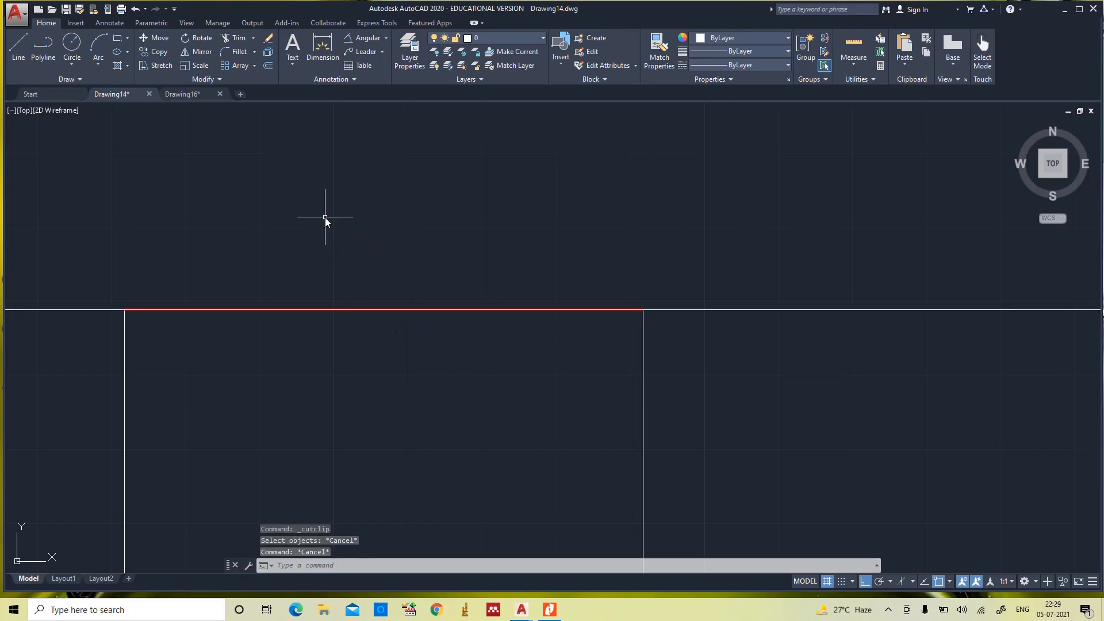
# Step: Cut the red front-view line and paste it back on XY, starting at the upper end of the projector from a
pyautogui.click(312, 309)
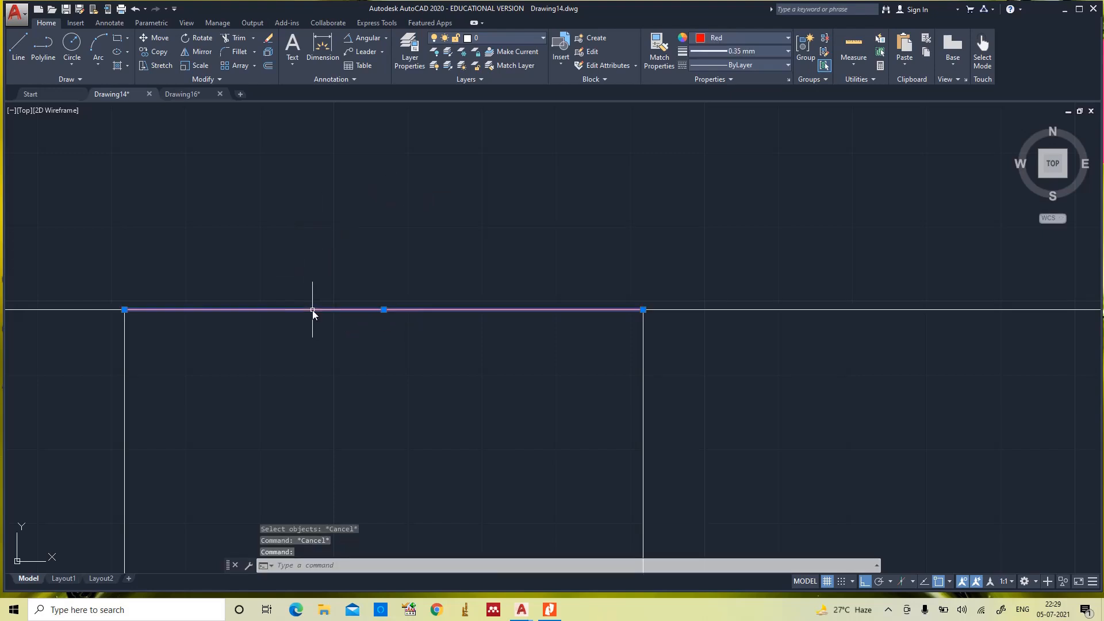
pyautogui.hotkey('ctrl', 'x')
pyautogui.hotkey('ctrl', 'v')
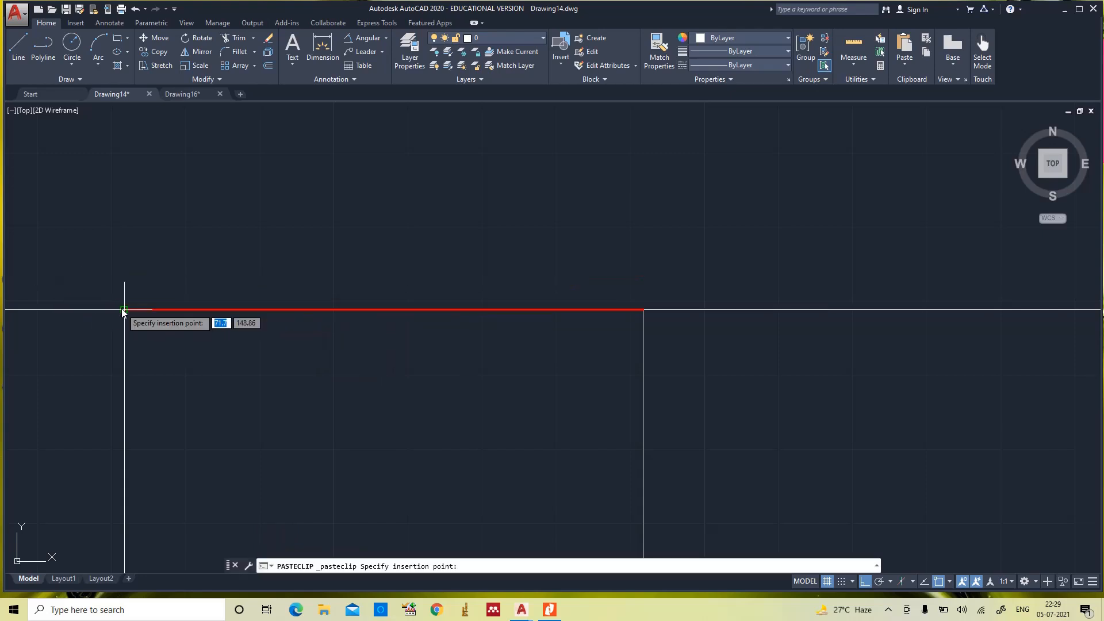
pyautogui.press('Escape')
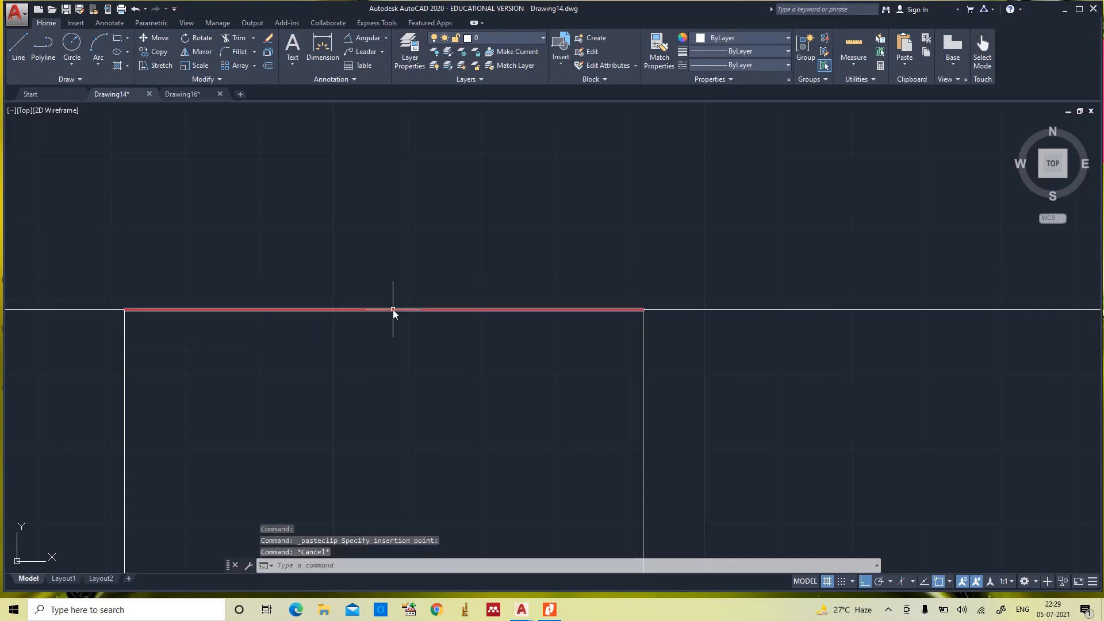
pyautogui.click(750, 216)
pyautogui.press('Escape')
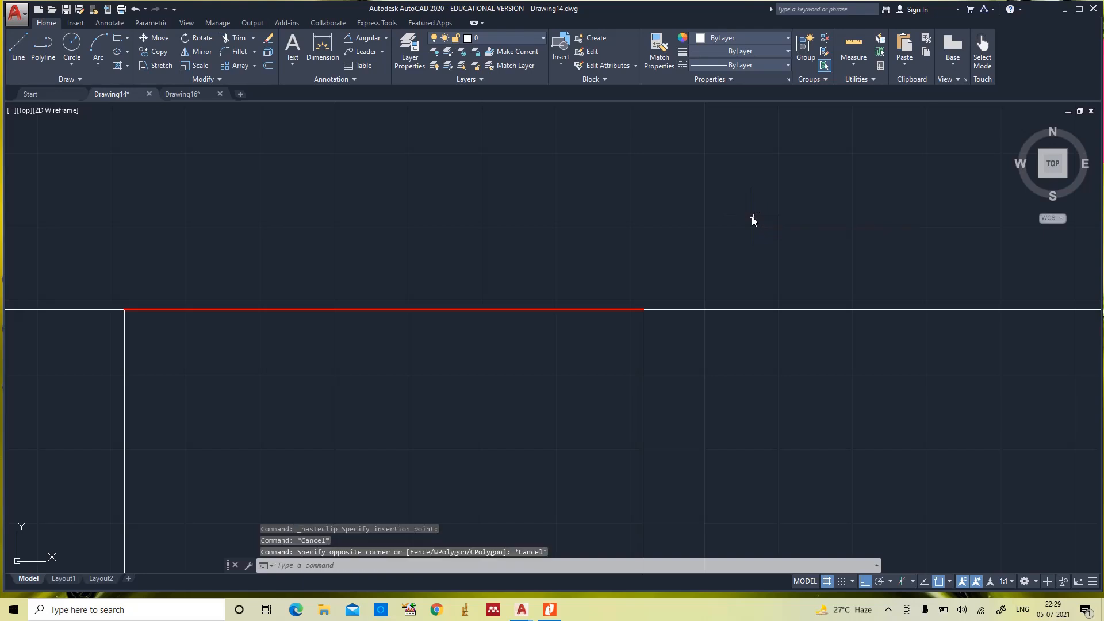
pyautogui.write('z')
pyautogui.press('Return')
pyautogui.write('a')
pyautogui.press('Return')
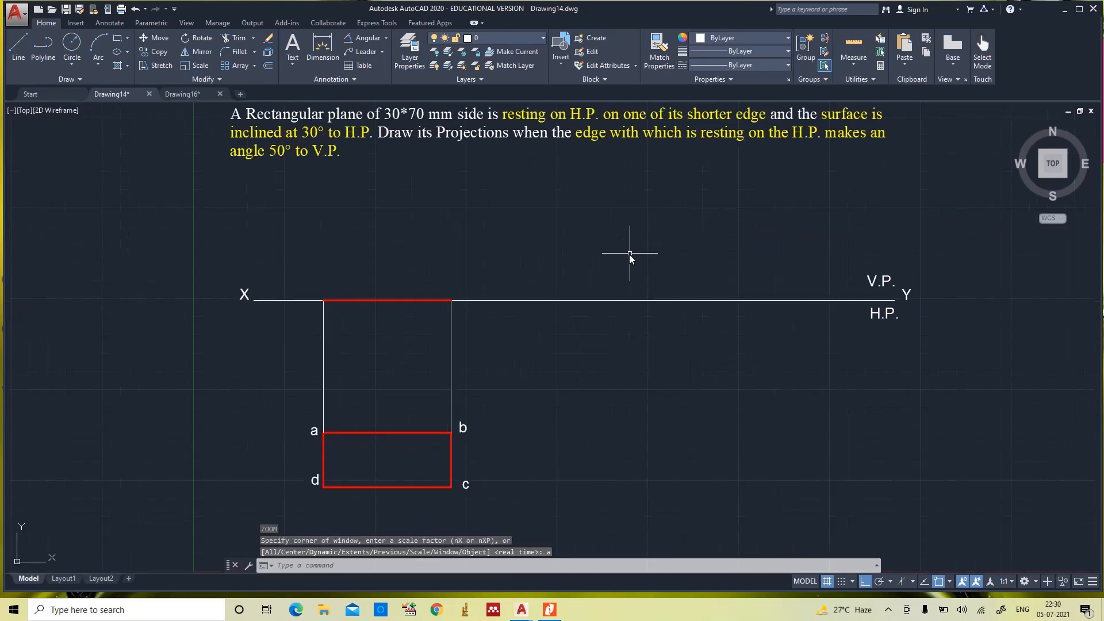
# Step: Label the front view's end above corner a as "d'(a')" with single-line text of height 6 and rotation 0
pyautogui.write('text')
pyautogui.press('Return')
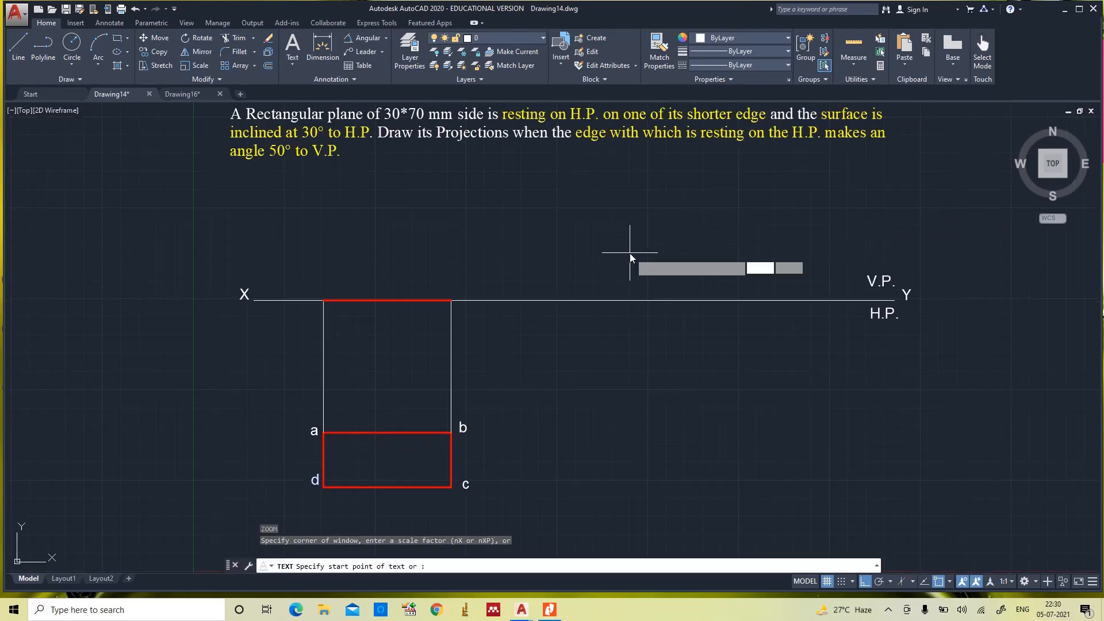
pyautogui.click(308, 285)
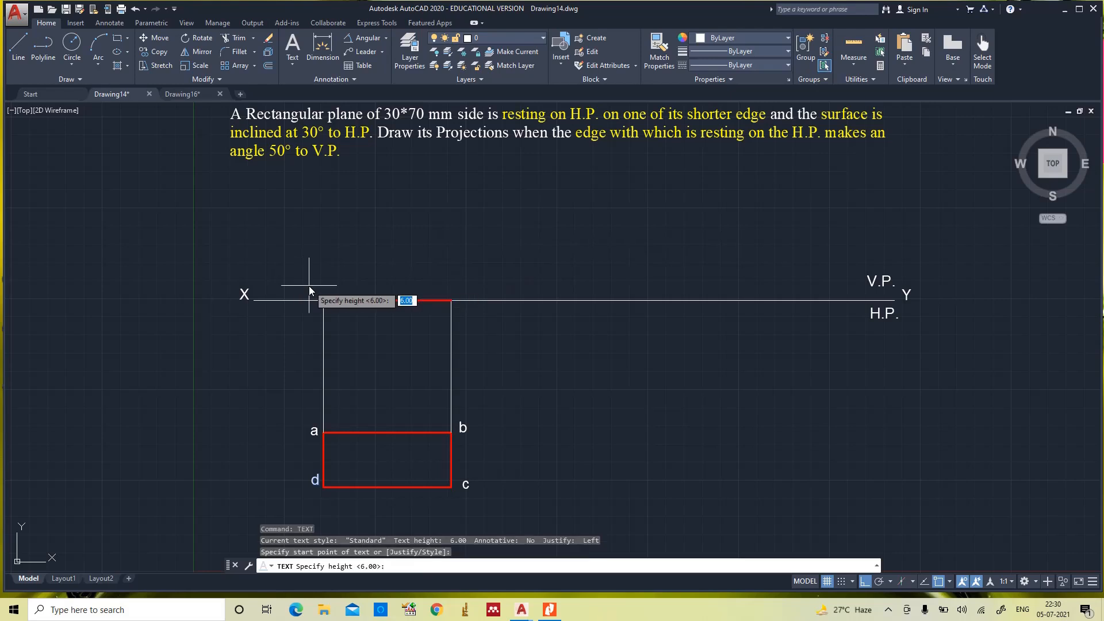
pyautogui.press('Return')
pyautogui.press('Return')
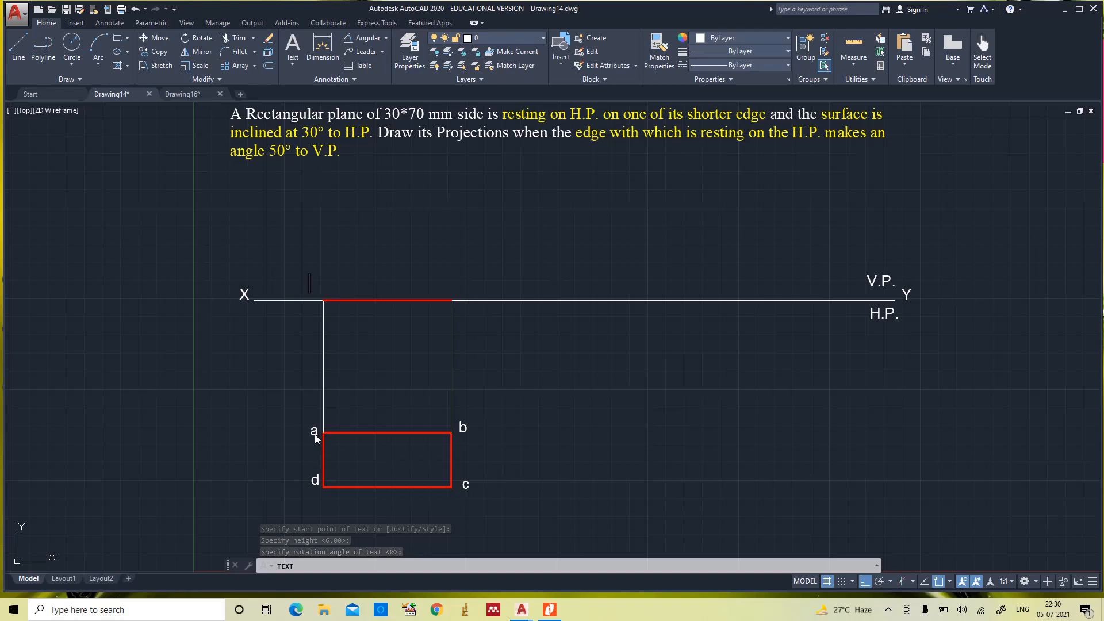
pyautogui.write('d')
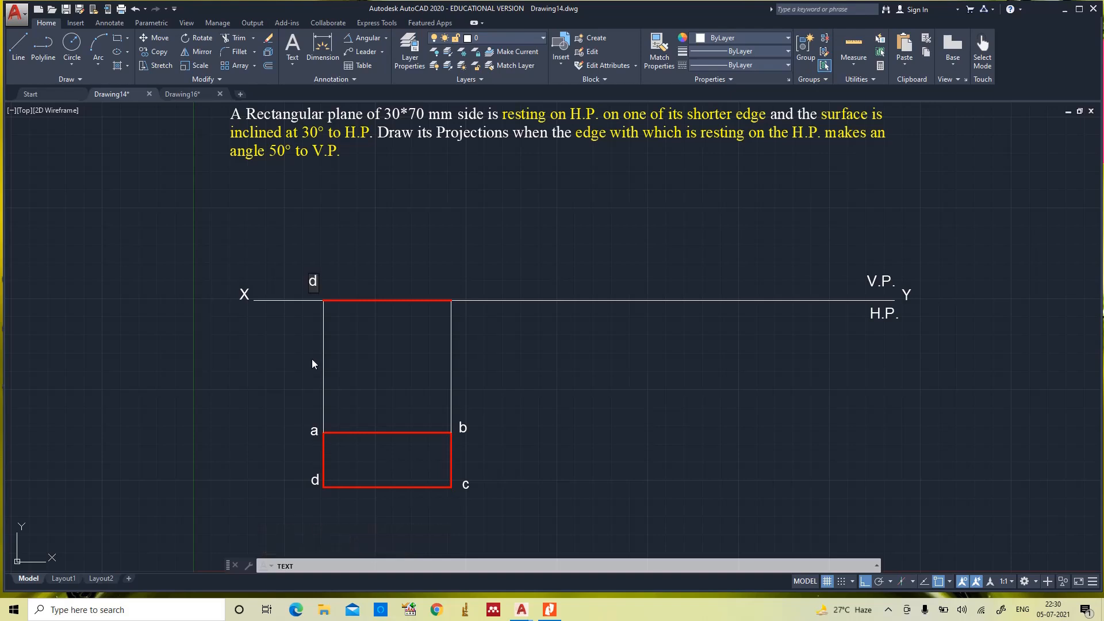
pyautogui.write("'(a')")
# Step: Label the front view's end above corner b as "c'(b')" and finish the text
pyautogui.click(448, 293)
pyautogui.write("c'")
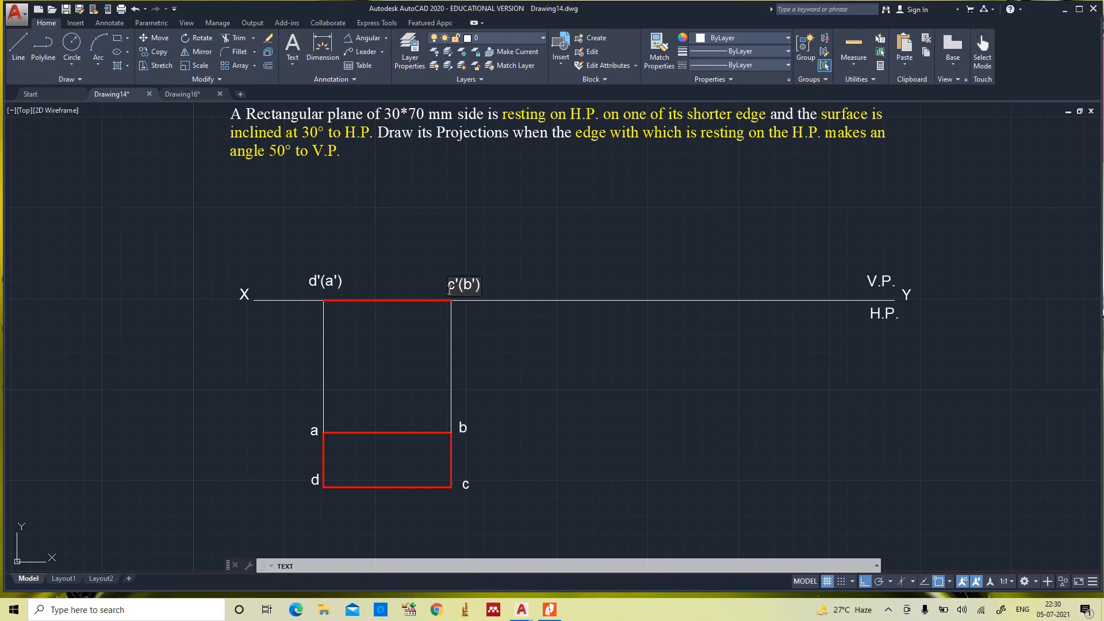
pyautogui.click(498, 348)
pyautogui.press('Return')
pyautogui.click(455, 286)
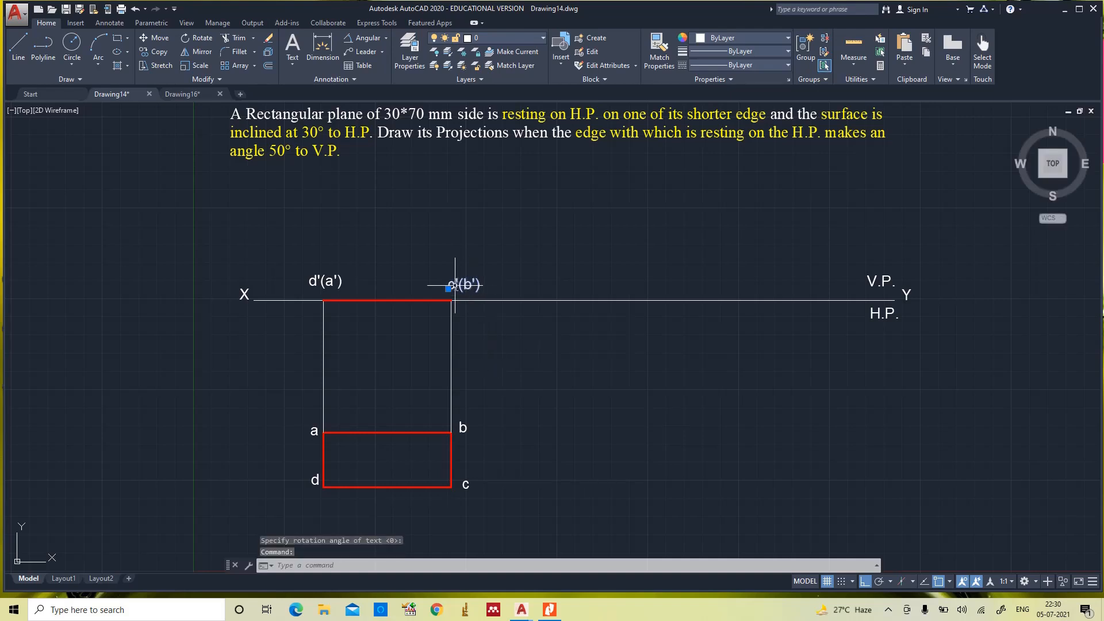
pyautogui.click(448, 289)
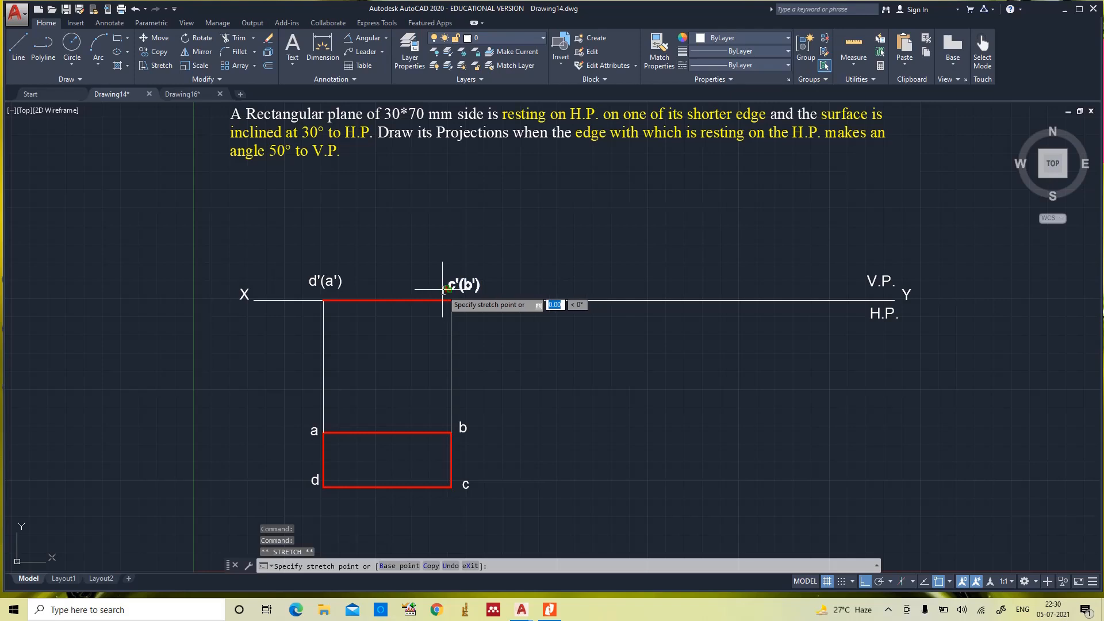
pyautogui.press('Escape')
pyautogui.press('Escape')
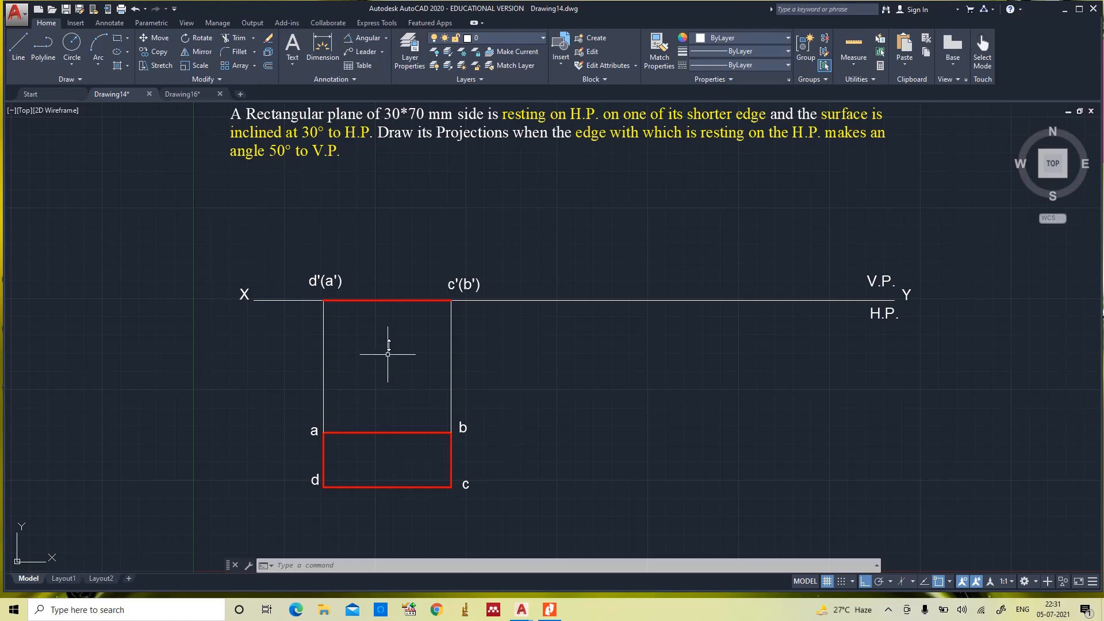
# Step: Copy the red front-view line with its labels d'(a') and c'(b') and paste the copy on XY, just past the original
pyautogui.click(382, 300)
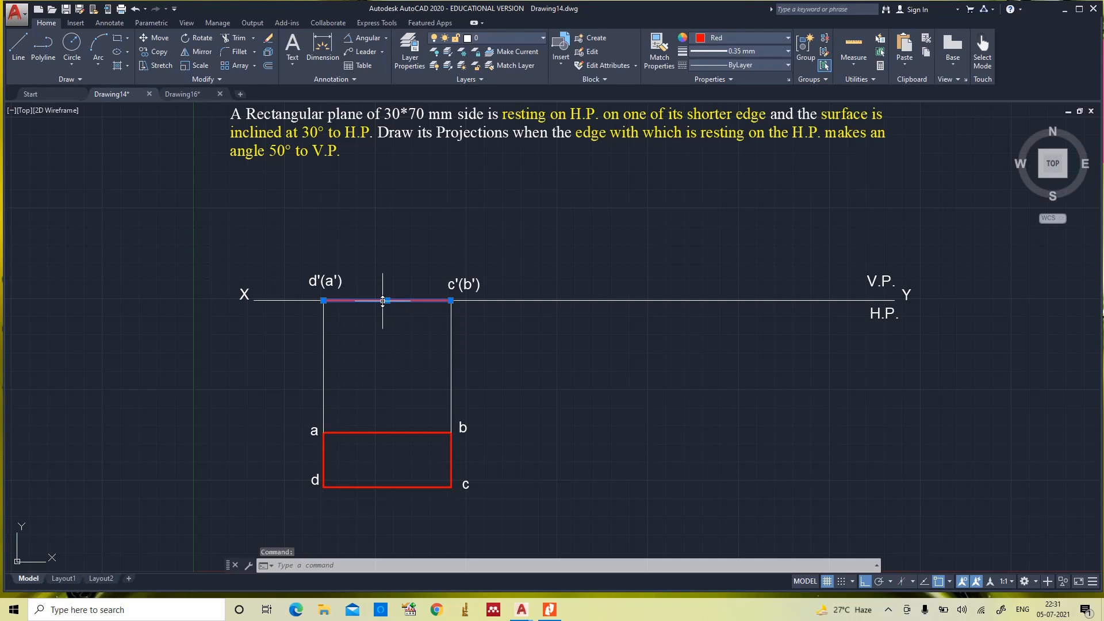
pyautogui.click(320, 280)
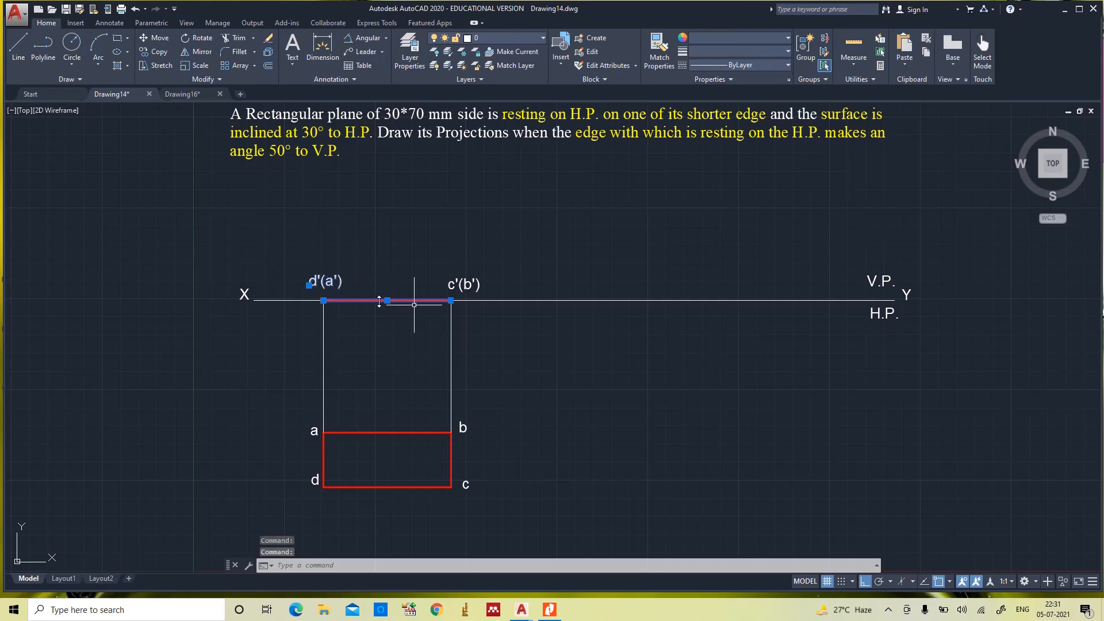
pyautogui.click(465, 287)
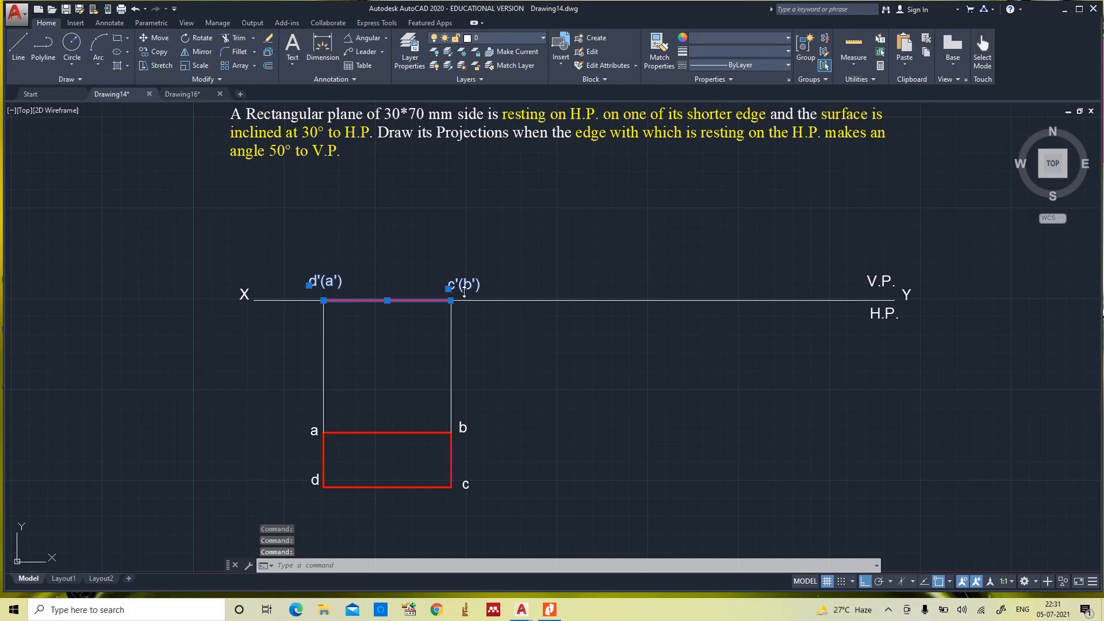
pyautogui.hotkey('ctrl', 'c')
pyautogui.hotkey('ctrl', 'v')
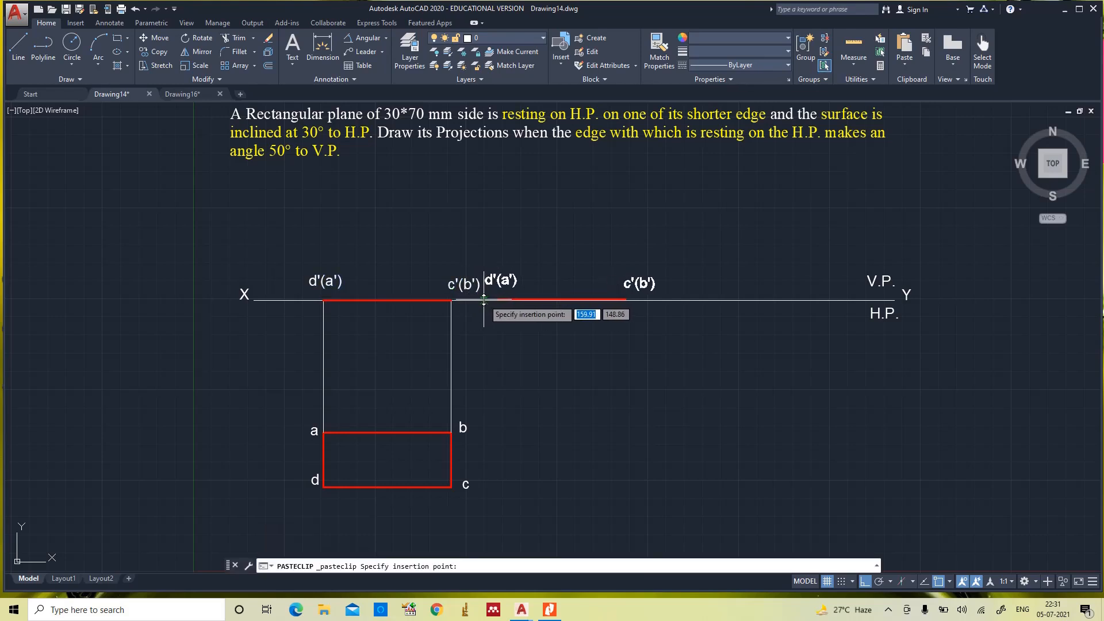
pyautogui.click(484, 300)
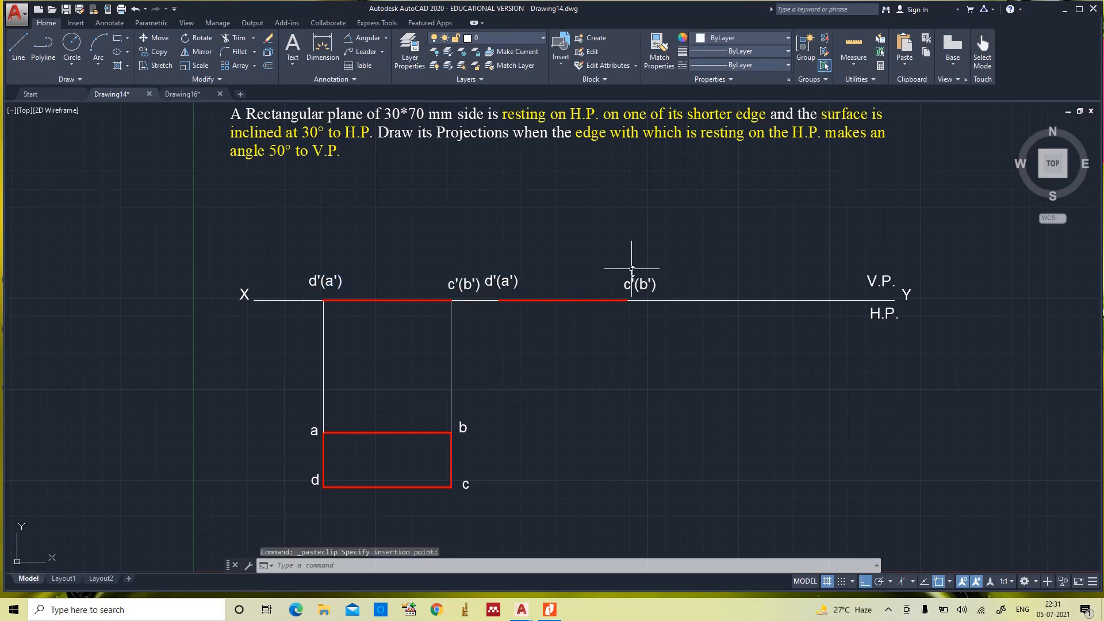
# Step: Rotate the copied front-view line and its two labels by 30° about the line's d'(a') end on XY
pyautogui.click(502, 280)
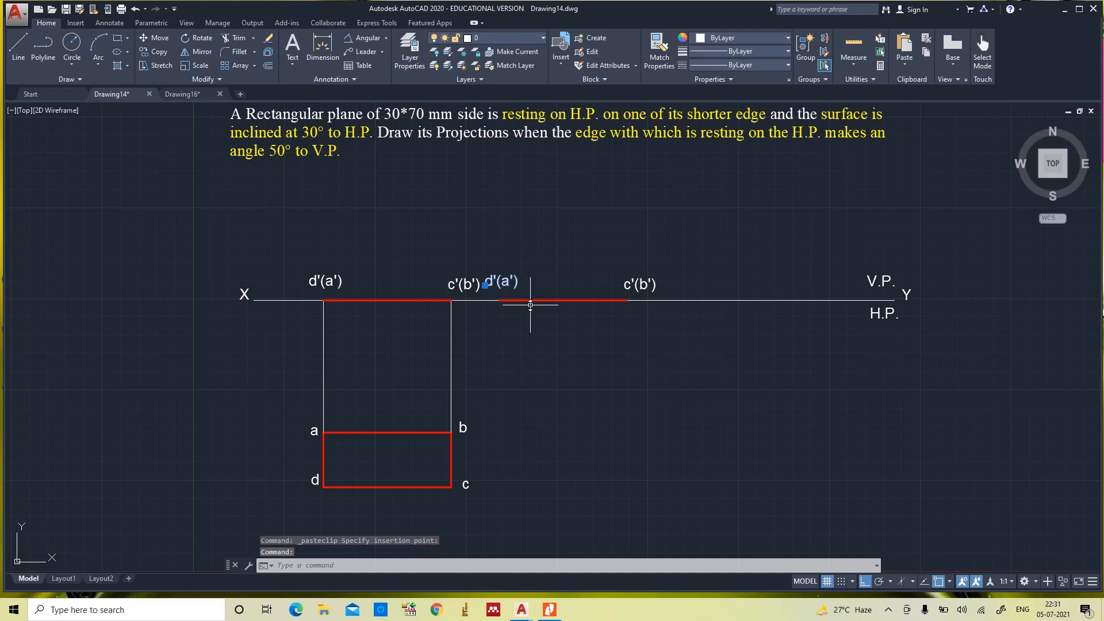
pyautogui.click(525, 299)
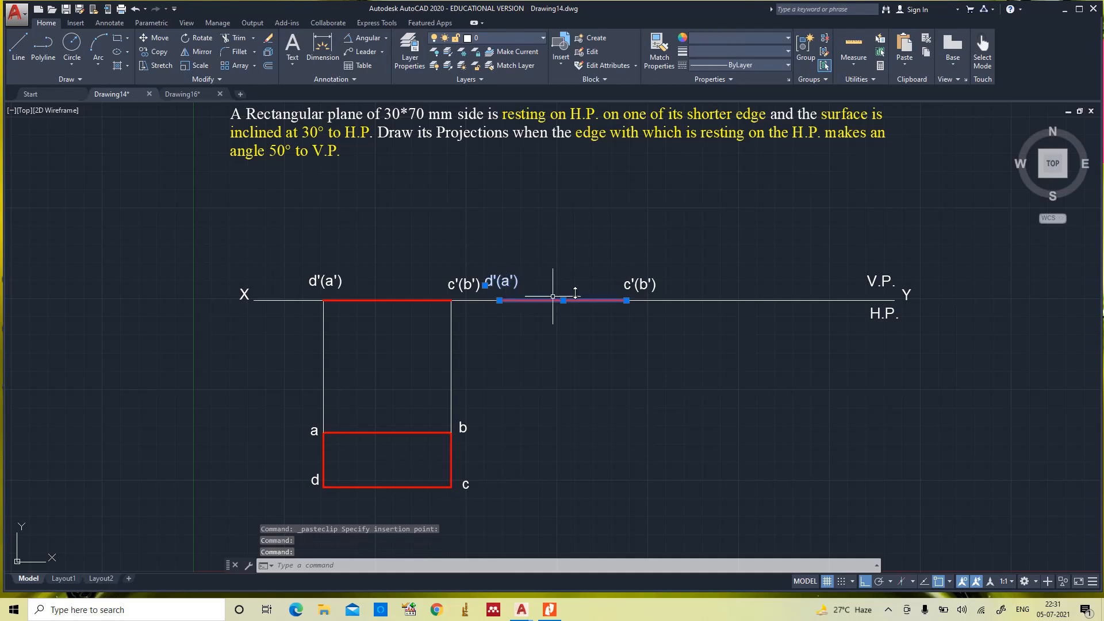
pyautogui.click(637, 285)
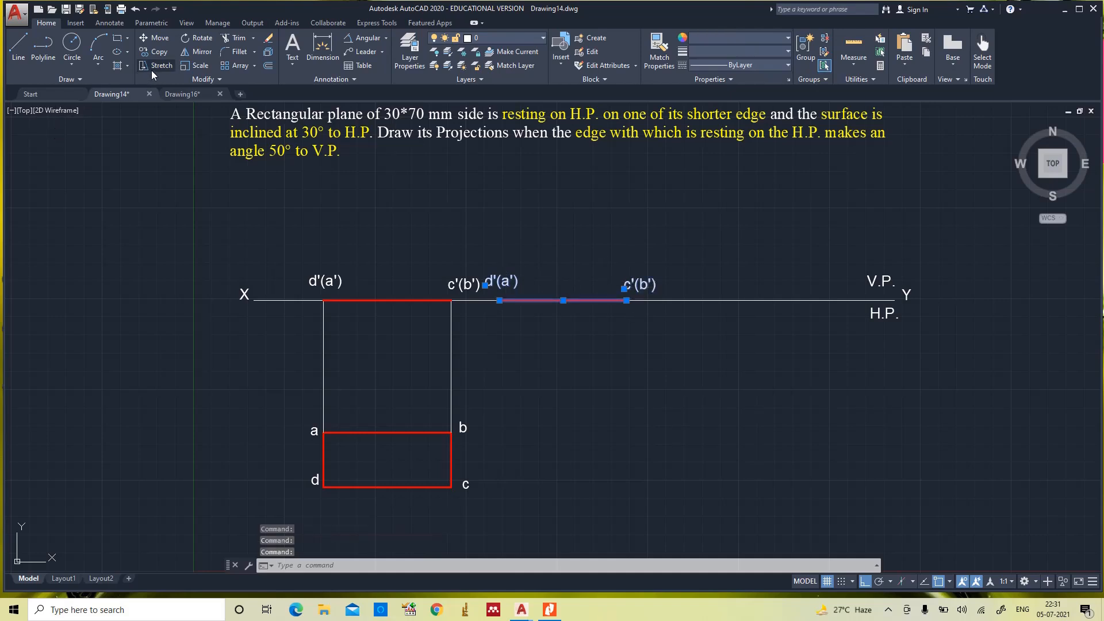
pyautogui.click(193, 38)
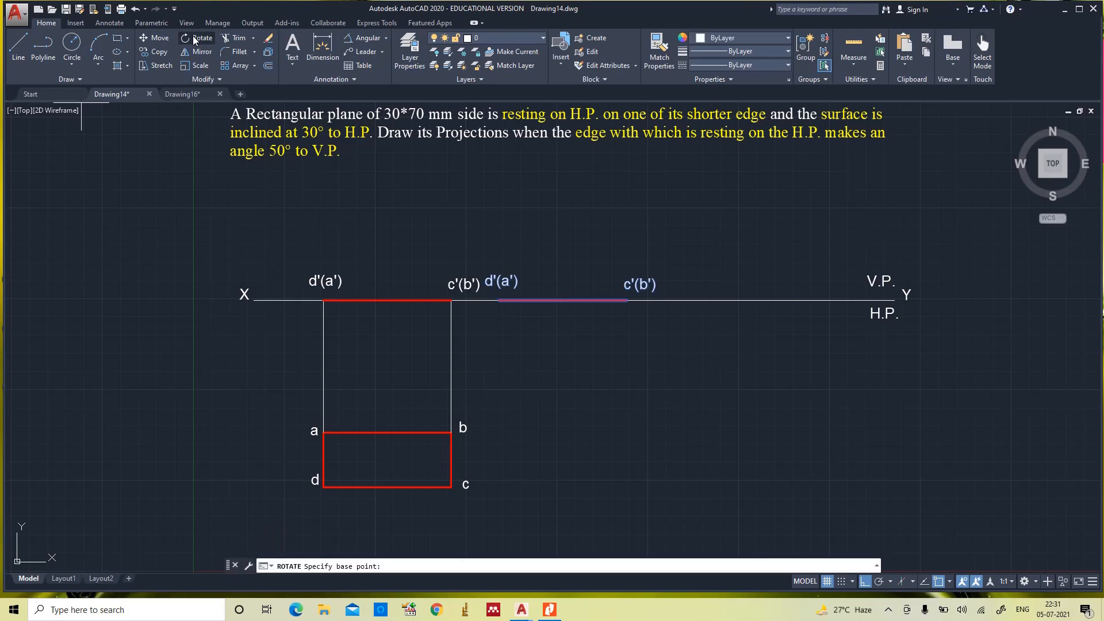
pyautogui.click(500, 300)
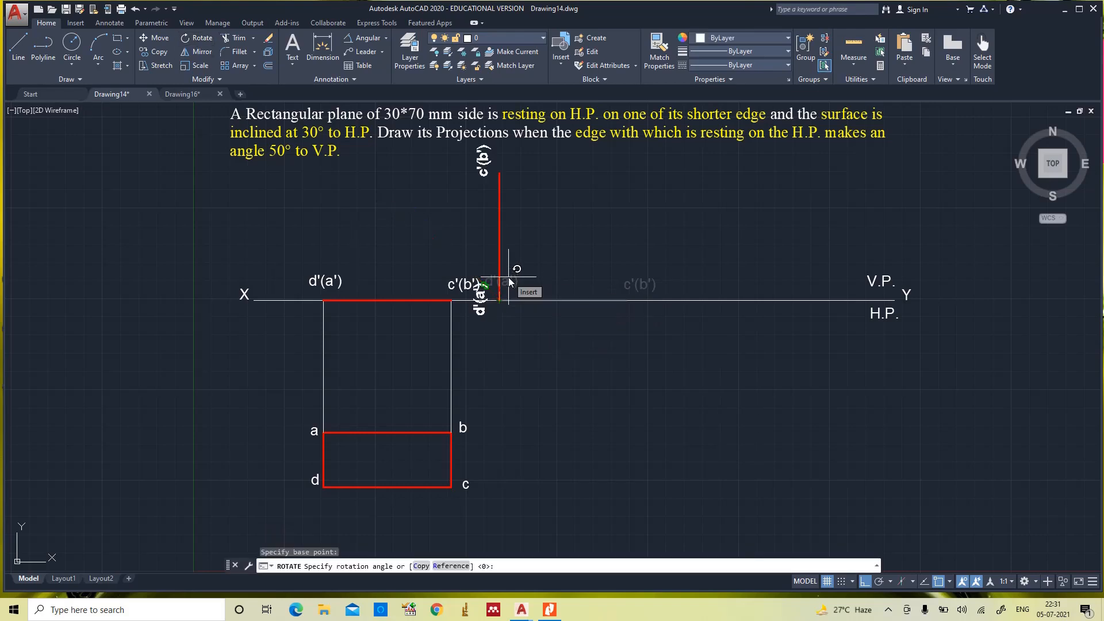
pyautogui.write('30')
pyautogui.press('Return')
# Step: Add an angular dimension between the inclined front-view line and XY, placing its arc inside the acute angle
pyautogui.click(360, 39)
pyautogui.click(562, 265)
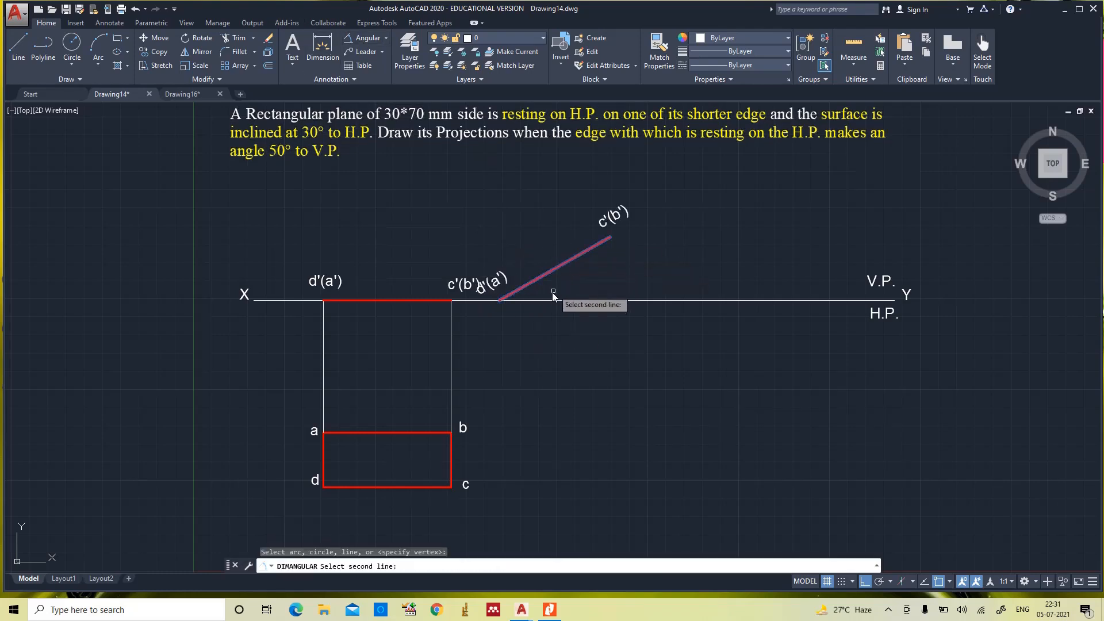
pyautogui.click(548, 301)
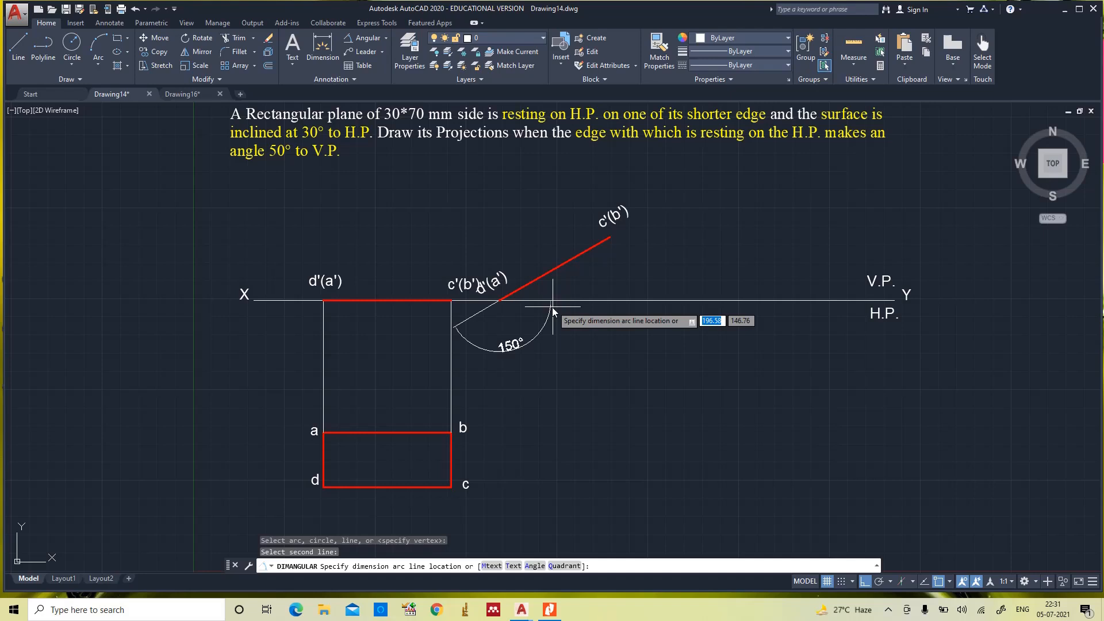
pyautogui.click(575, 284)
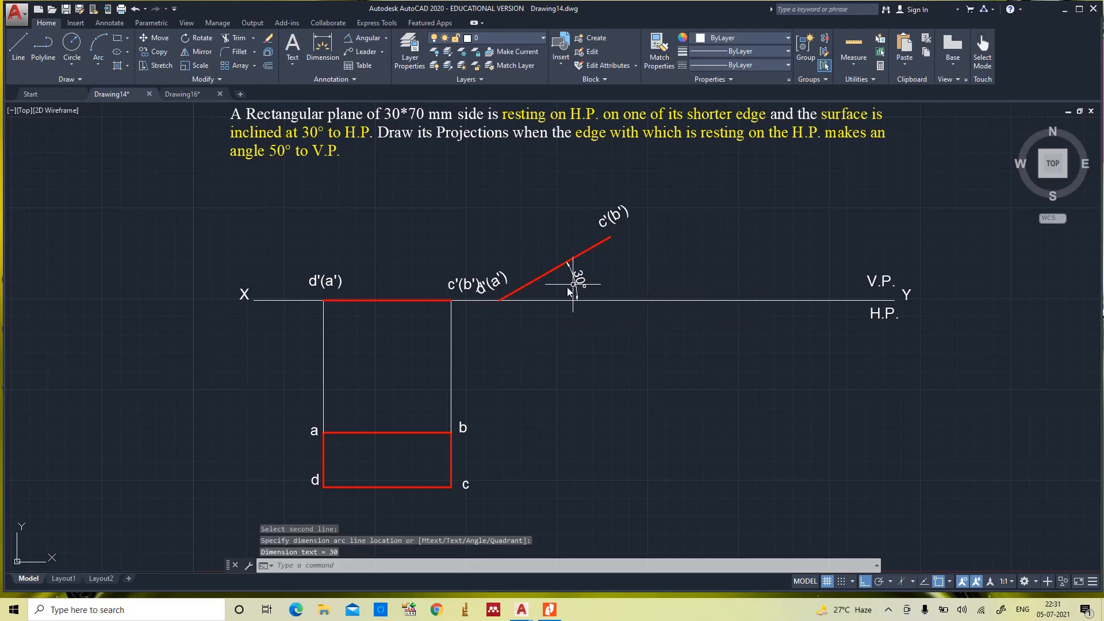
# Step: Shift the original c'(b') label along XY toward d'(a') so it clears the inclined view's label, and deselect it
pyautogui.click(452, 287)
pyautogui.click(449, 288)
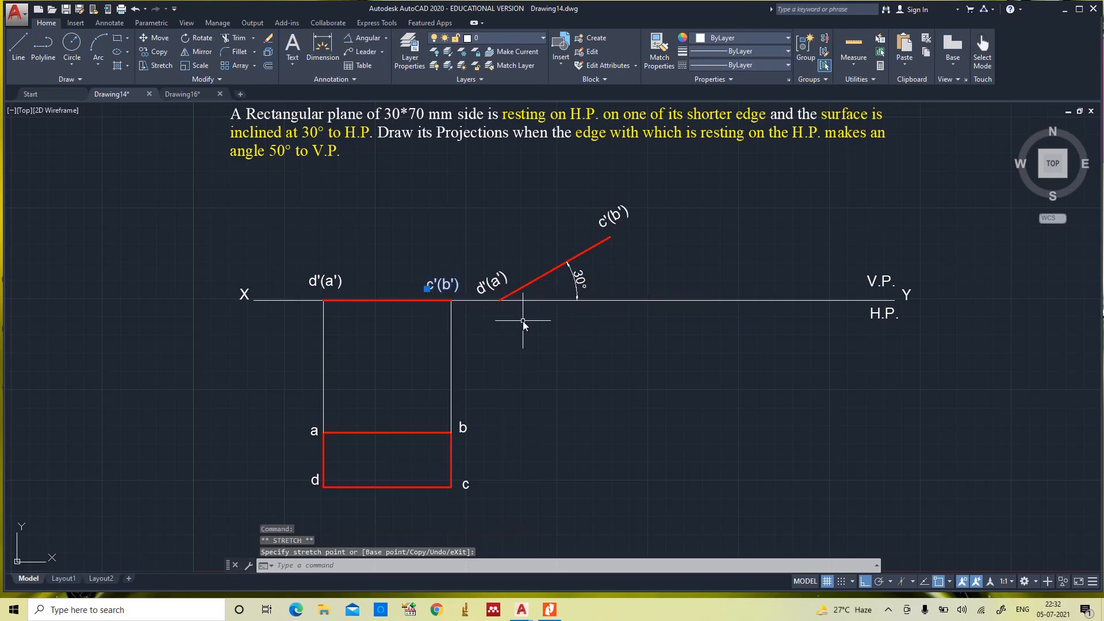
pyautogui.press('Escape')
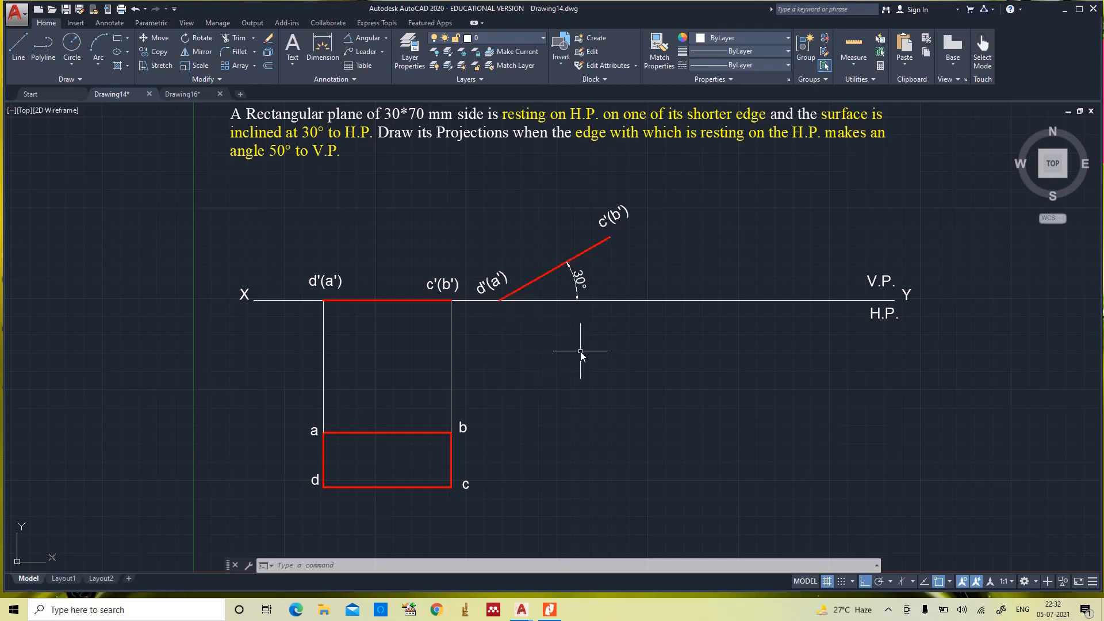
# Step: Draw vertical projectors from both ends of the inclined front-view line down past the level of edge dc
pyautogui.press('l')
pyautogui.press('Return')
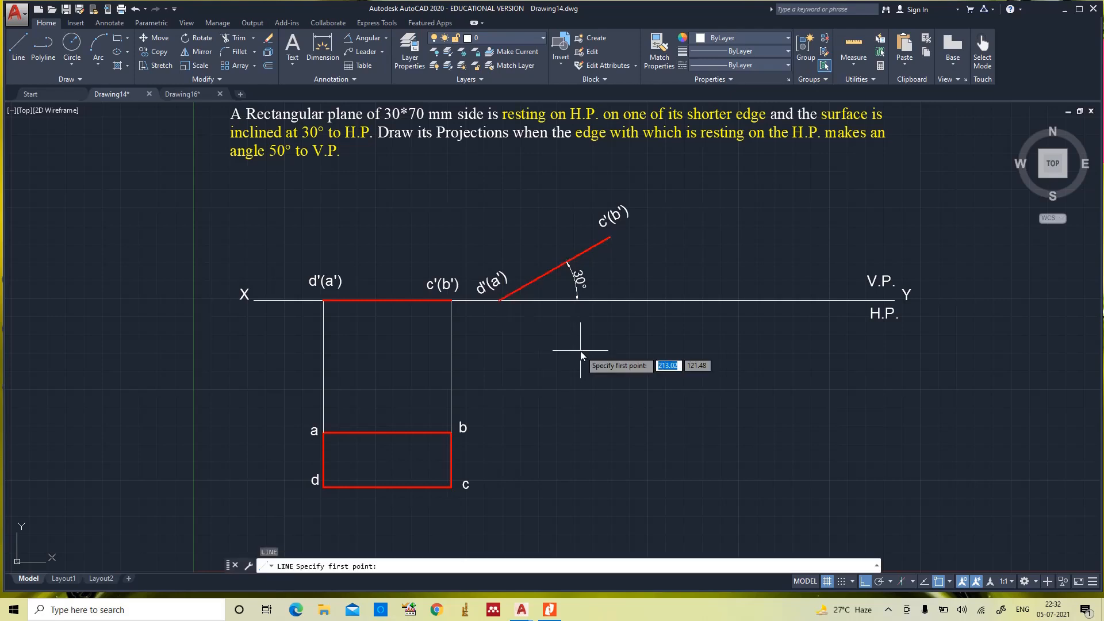
pyautogui.click(499, 300)
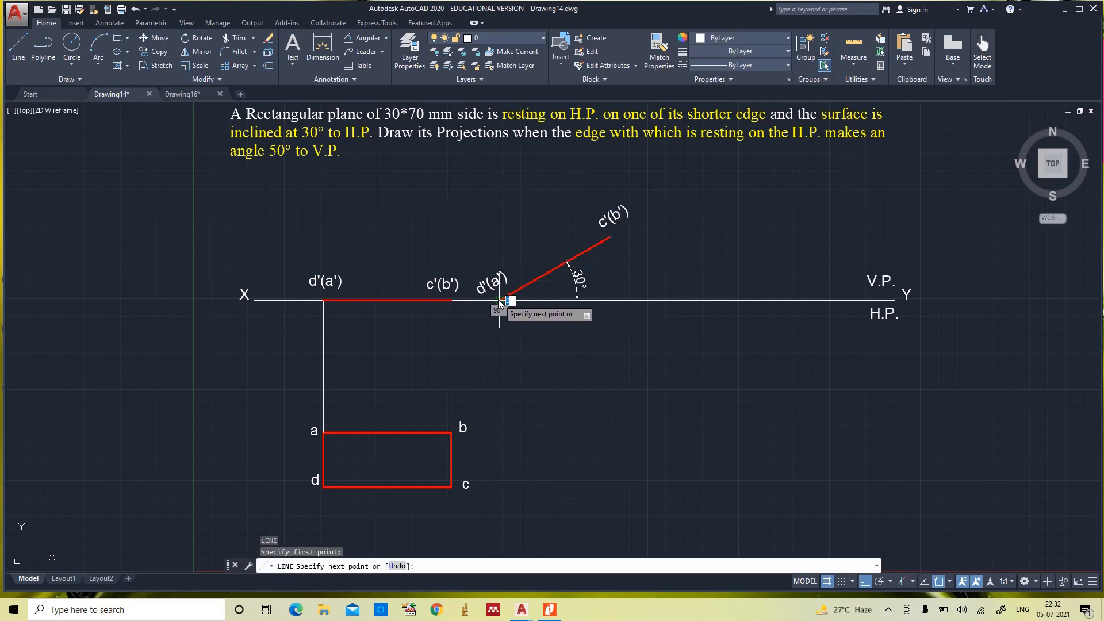
pyautogui.click(514, 491)
pyautogui.press('Return')
pyautogui.press('Return')
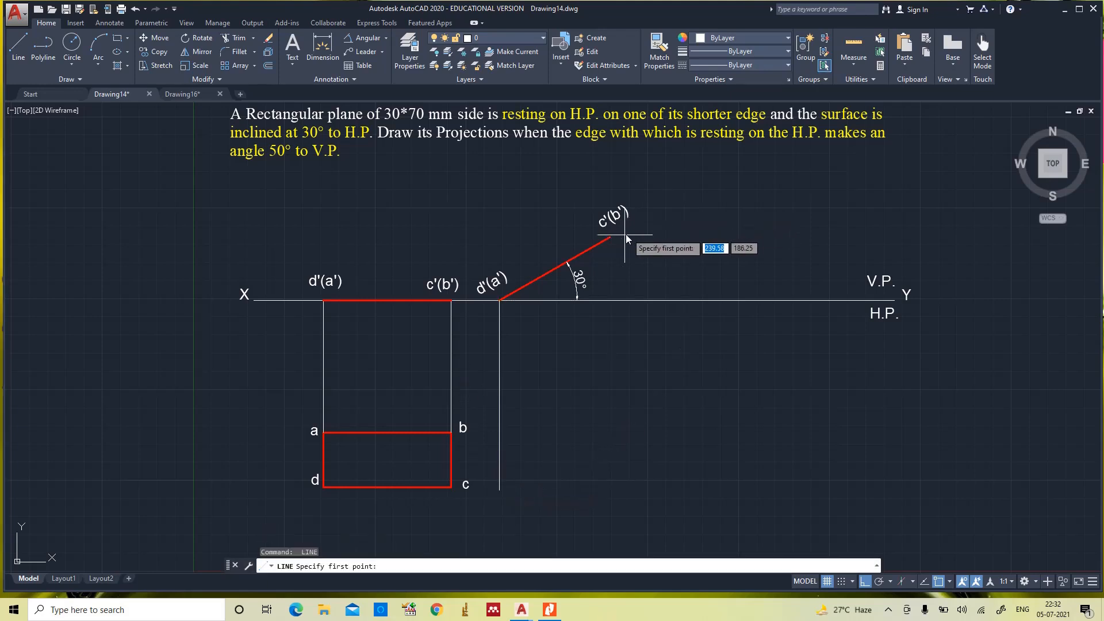
pyautogui.click(609, 238)
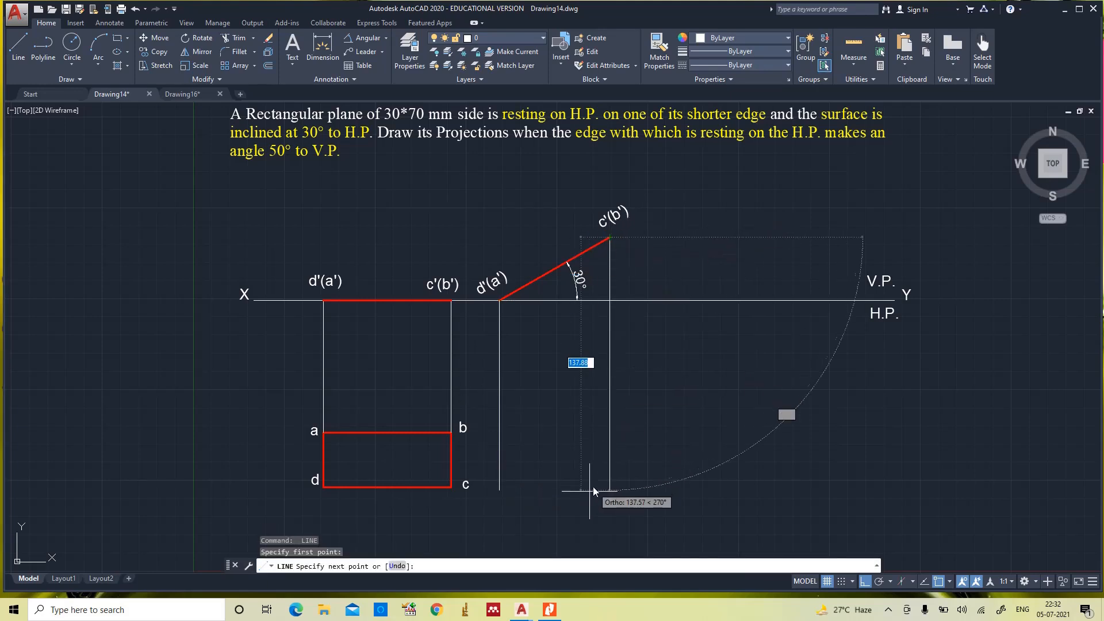
pyautogui.click(580, 506)
pyautogui.press('Return')
# Step: Draw horizontal projectors from corners b and c of the rectangle across both new vertical projectors
pyautogui.press('Return')
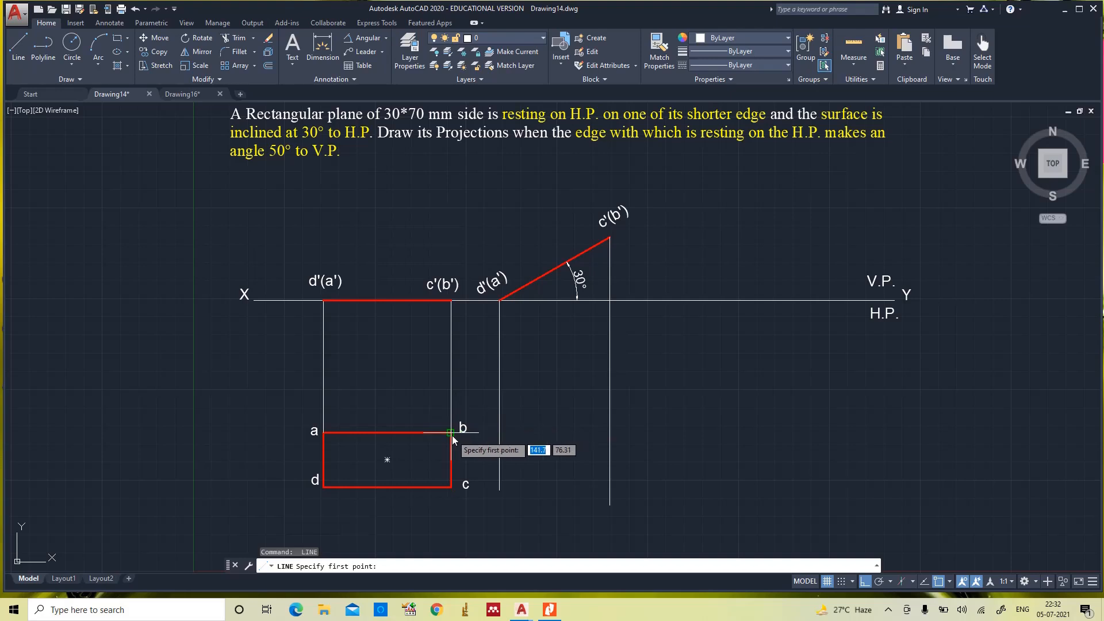
pyautogui.click(452, 433)
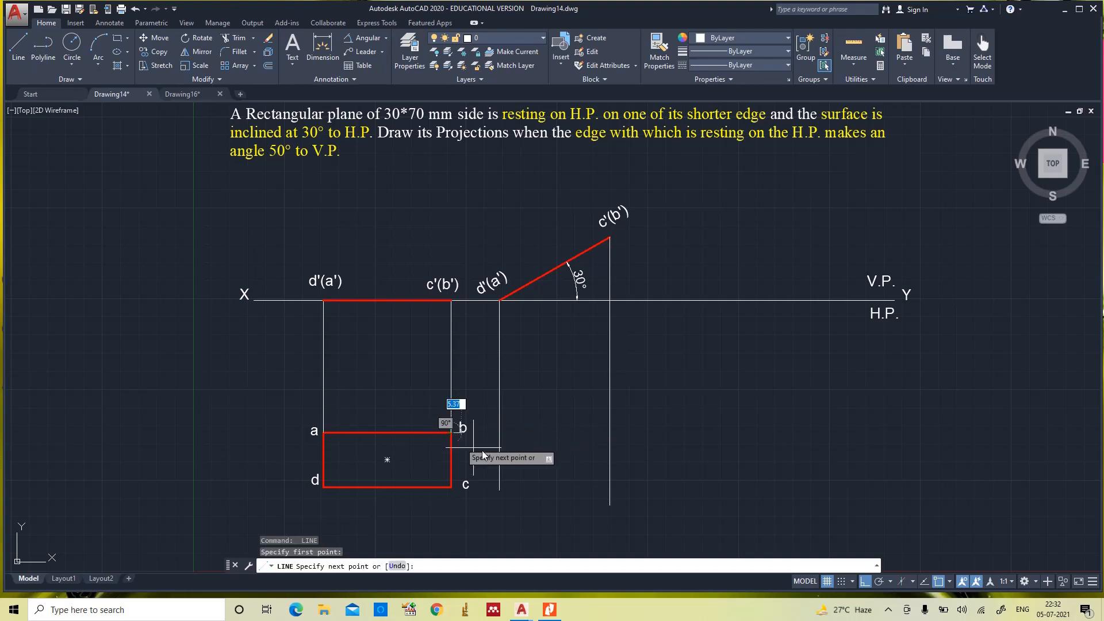
pyautogui.click(619, 437)
pyautogui.press('Return')
pyautogui.press('Return')
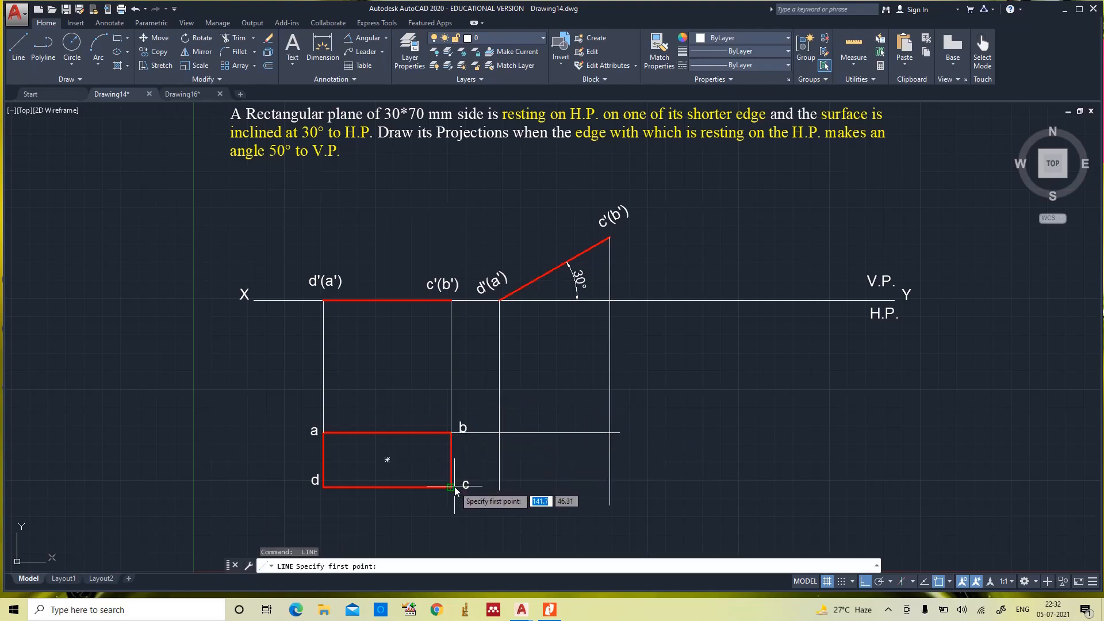
pyautogui.click(452, 487)
pyautogui.click(621, 480)
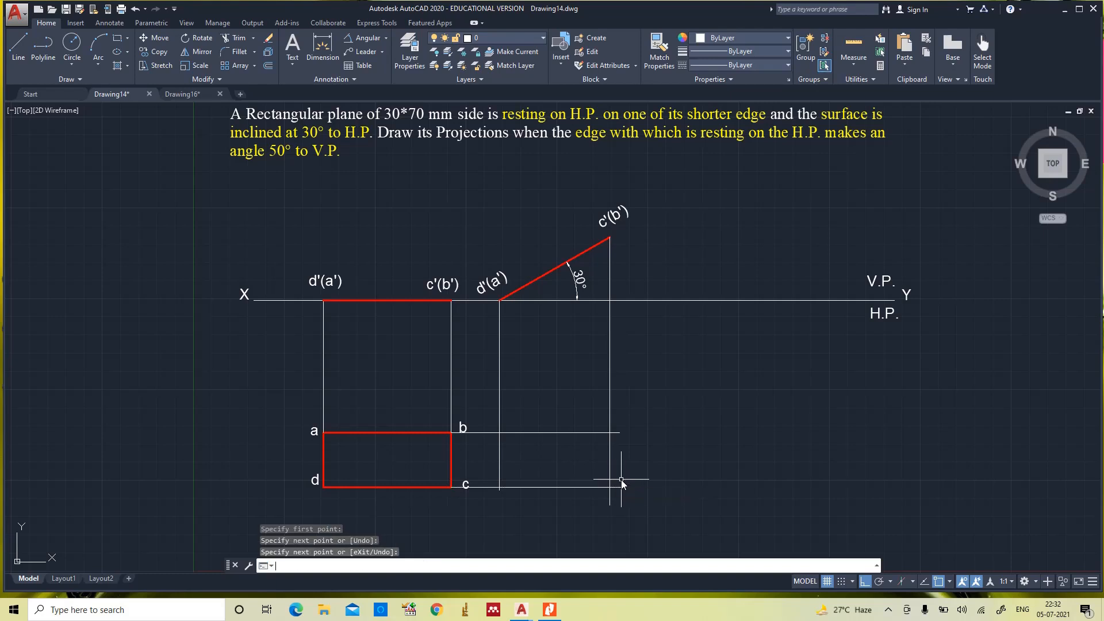
pyautogui.press('Return')
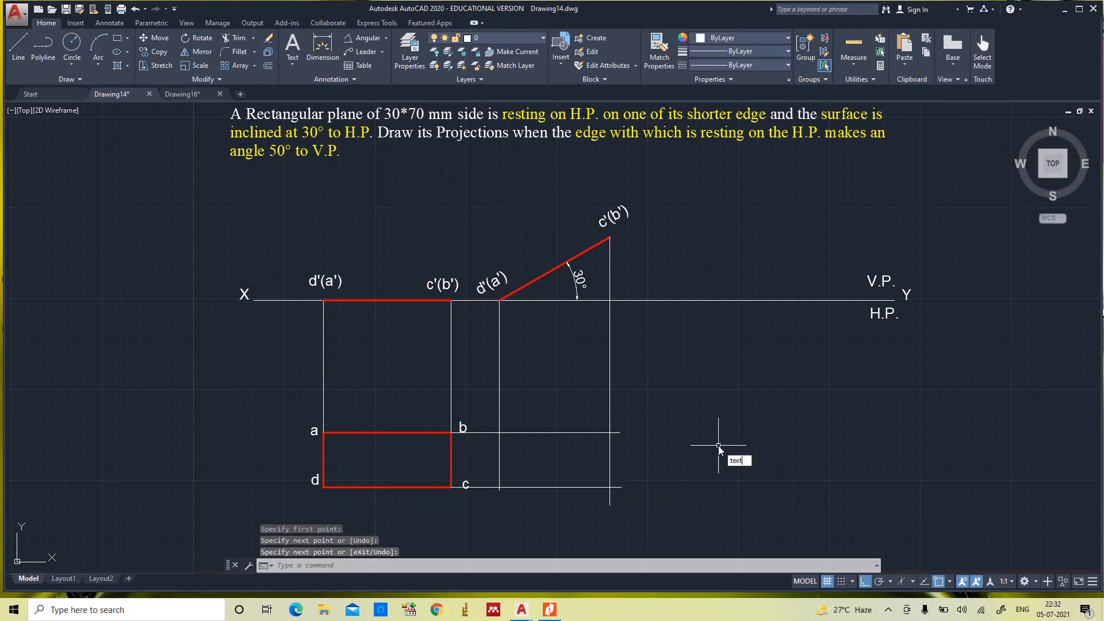
# Step: Label the projector intersections level with edge ab as "a1" and "b1" using single-line text of height 6 and rotation 0
pyautogui.press('Return')
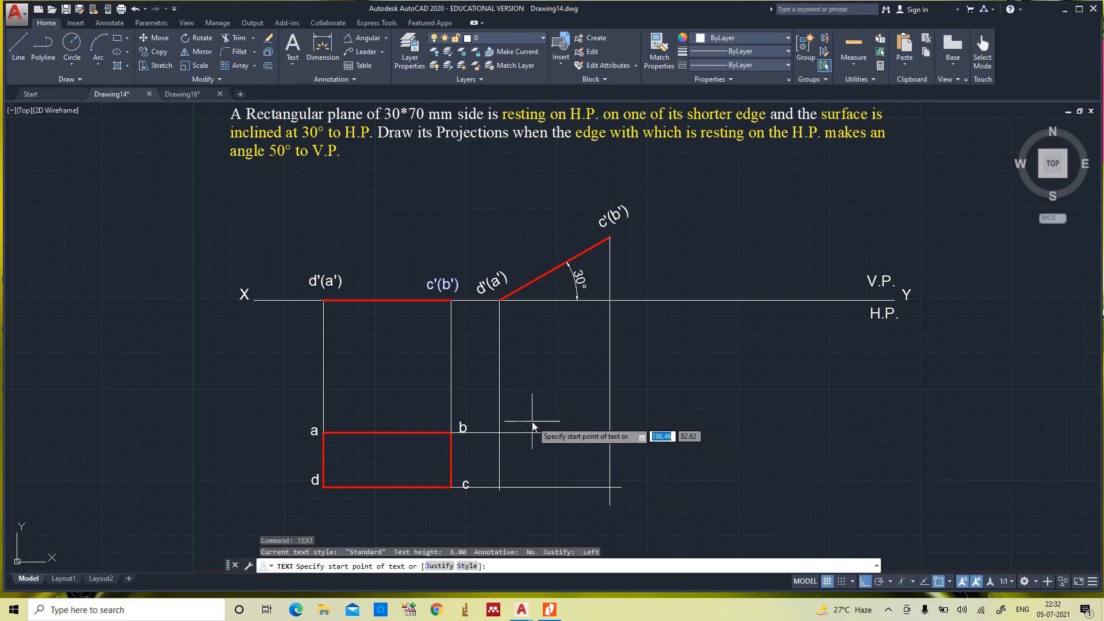
pyautogui.click(488, 419)
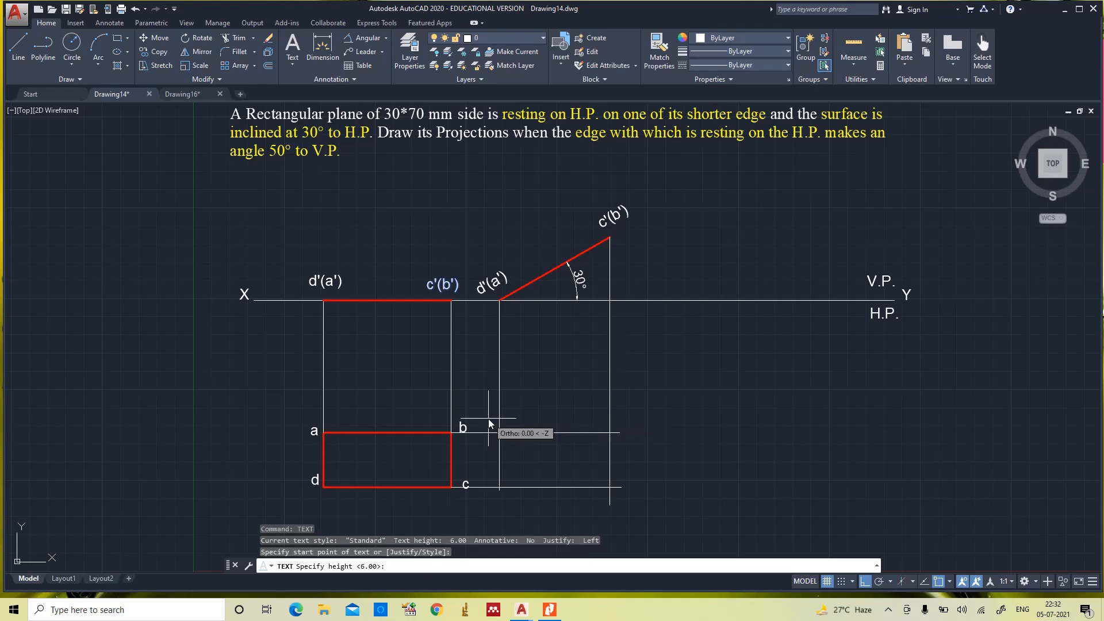
pyautogui.press('Return')
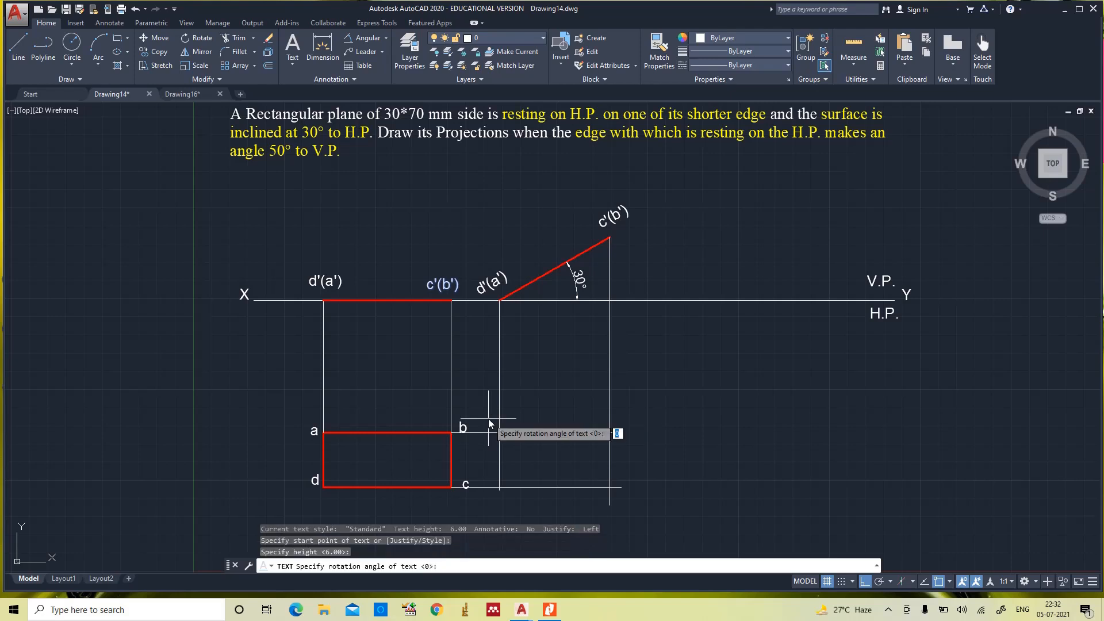
pyautogui.press('Return')
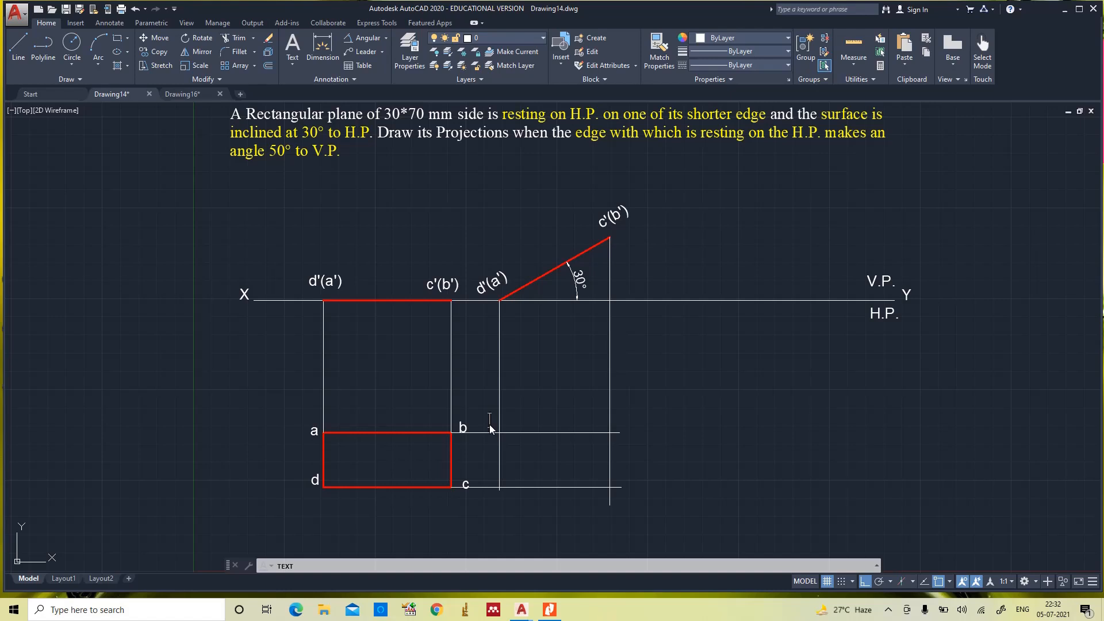
pyautogui.write('a1')
pyautogui.click(617, 424)
pyautogui.write('b1')
# Step: Label the projector intersections level with edge dc as "c1" and "d1" and finish the text
pyautogui.click(628, 484)
pyautogui.click(493, 483)
pyautogui.write('d1')
pyautogui.click(736, 439)
pyautogui.press('Return')
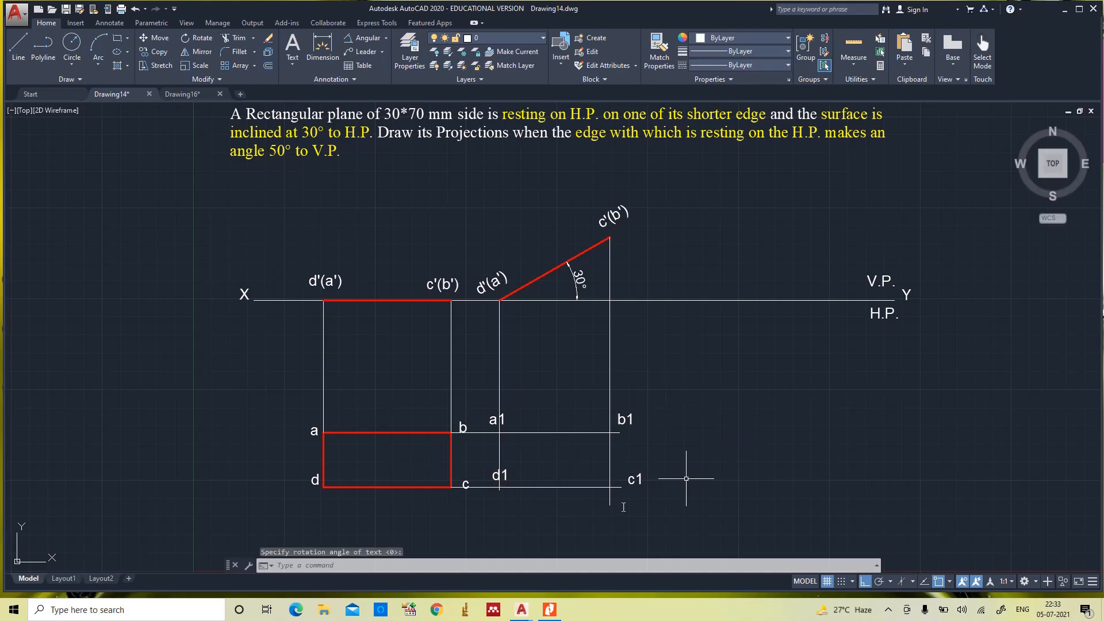
# Step: Trace the second top view as a closed polyline through the projector intersections a1, b1, c1 and d1
pyautogui.write('pl')
pyautogui.press('Return')
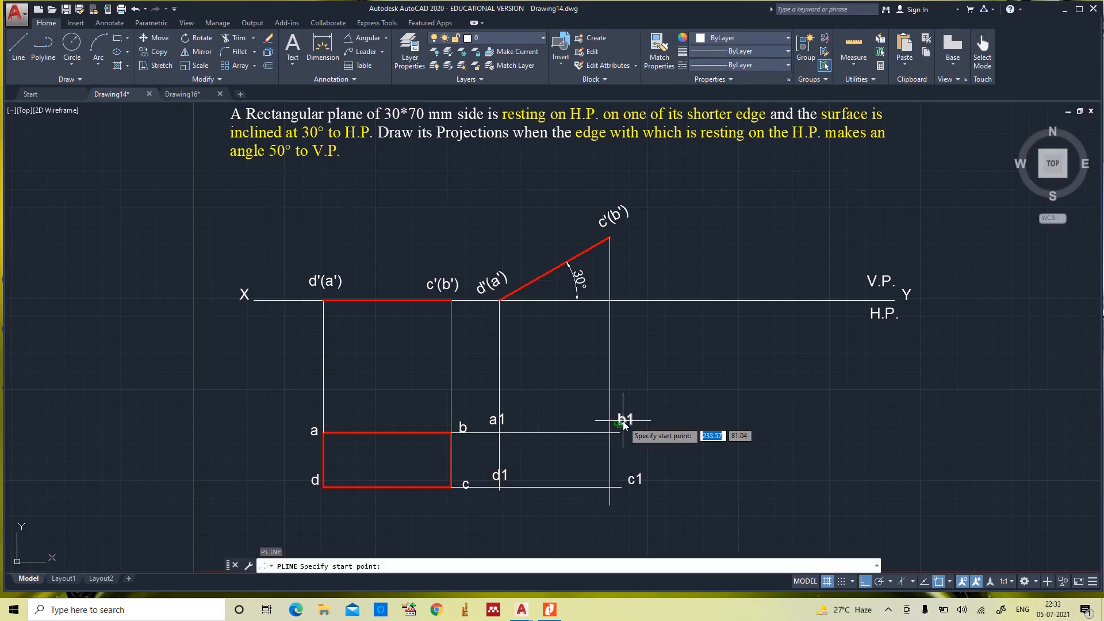
pyautogui.click(499, 435)
pyautogui.click(610, 432)
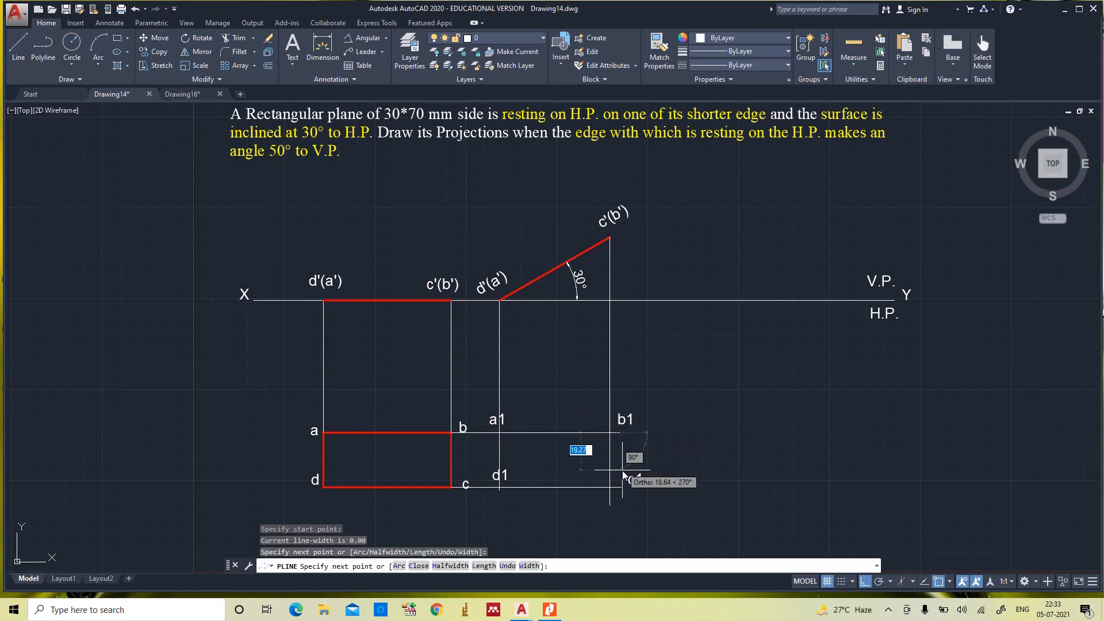
pyautogui.click(611, 488)
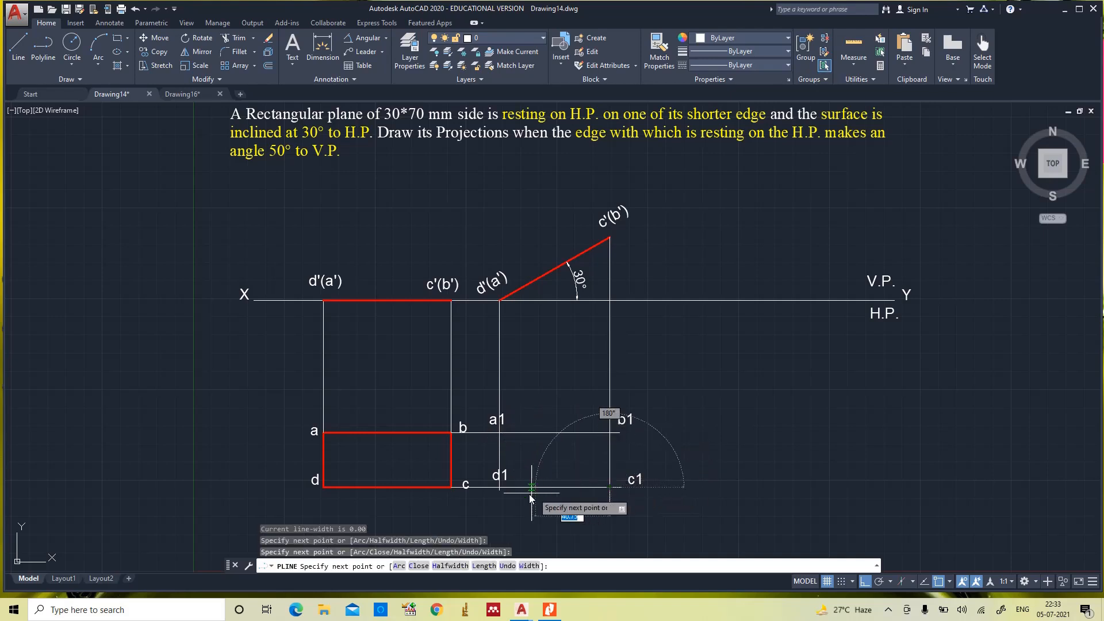
pyautogui.click(499, 488)
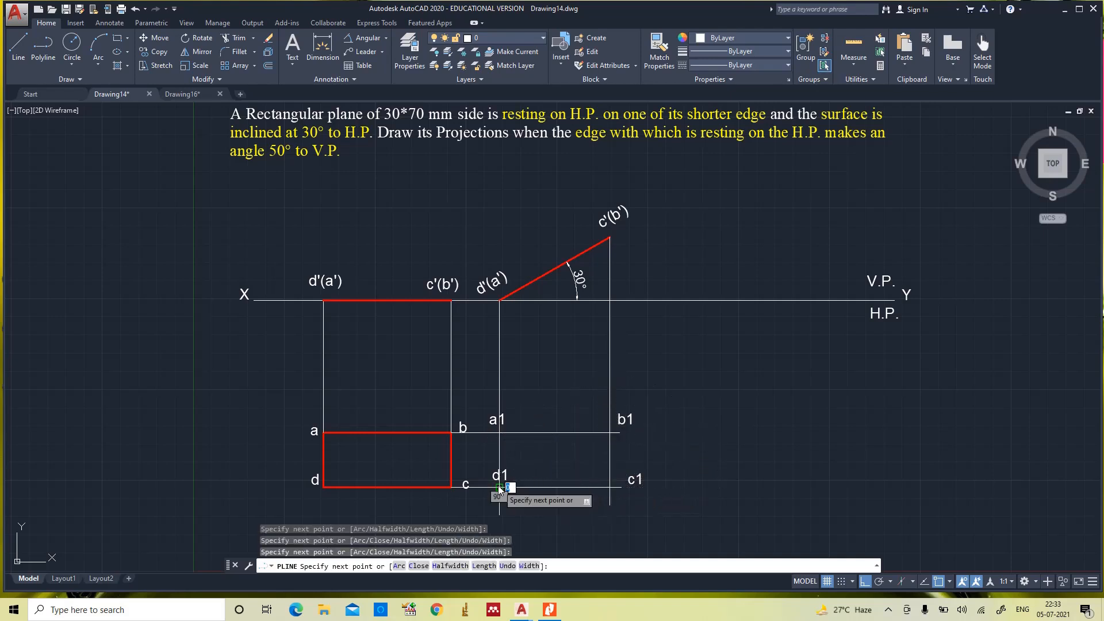
pyautogui.press('Escape')
# Step: Set the second top view rectangle a1-b1-c1-d1 to red with a 0.35 mm lineweight
pyautogui.click(513, 432)
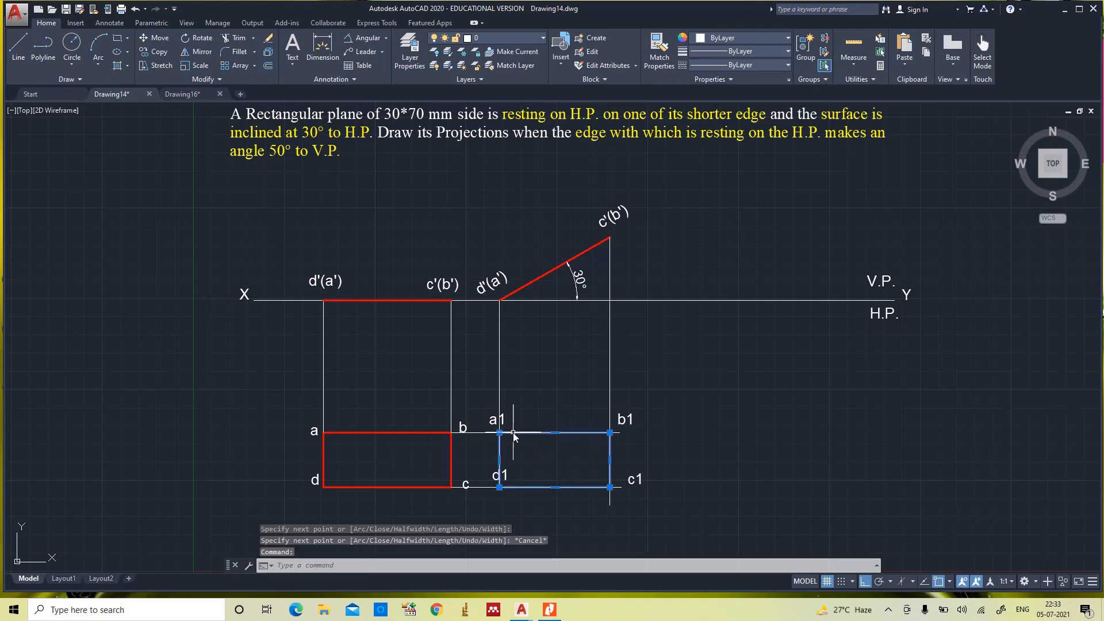
pyautogui.click(721, 38)
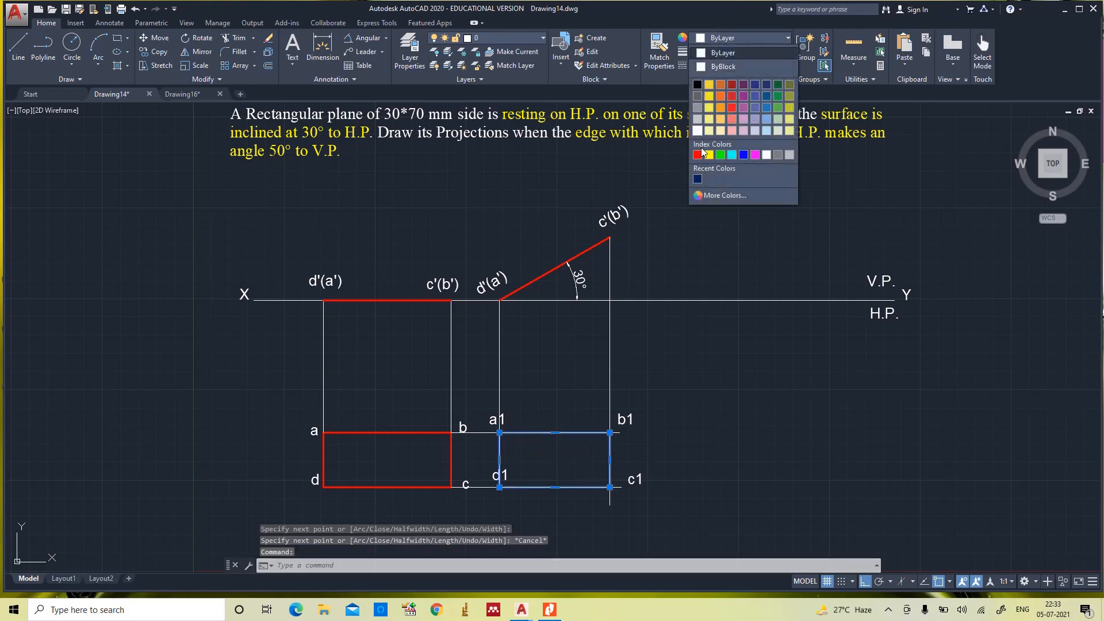
pyautogui.click(701, 154)
pyautogui.click(723, 51)
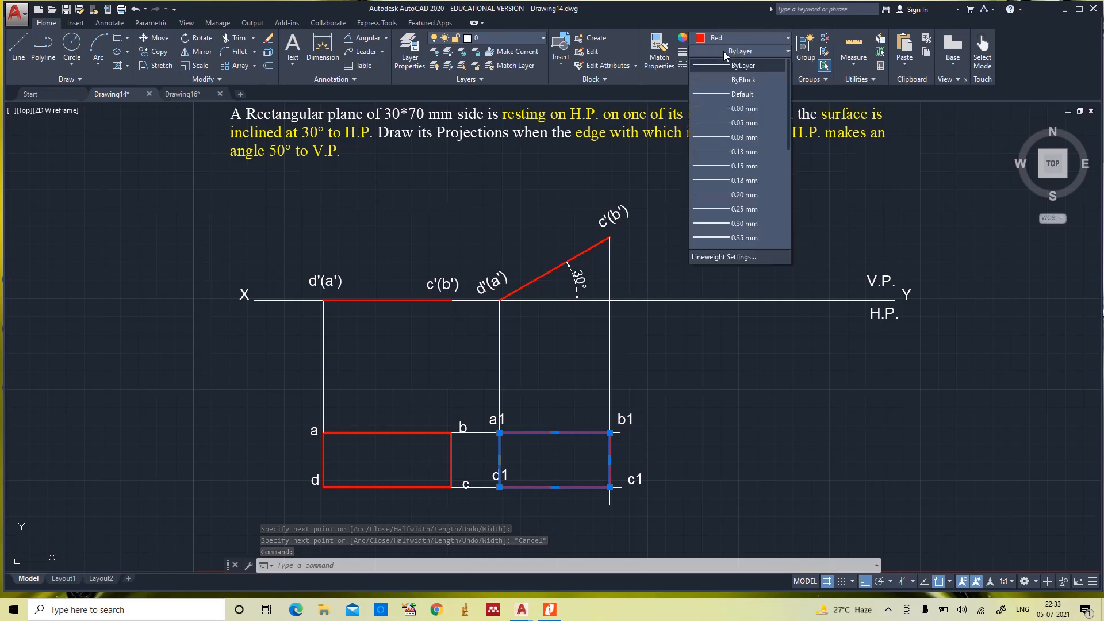
pyautogui.click(733, 237)
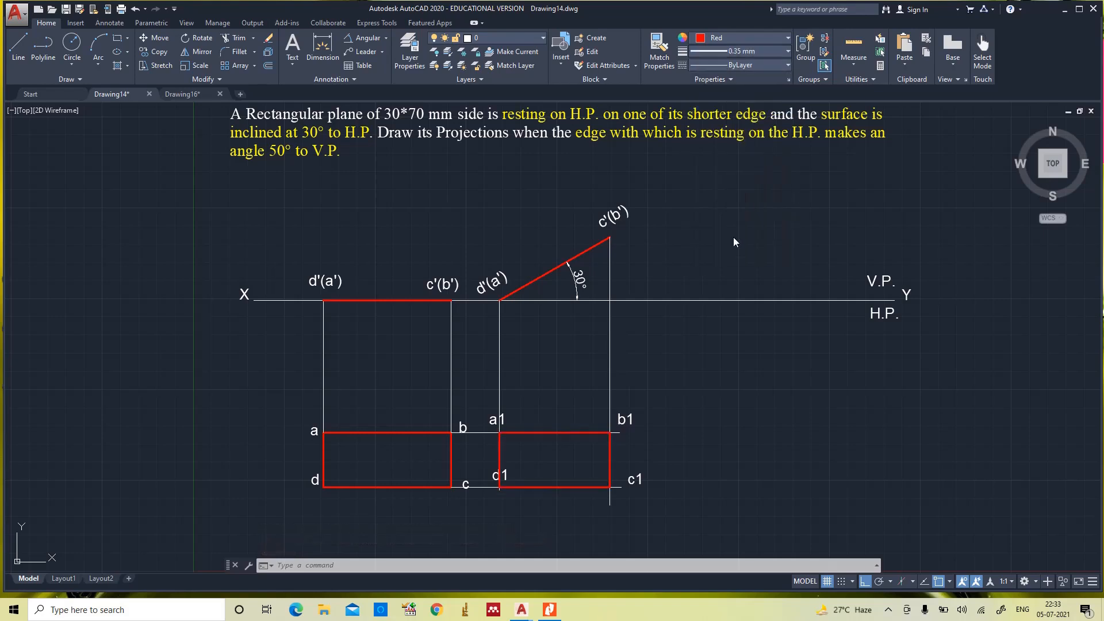
pyautogui.press('Escape')
pyautogui.press('Escape')
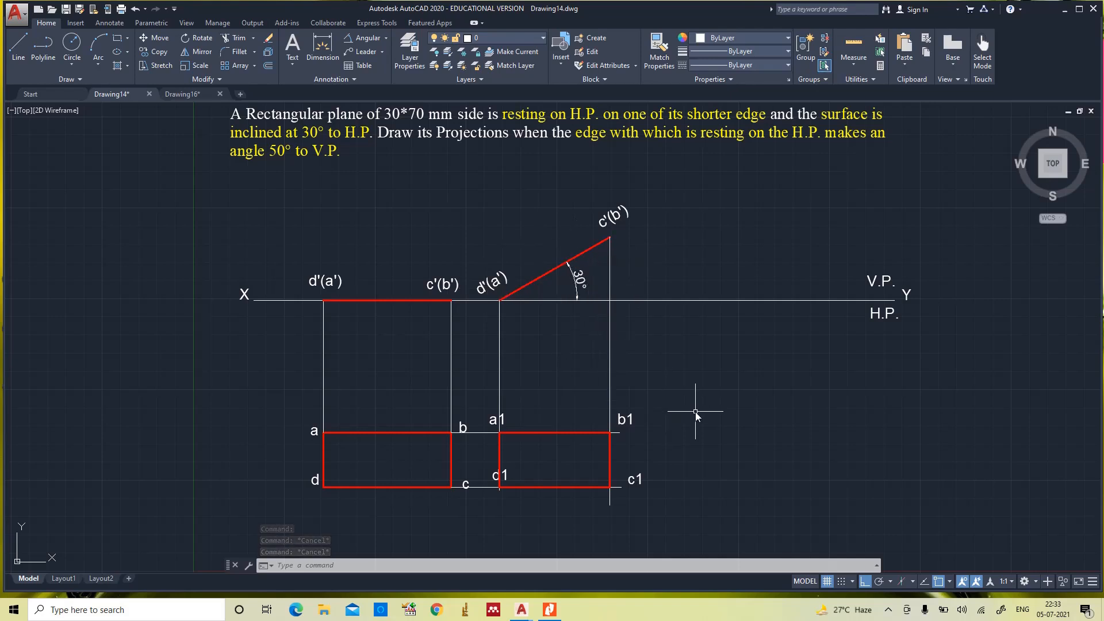
# Step: Trim the projector ends that extend beyond corners b1 and c1 of the second top view
pyautogui.write('tr')
pyautogui.press('Return')
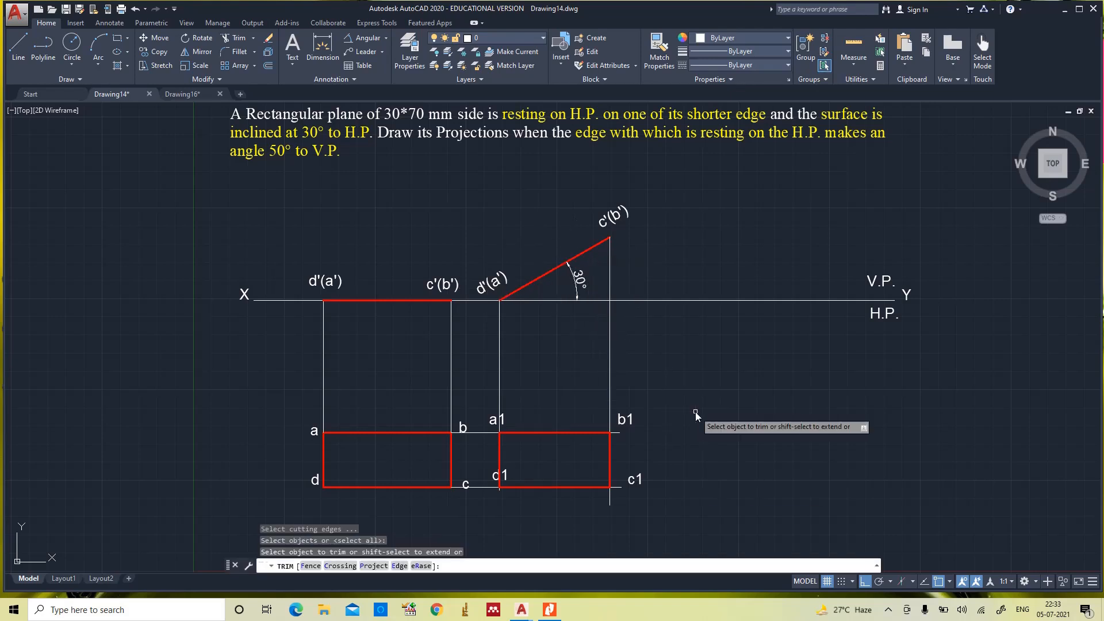
pyautogui.click(619, 434)
pyautogui.click(621, 487)
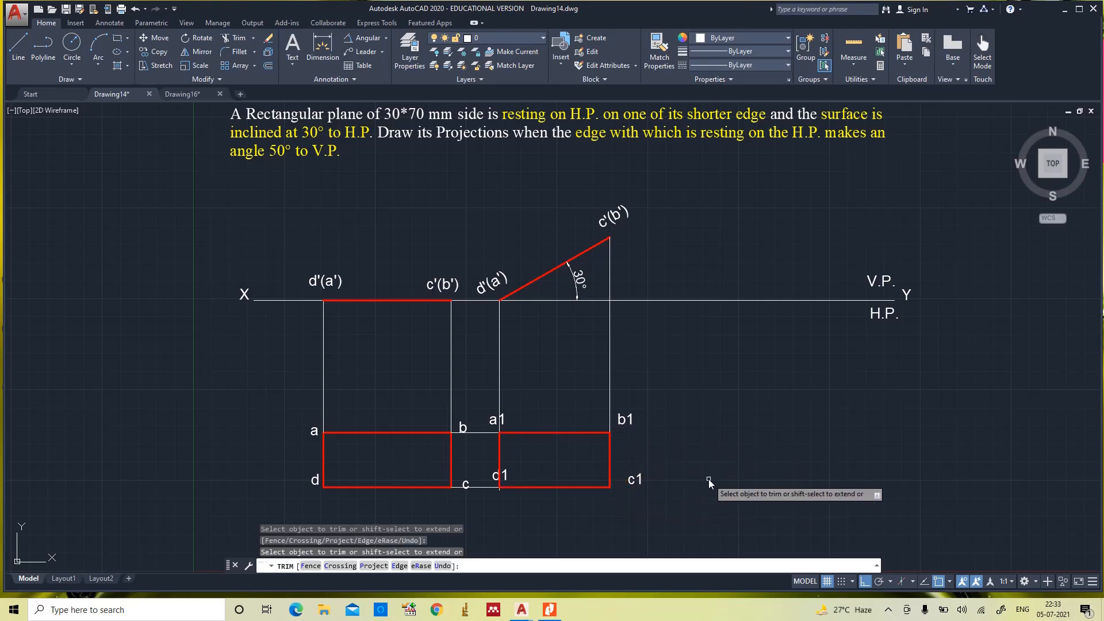
pyautogui.press('Escape')
pyautogui.press('Escape')
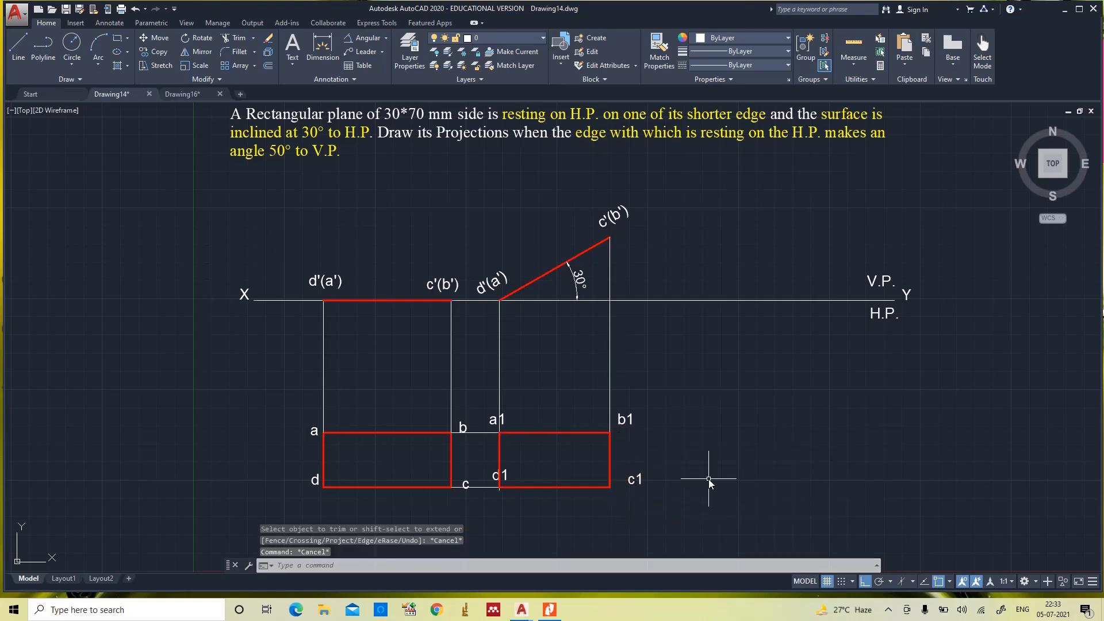
# Step: Move the labels a1 and d1 clear of the second top view's edge, just outside their corners
pyautogui.click(495, 422)
pyautogui.click(490, 425)
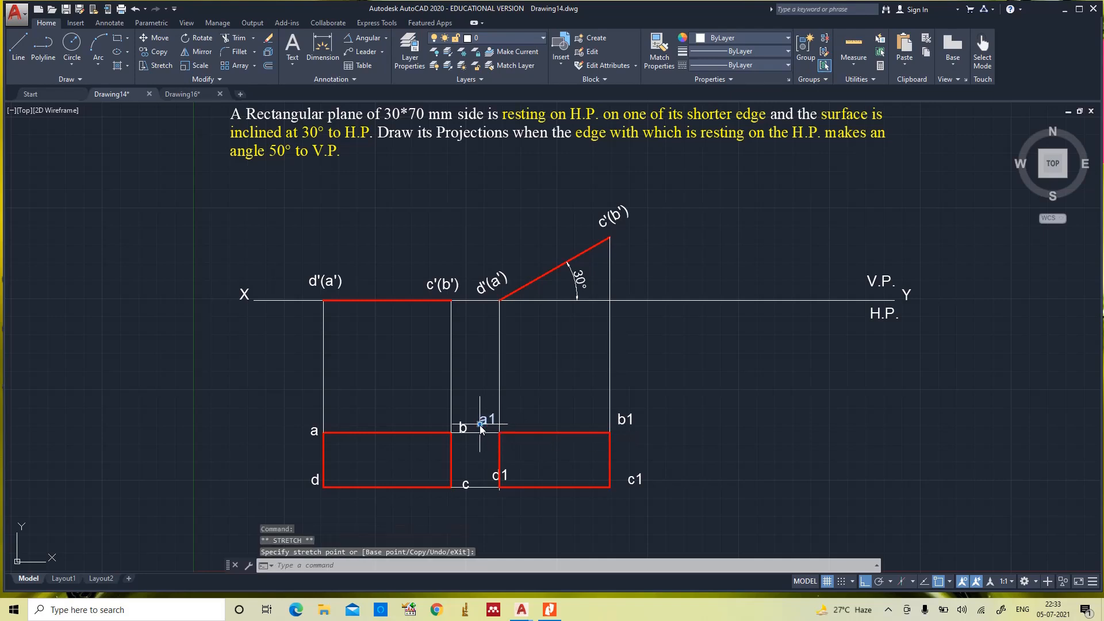
pyautogui.click(480, 424)
pyautogui.click(490, 484)
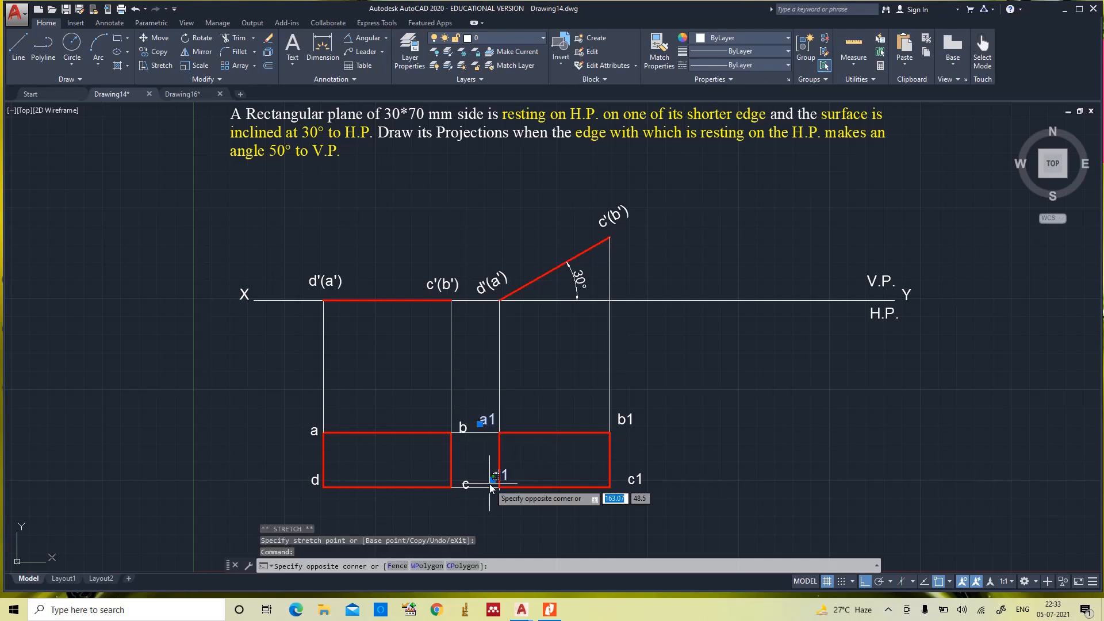
pyautogui.click(491, 485)
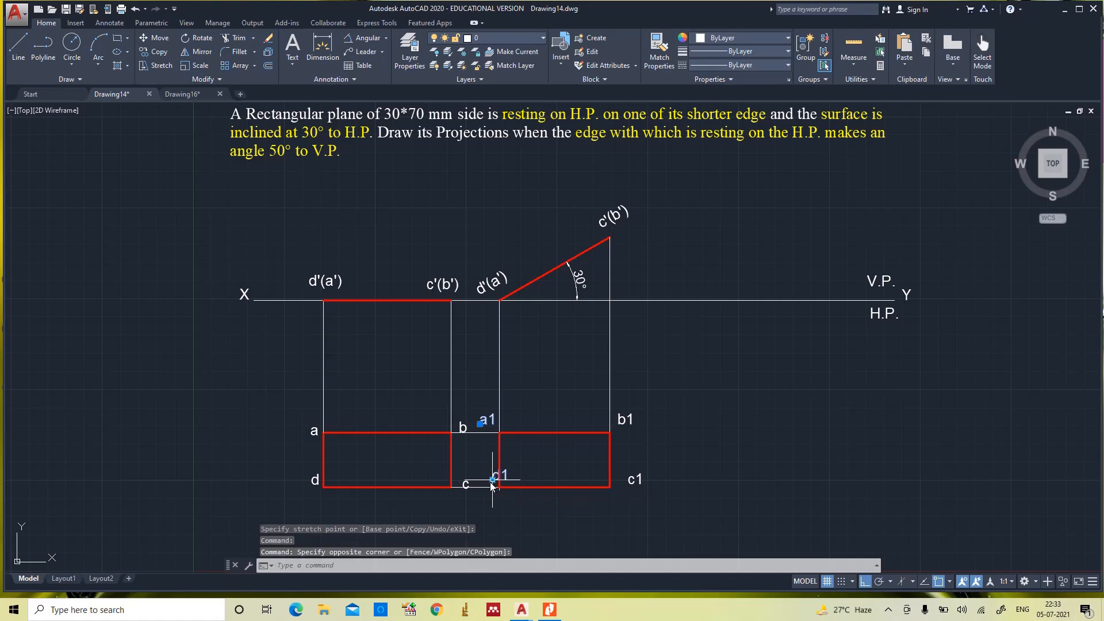
pyautogui.click(492, 480)
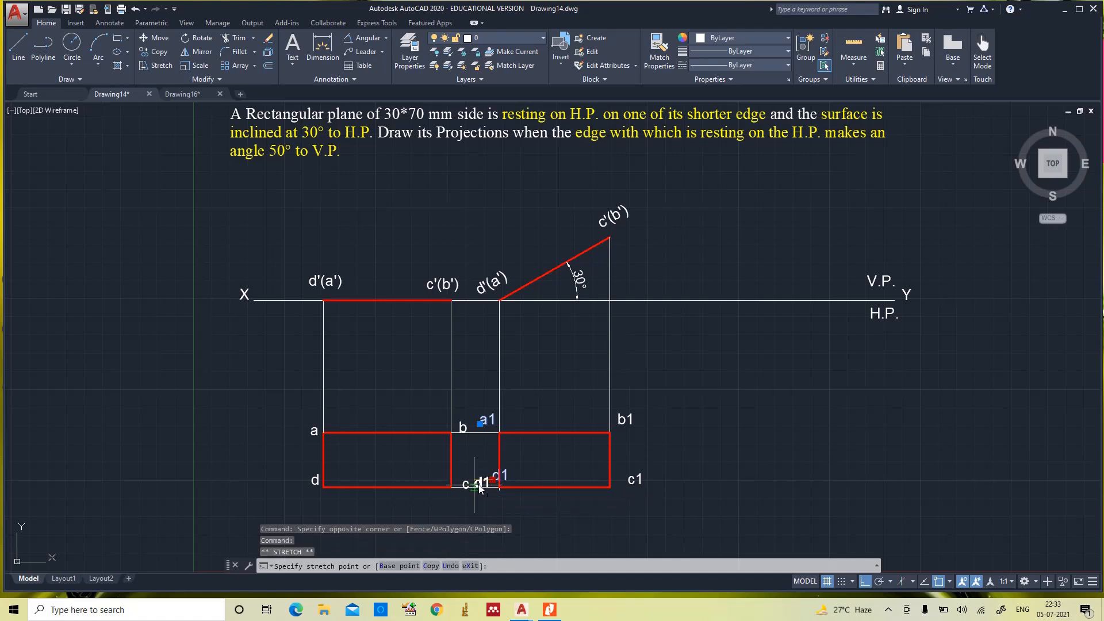
pyautogui.click(479, 486)
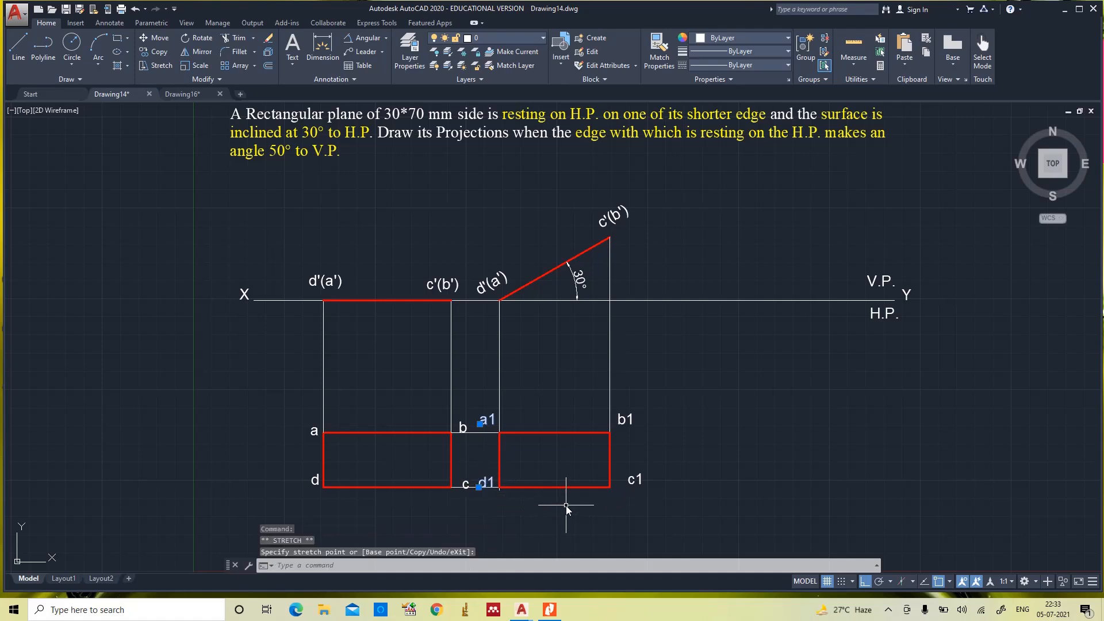
pyautogui.press('Escape')
pyautogui.press('Escape')
pyautogui.press('Escape')
# Step: Copy the second top view rectangle with its four corner labels and paste it below the XY line, beyond the original toward Y
pyautogui.write('z')
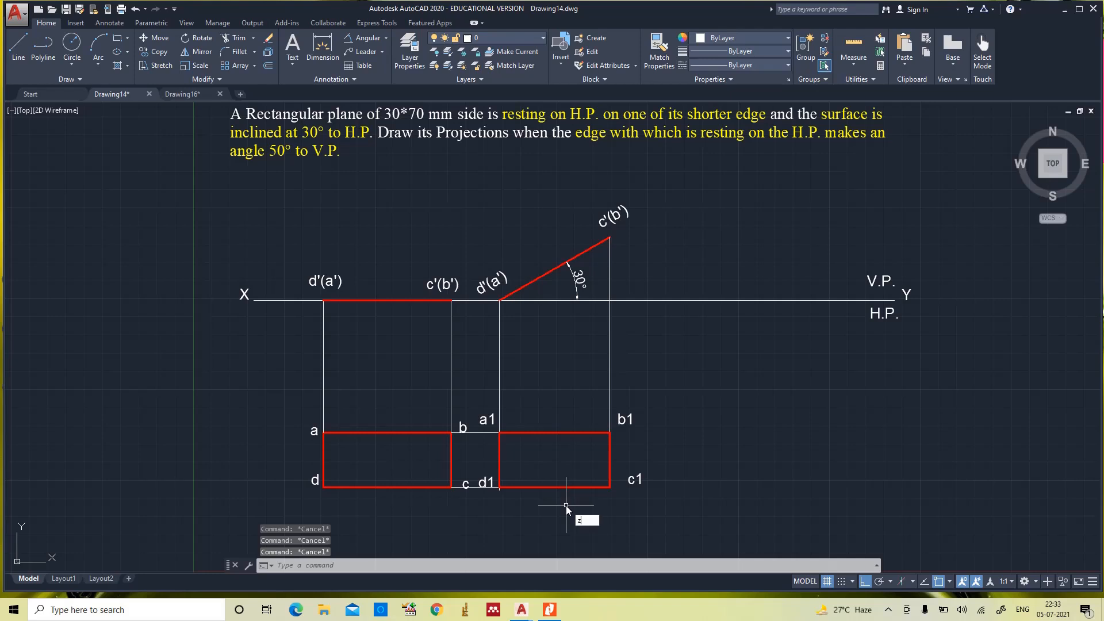
pyautogui.press('Return')
pyautogui.write('a')
pyautogui.press('Return')
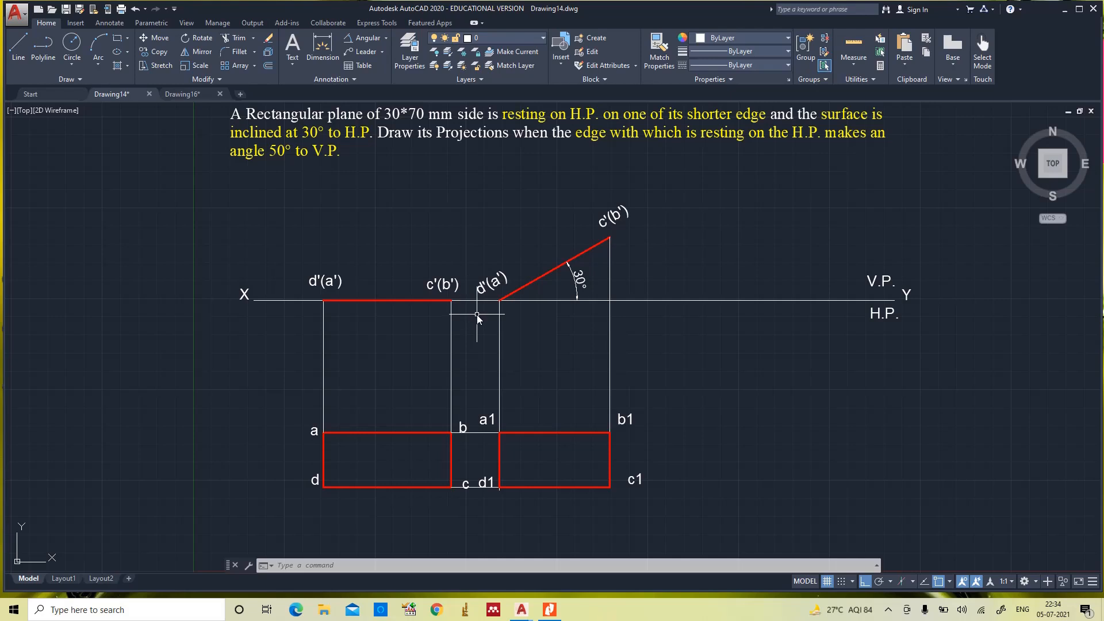
pyautogui.click(537, 432)
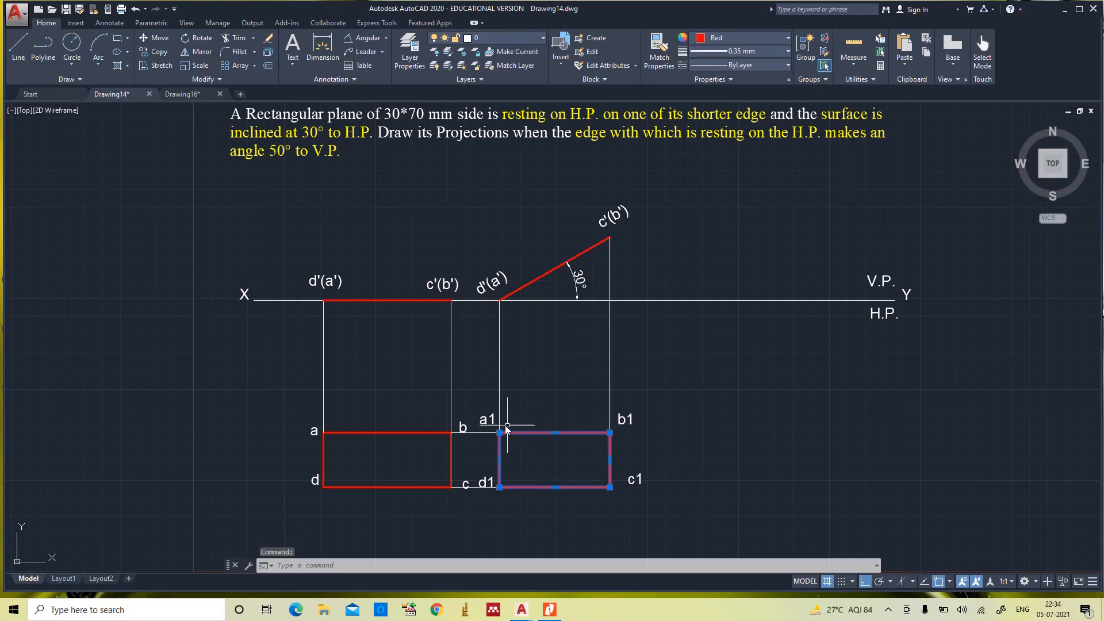
pyautogui.click(488, 420)
pyautogui.click(626, 421)
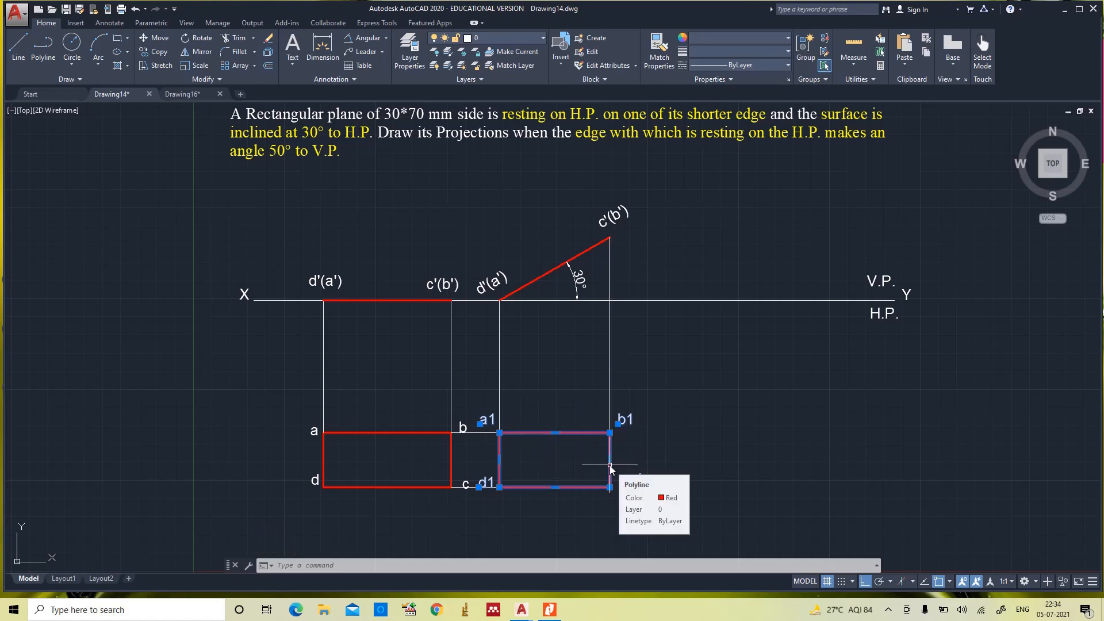
pyautogui.hotkey('ctrl', 'v')
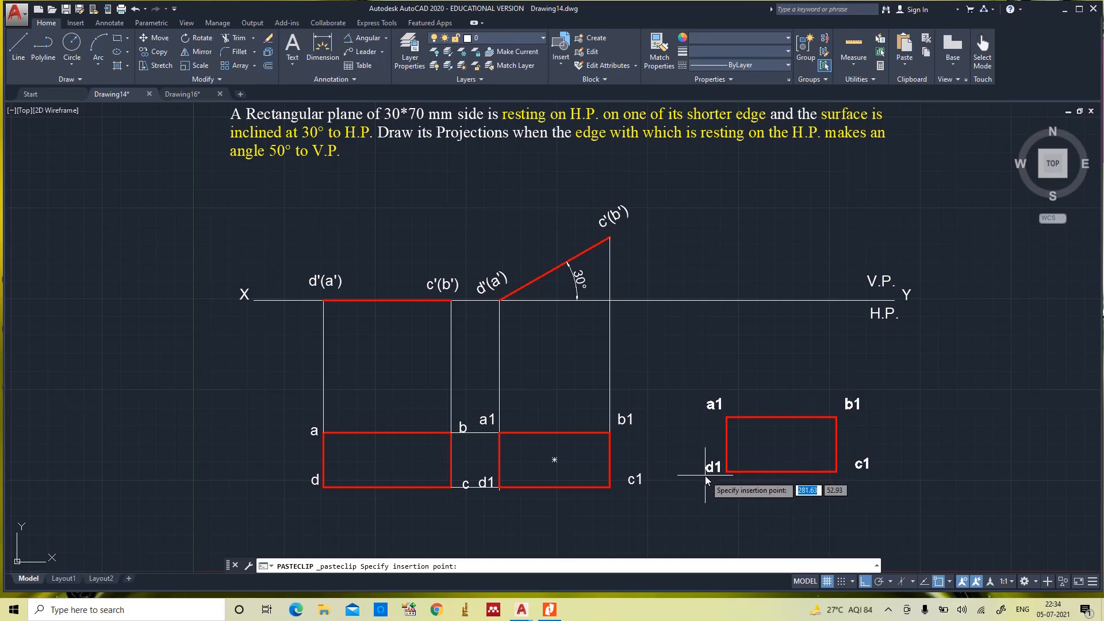
pyautogui.click(705, 473)
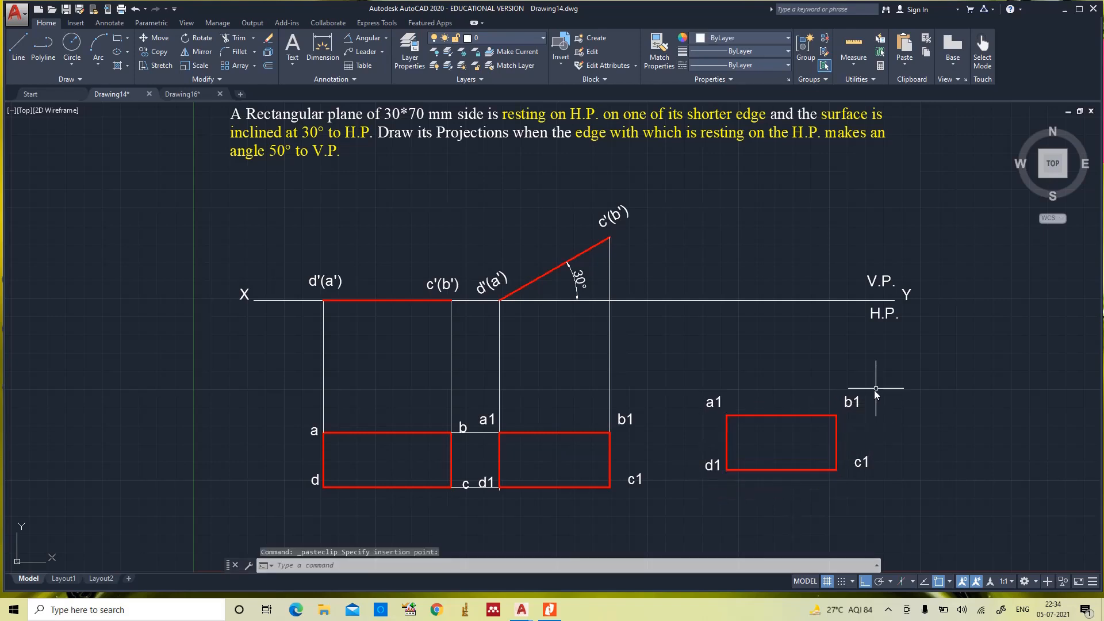
# Step: Rotate the pasted rectangle and its labels by 40° about corner a1
pyautogui.moveTo(874, 390)
pyautogui.mouseDown()
pyautogui.moveTo(757, 361)
pyautogui.moveTo(712, 454)
pyautogui.moveTo(829, 489)
pyautogui.moveTo(885, 437)
pyautogui.mouseUp()
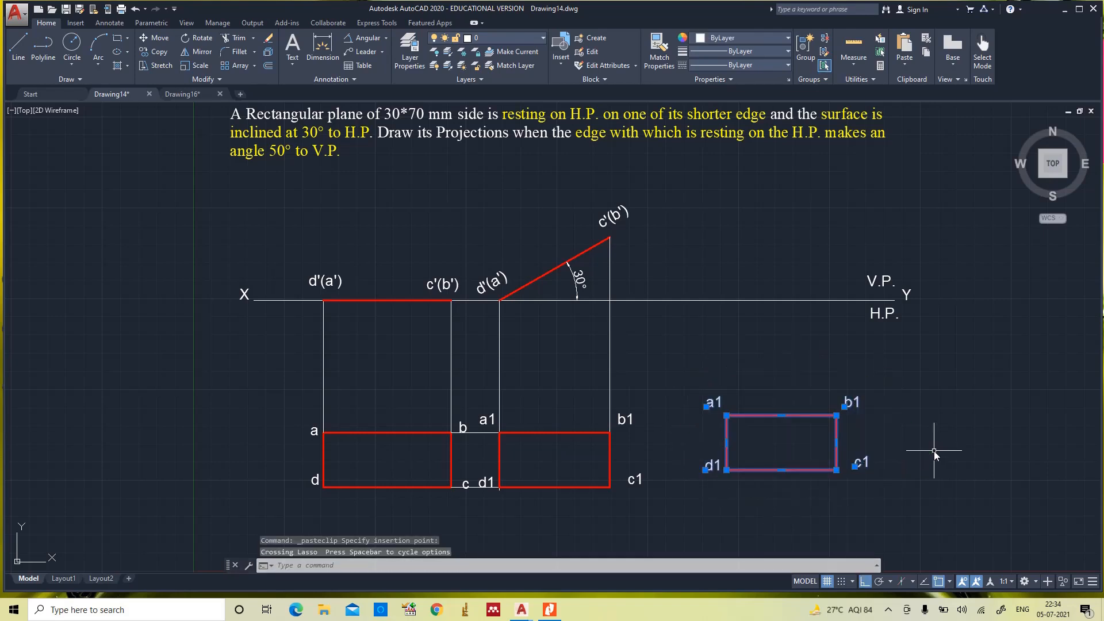
pyautogui.click(201, 37)
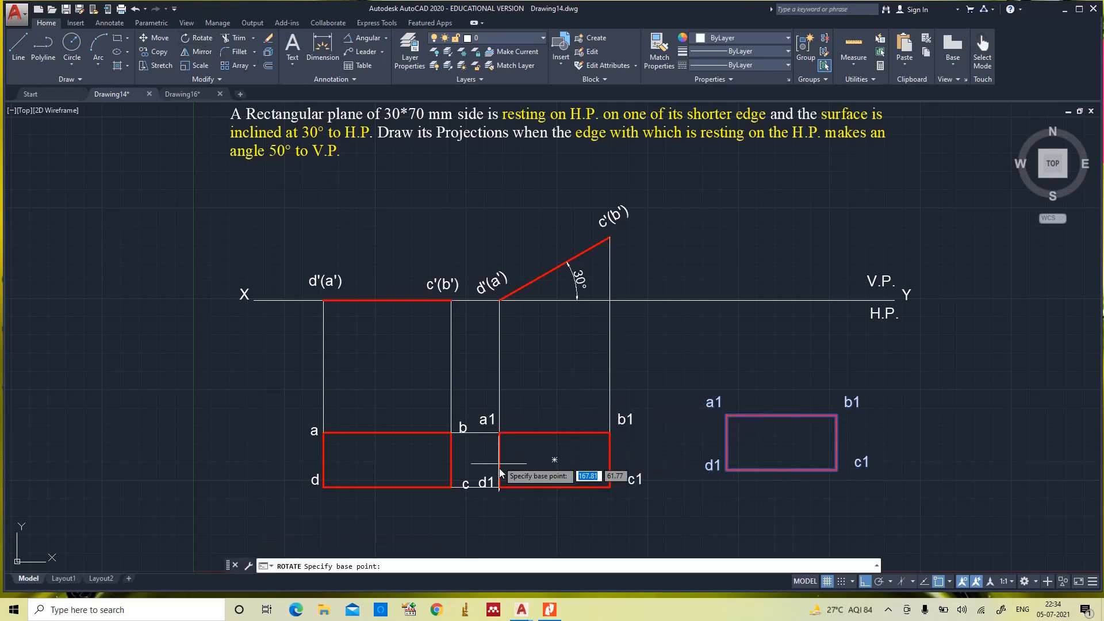
pyautogui.click(727, 415)
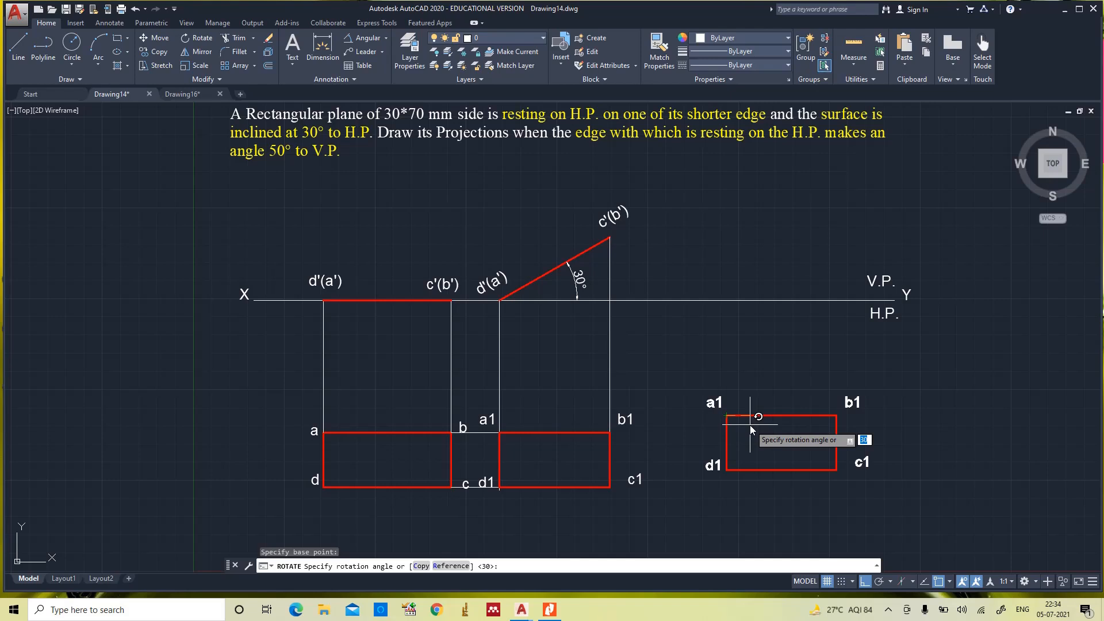
pyautogui.write('40')
pyautogui.press('Return')
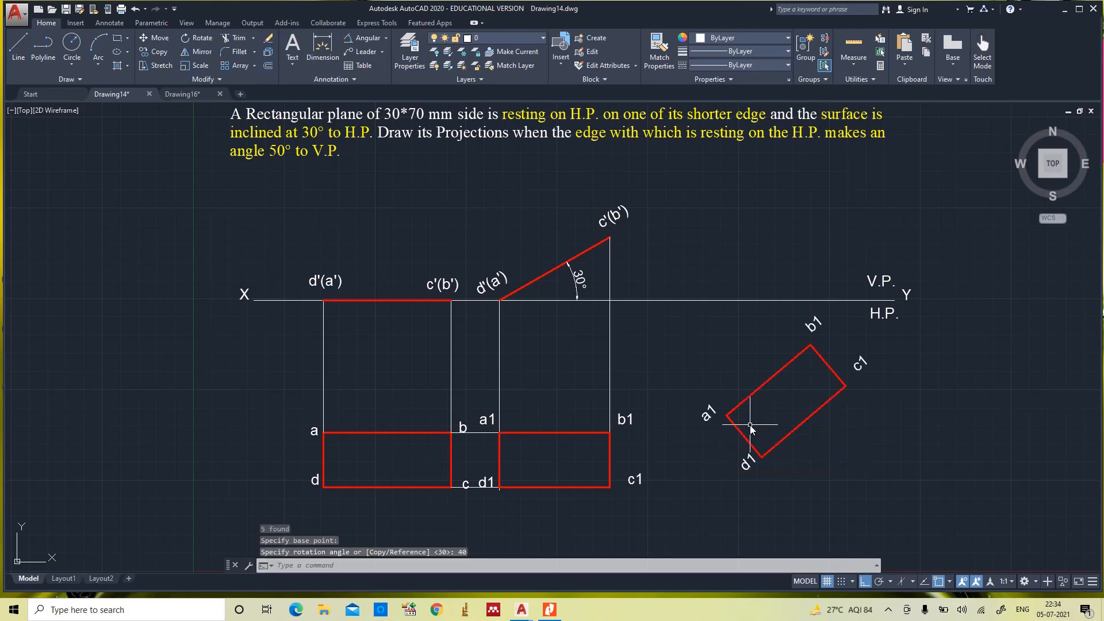
# Step: Add an angular dimension between edge a1-d1 of the rotated rectangle and the XY line
pyautogui.click(370, 37)
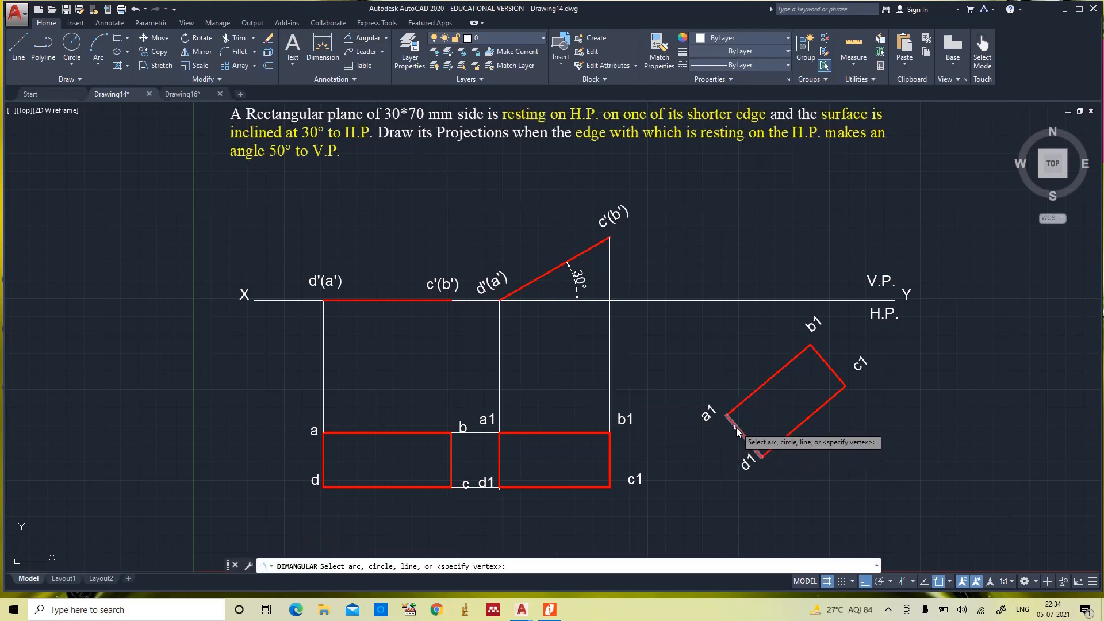
pyautogui.click(736, 431)
pyautogui.click(698, 301)
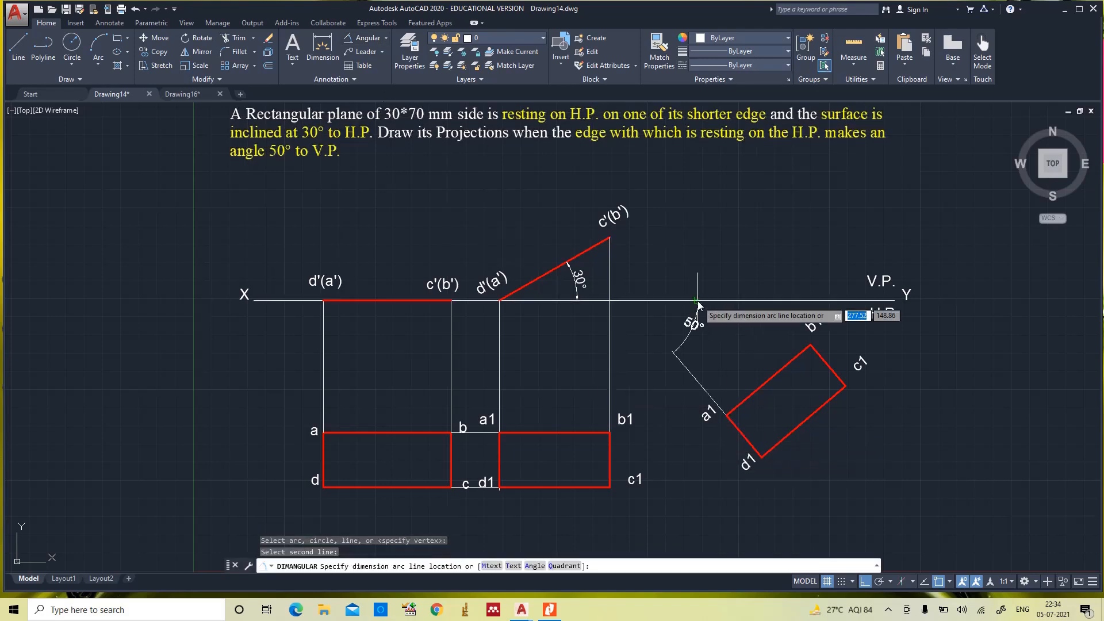
pyautogui.click(699, 343)
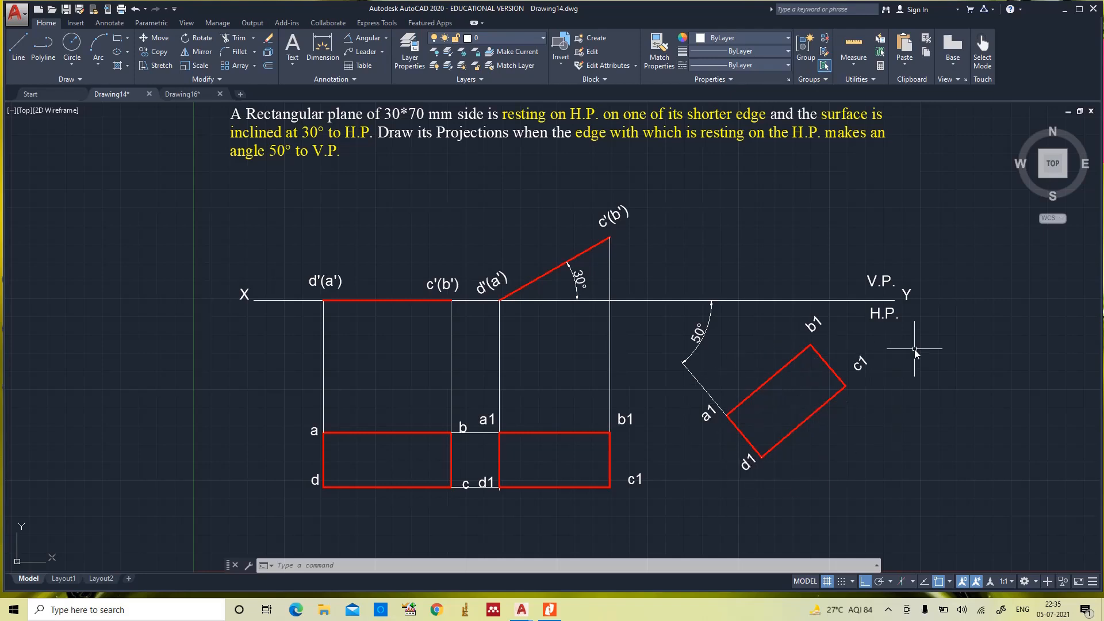
# Step: Draw vertical projectors from corners a1 and d1 of the rotated rectangle up past the XY line
pyautogui.press('l')
pyautogui.press('Return')
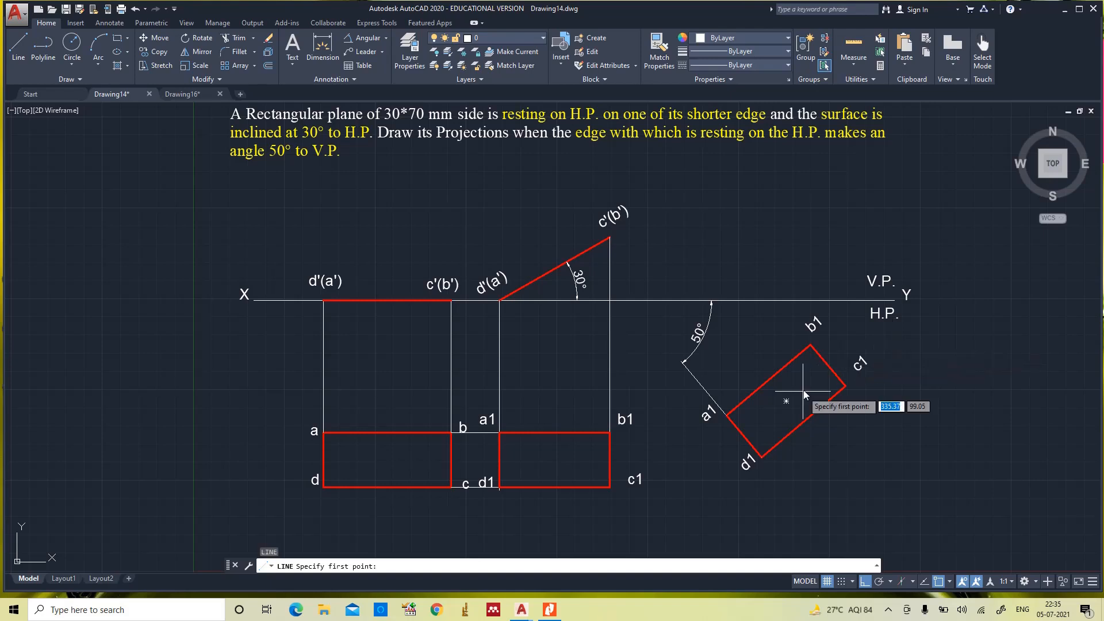
pyautogui.click(726, 414)
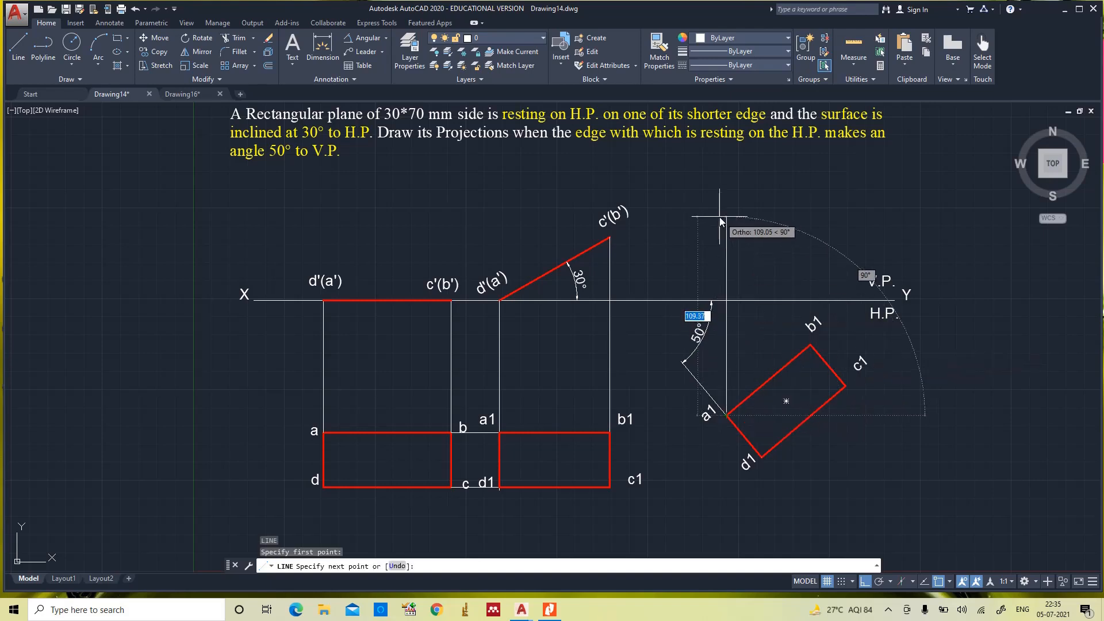
pyautogui.click(723, 218)
pyautogui.press('Return')
pyautogui.press('Return')
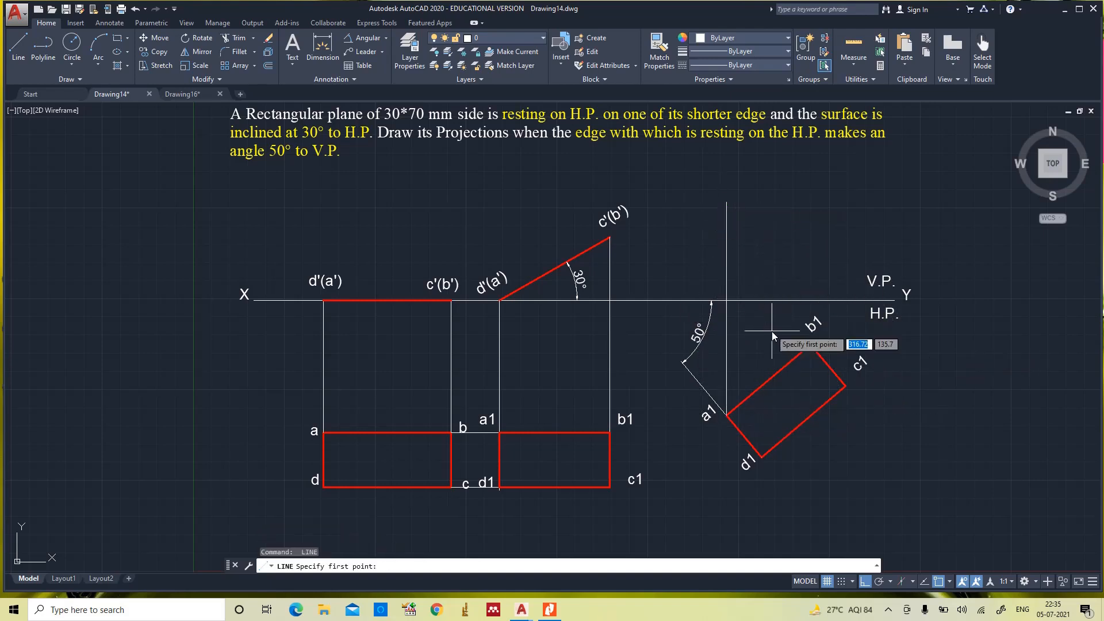
pyautogui.press('Return')
pyautogui.press('Escape')
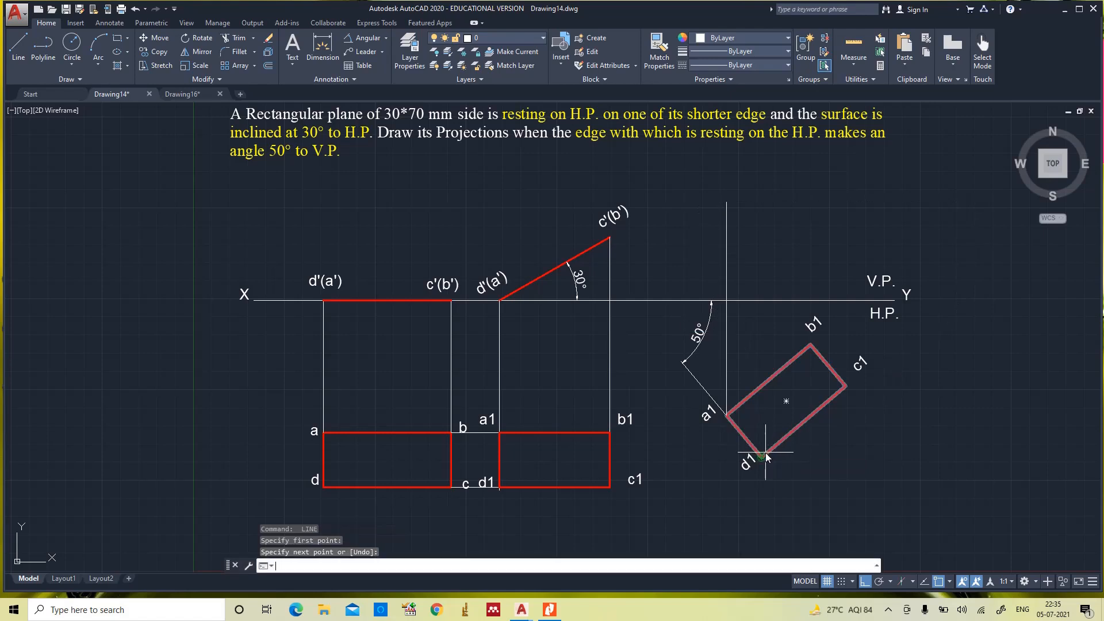
pyautogui.press('Return')
pyautogui.click(762, 457)
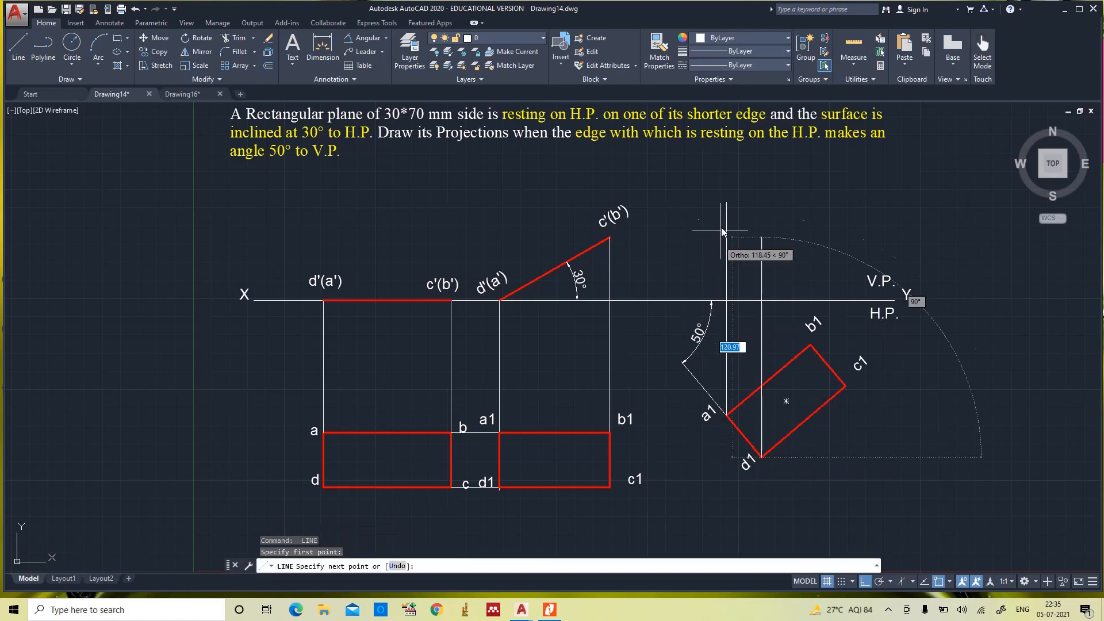
pyautogui.click(762, 192)
pyautogui.press('Return')
# Step: Draw vertical projectors from corners b1 and c1 of the rotated rectangle up past the XY line
pyautogui.press('Return')
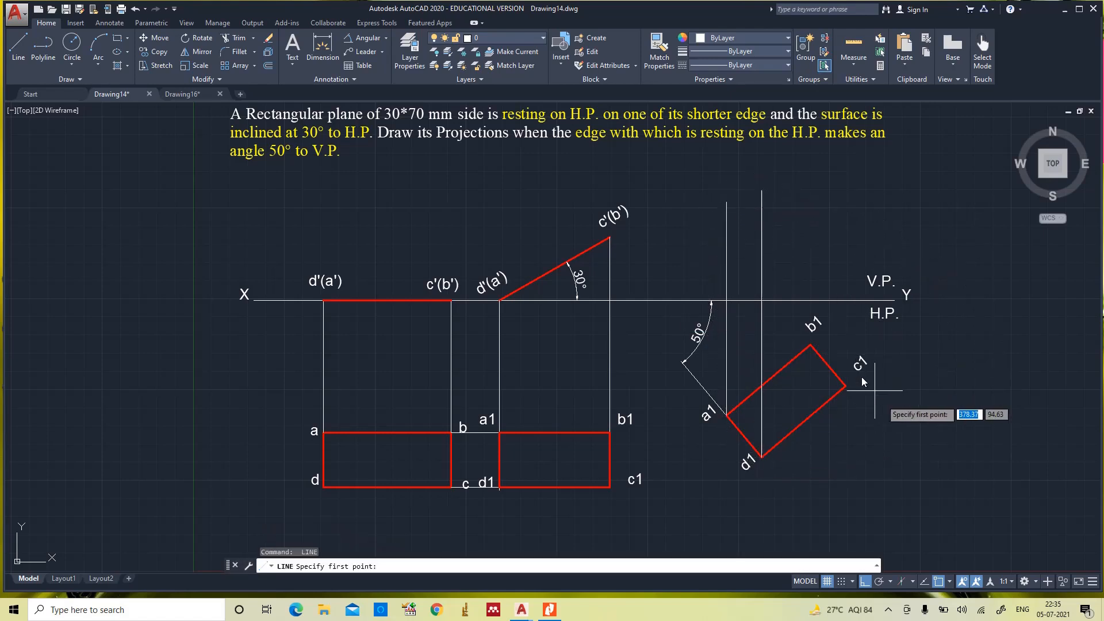
pyautogui.click(811, 345)
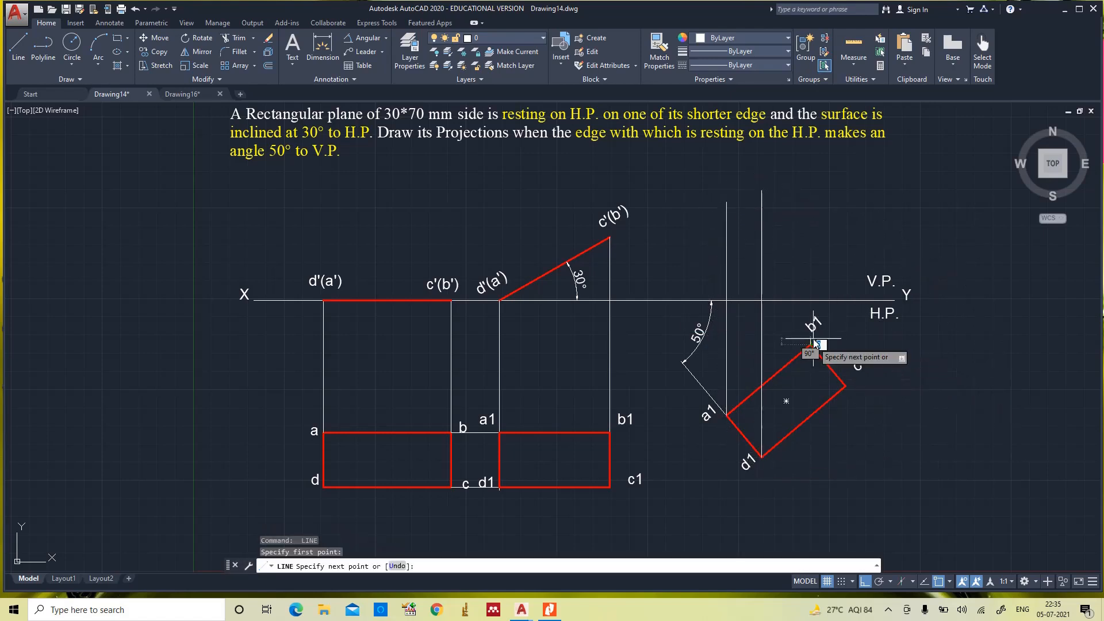
pyautogui.click(785, 185)
pyautogui.press('Return')
pyautogui.press('Return')
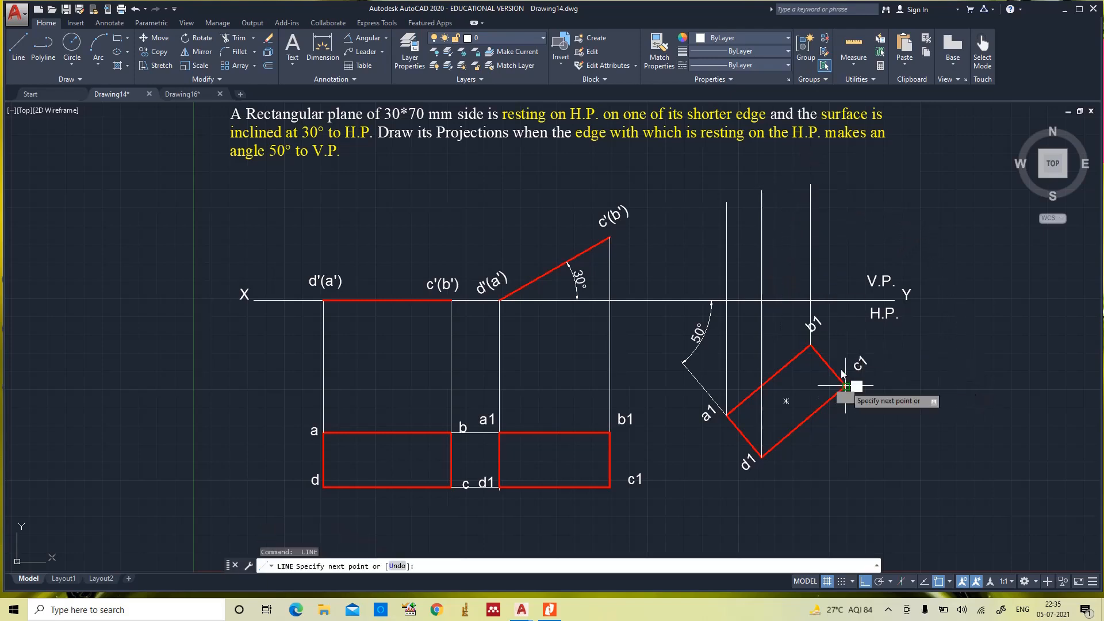
pyautogui.click(846, 385)
pyautogui.click(832, 177)
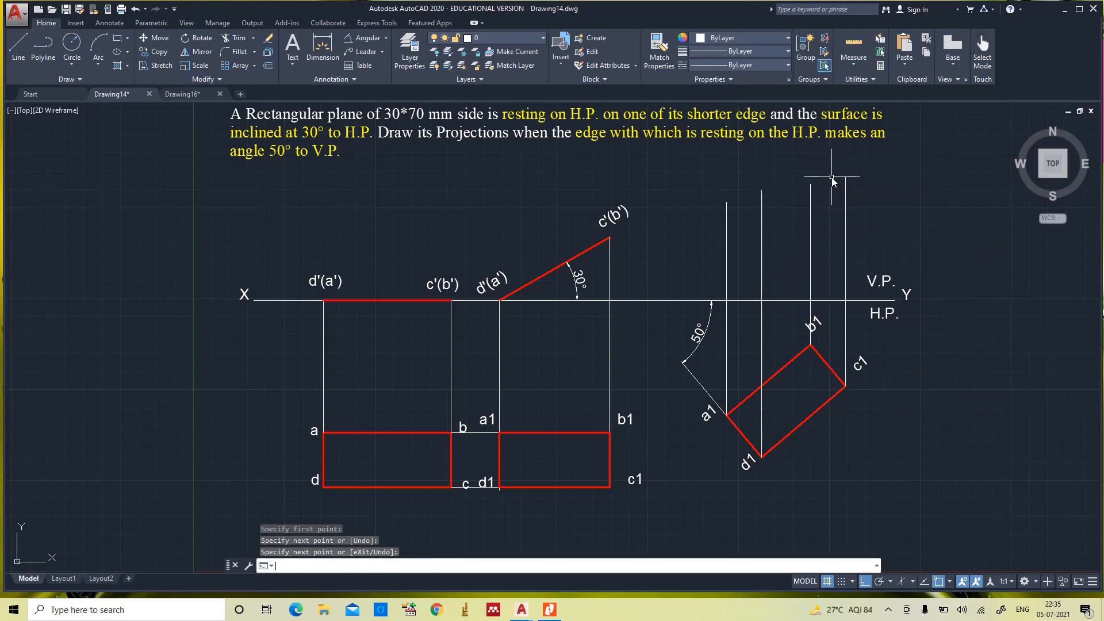
# Step: Draw a horizontal projector from point c'(b') of the inclined front view across all four vertical projectors
pyautogui.press('Return')
pyautogui.press('Return')
pyautogui.click(610, 237)
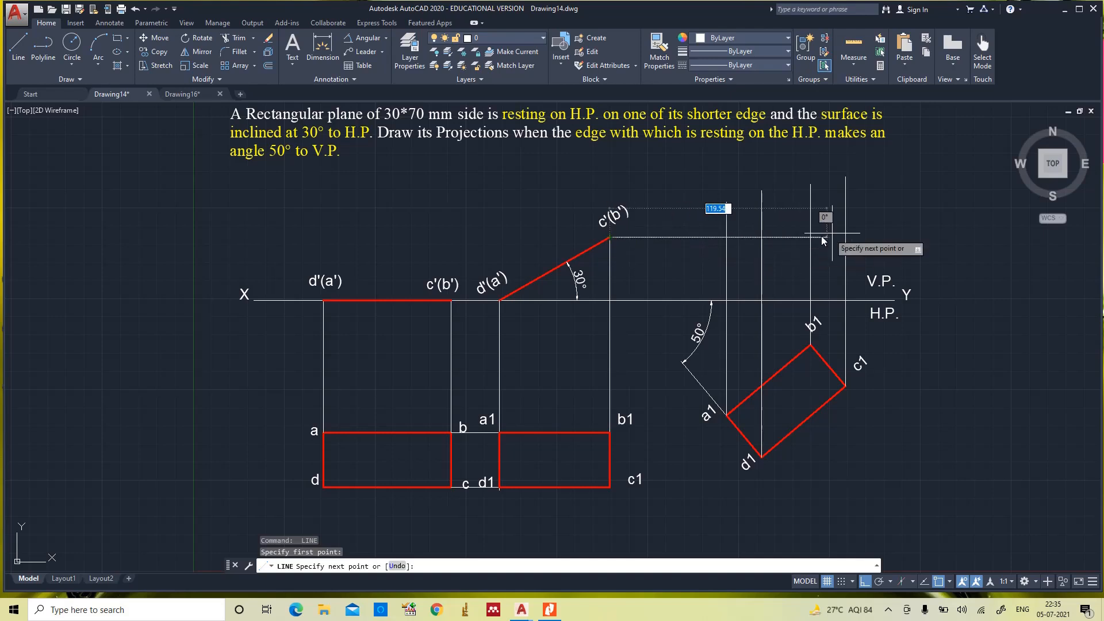
pyautogui.click(852, 229)
pyautogui.press('Return')
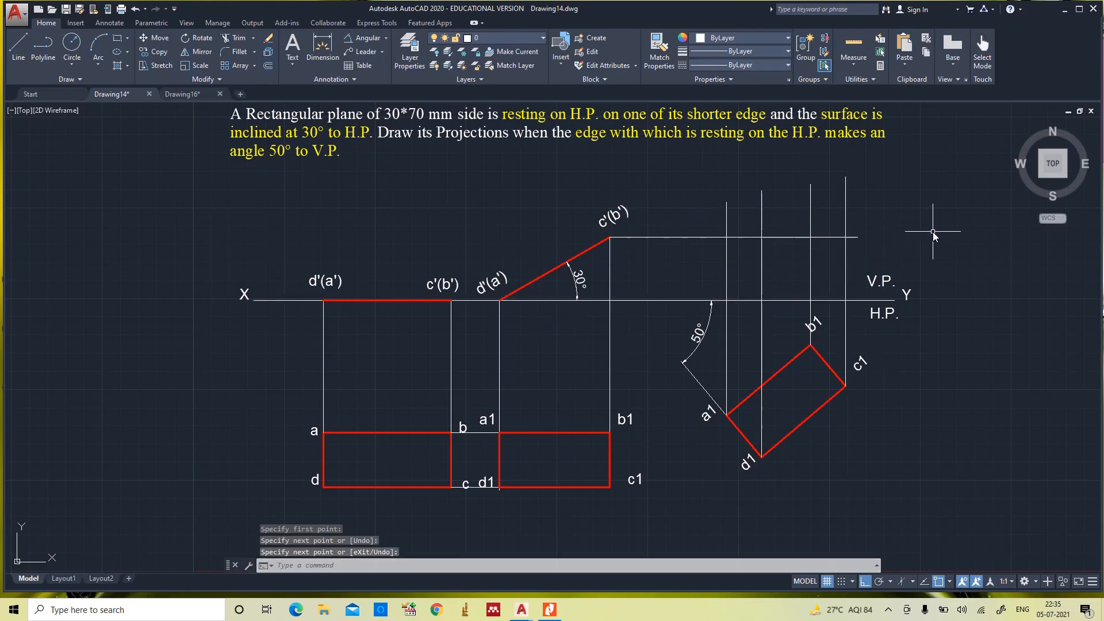
pyautogui.press('Escape')
# Step: Label the final front view points a1', b1', c1' and d1' with single-line text of height 6 and rotation 0
pyautogui.write('text')
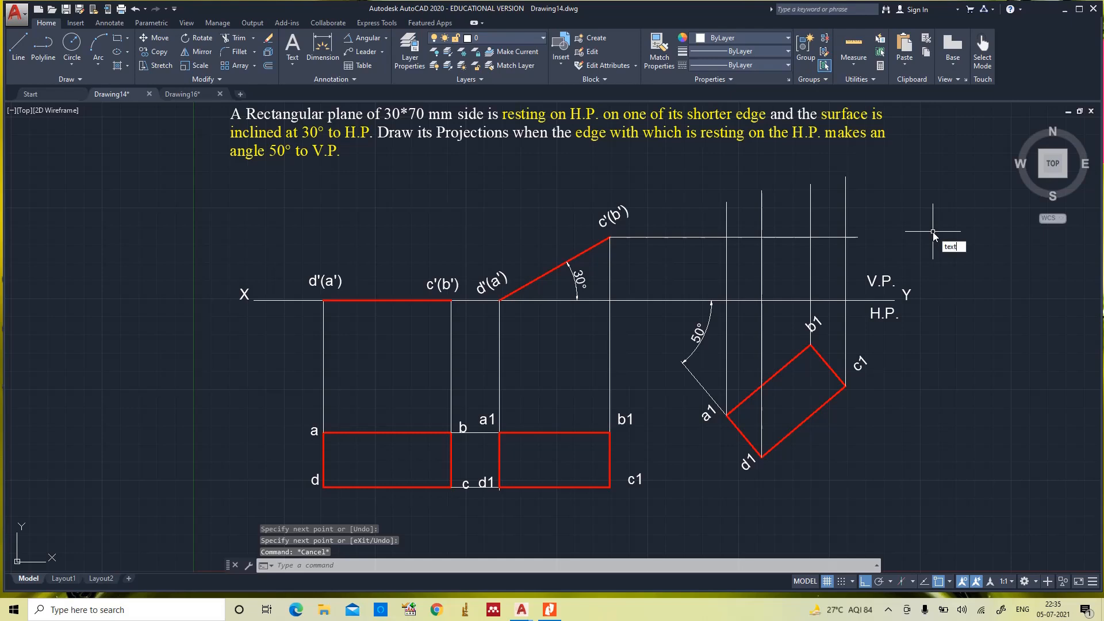
pyautogui.press('Return')
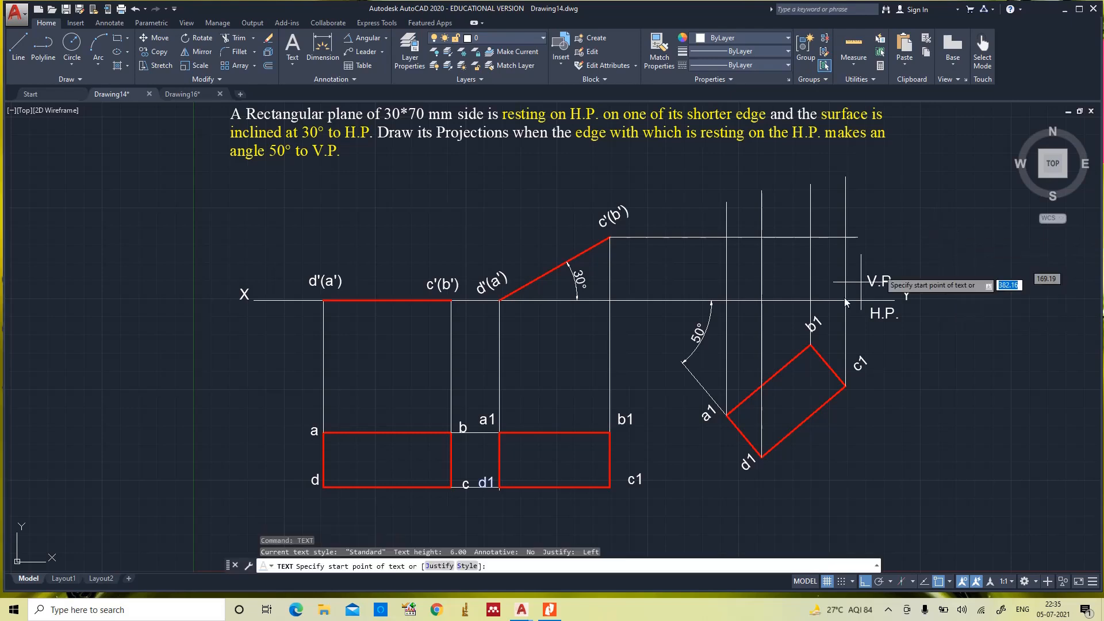
pyautogui.click(699, 284)
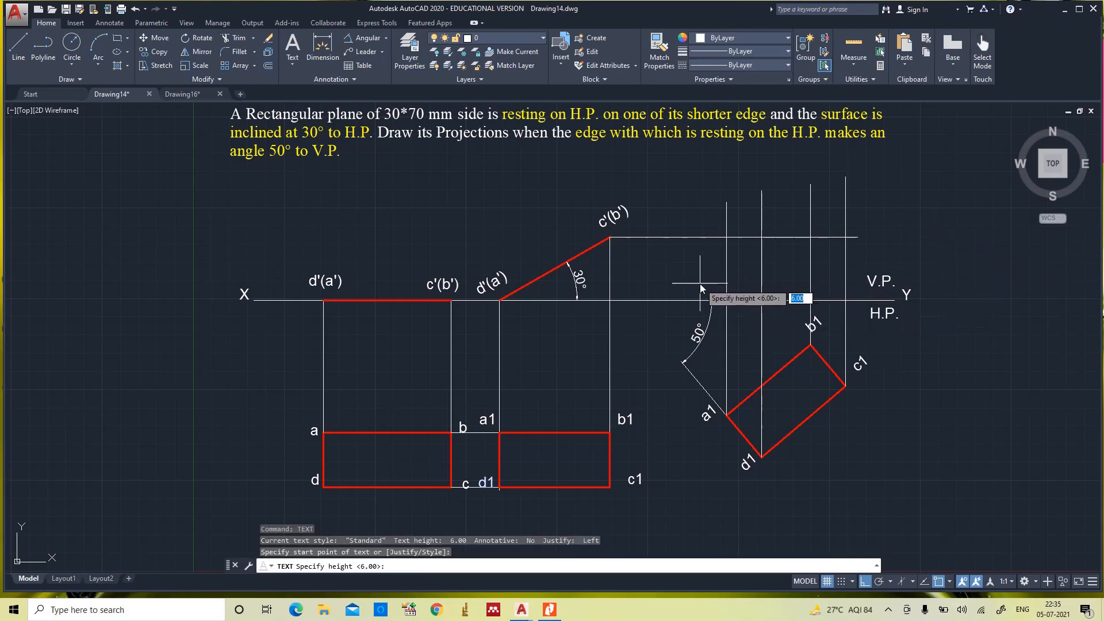
pyautogui.press('Return')
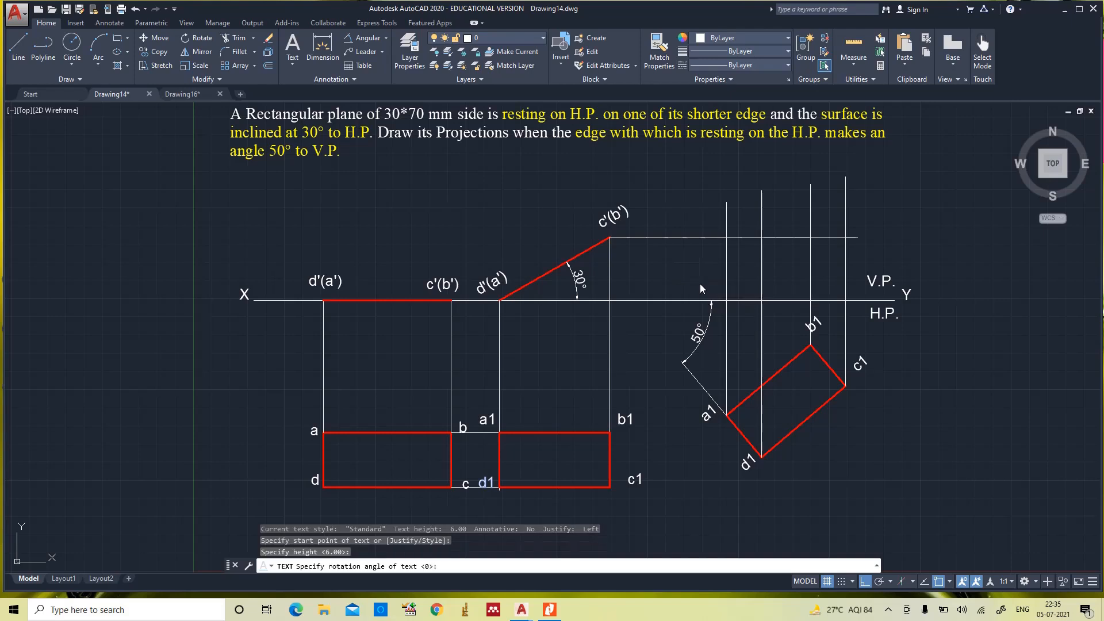
pyautogui.press('Return')
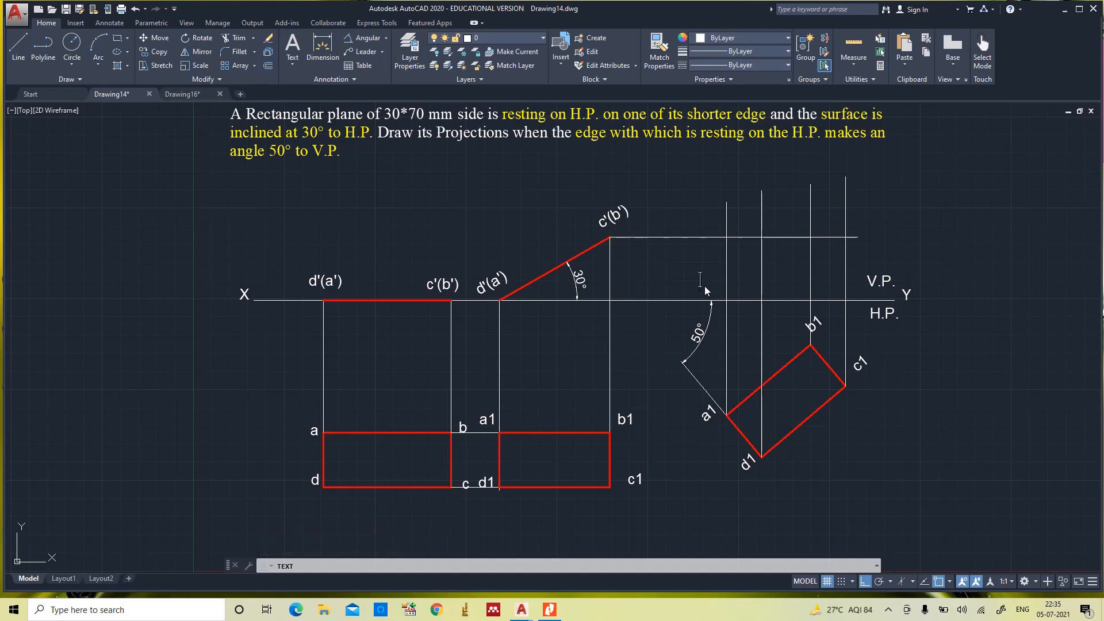
pyautogui.write("a1'")
pyautogui.write('b1')
pyautogui.click(777, 292)
pyautogui.write('d1')
pyautogui.press('Return')
pyautogui.press('Return')
# Step: Draw the final front view as a closed polyline through the projector intersections a1', b1', c1' and d1'
pyautogui.write('pl')
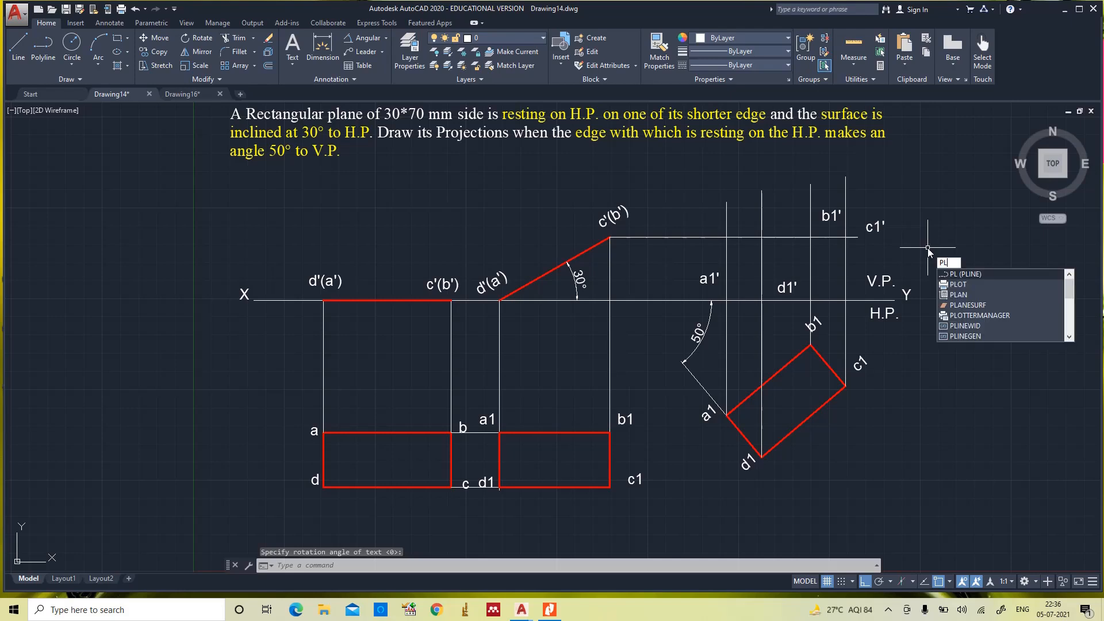
pyautogui.press('Return')
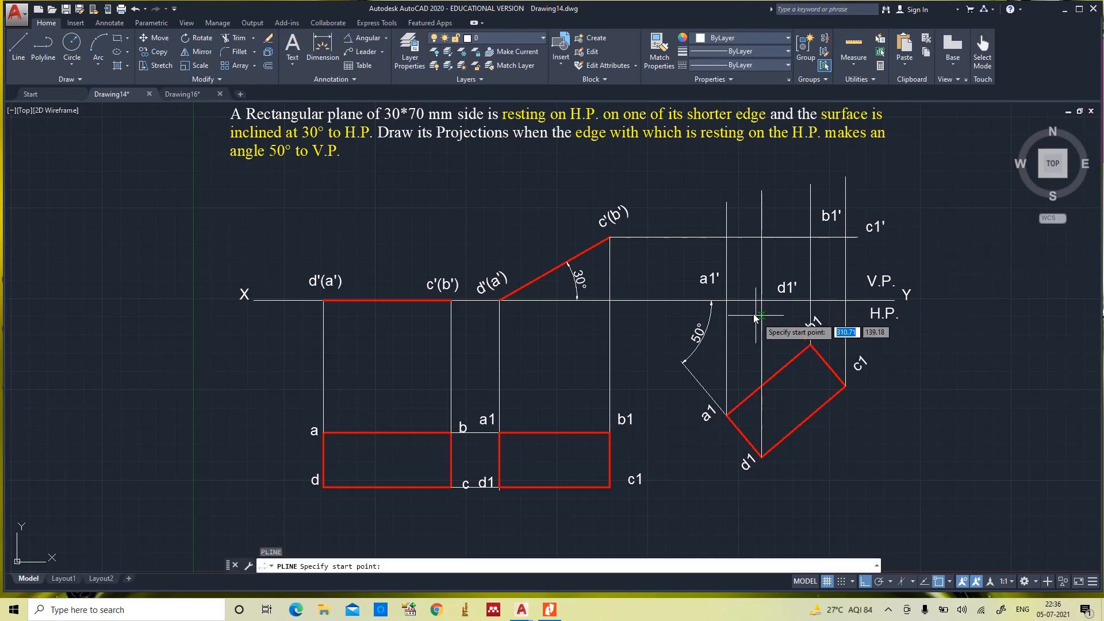
pyautogui.click(726, 300)
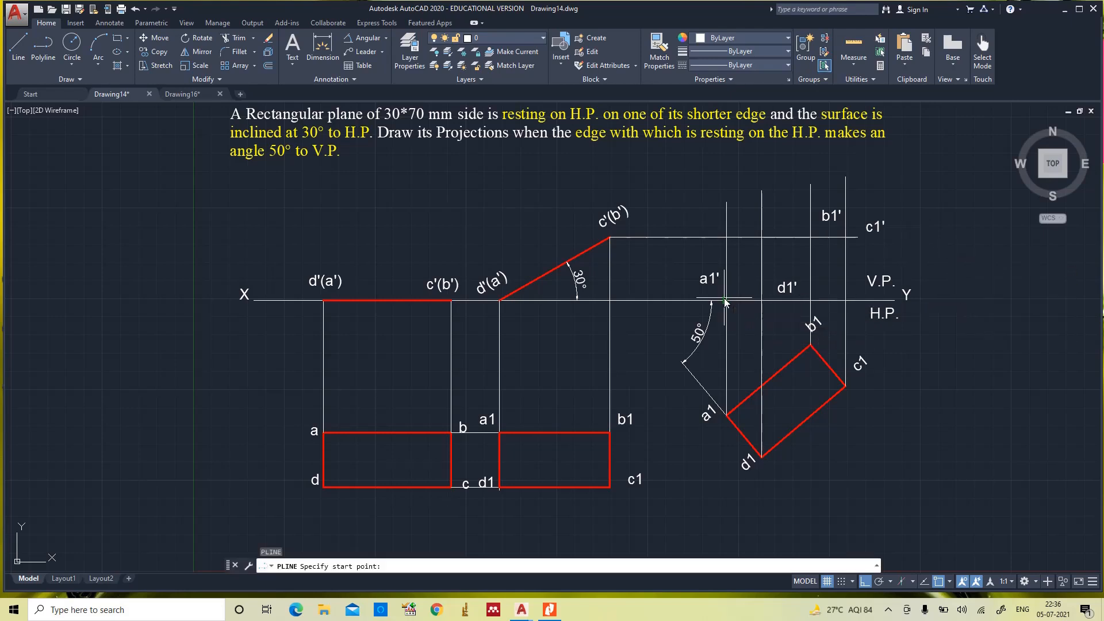
pyautogui.click(809, 240)
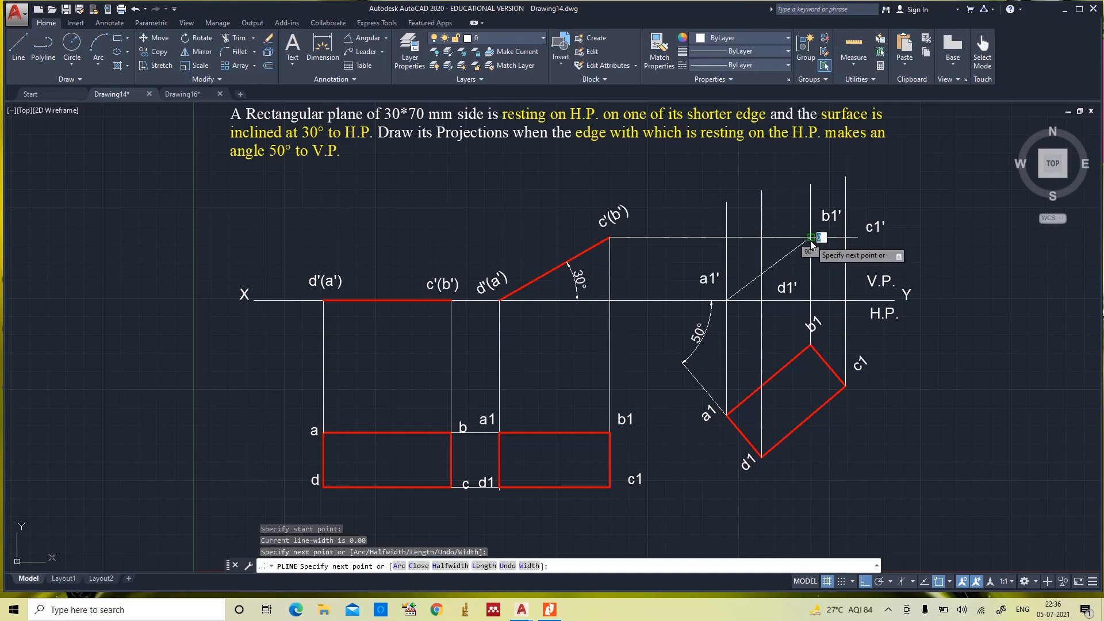
pyautogui.click(847, 239)
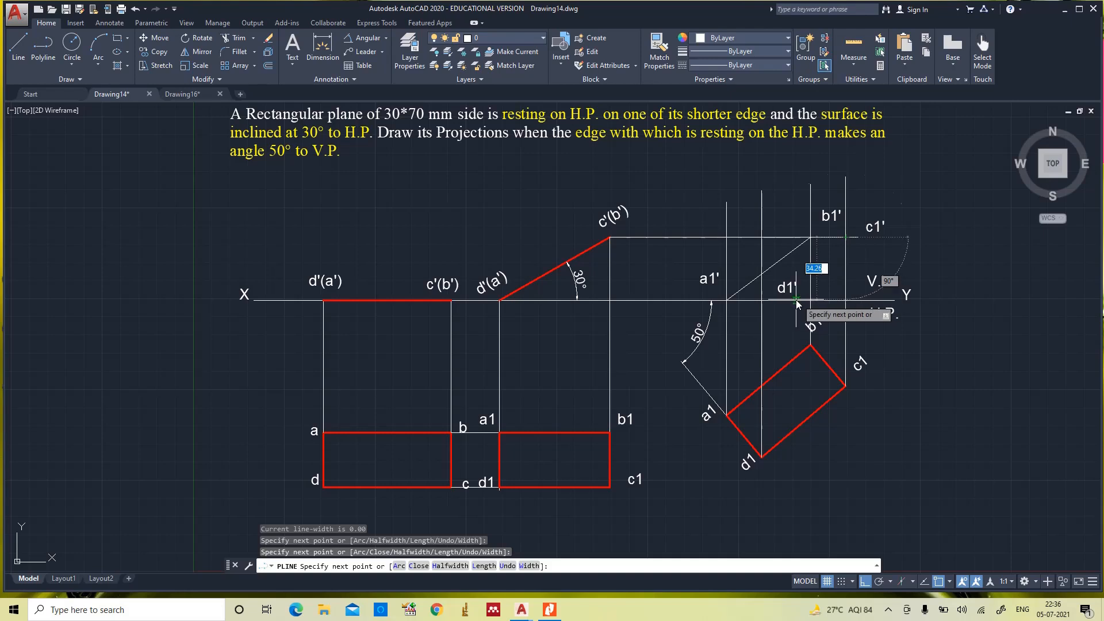
pyautogui.click(761, 300)
pyautogui.click(728, 302)
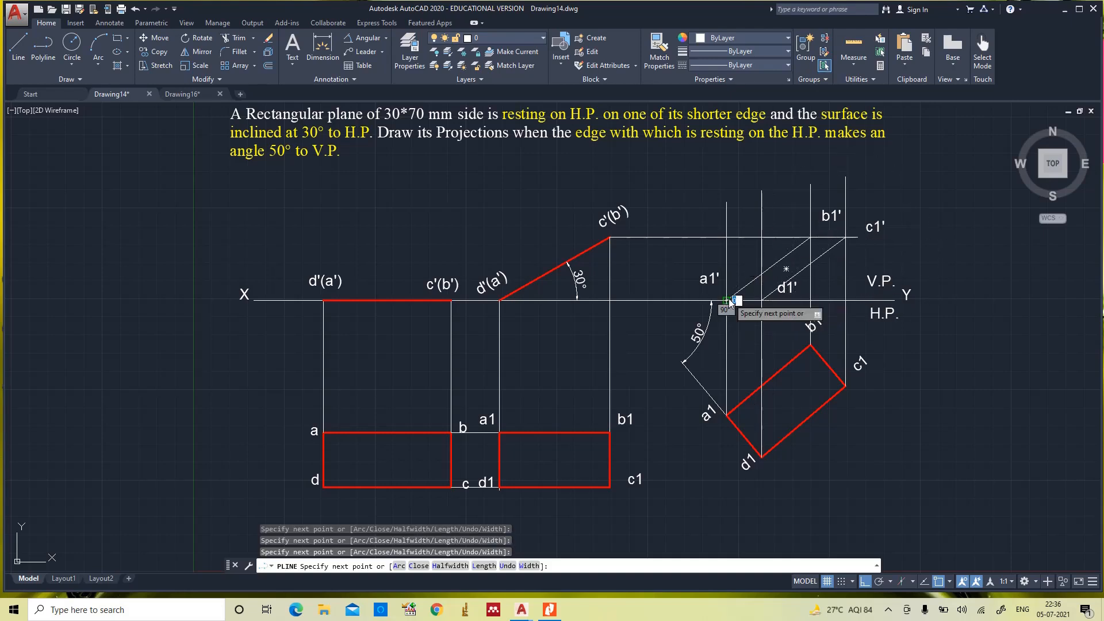
pyautogui.press('Escape')
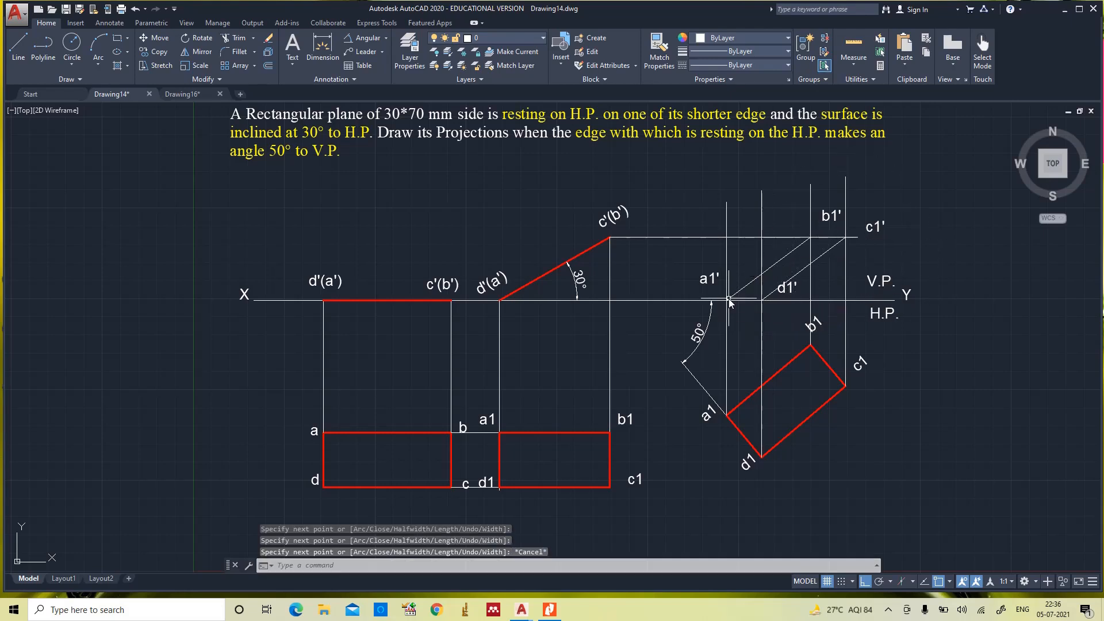
# Step: Set the front view polyline's colour to Red and its lineweight to 0.35 mm
pyautogui.click(824, 253)
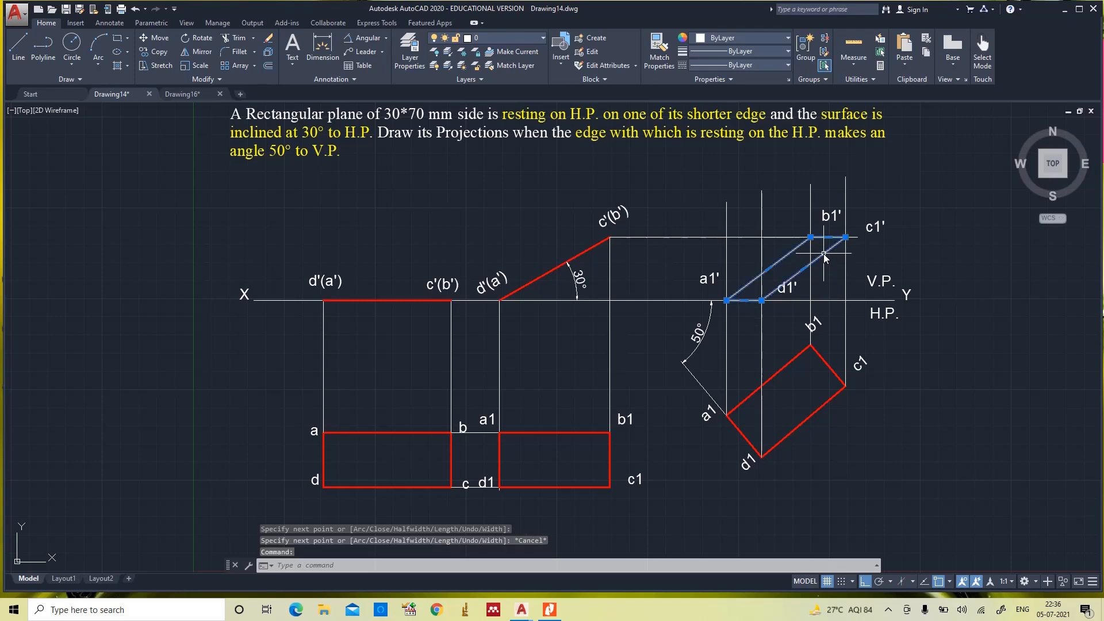
pyautogui.click(706, 38)
pyautogui.click(698, 155)
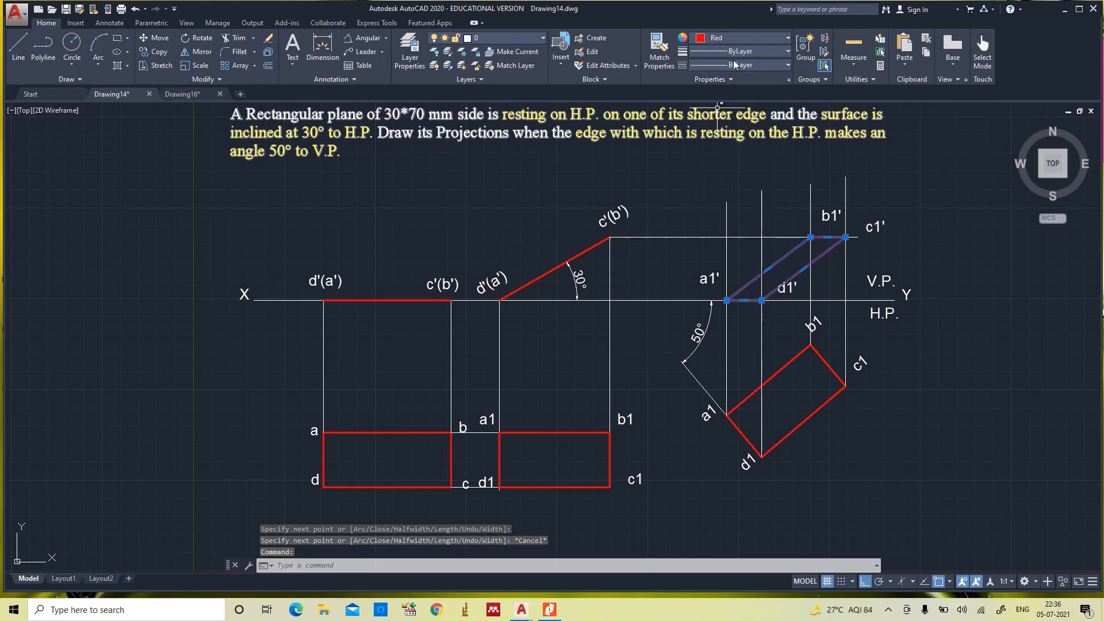
pyautogui.click(733, 51)
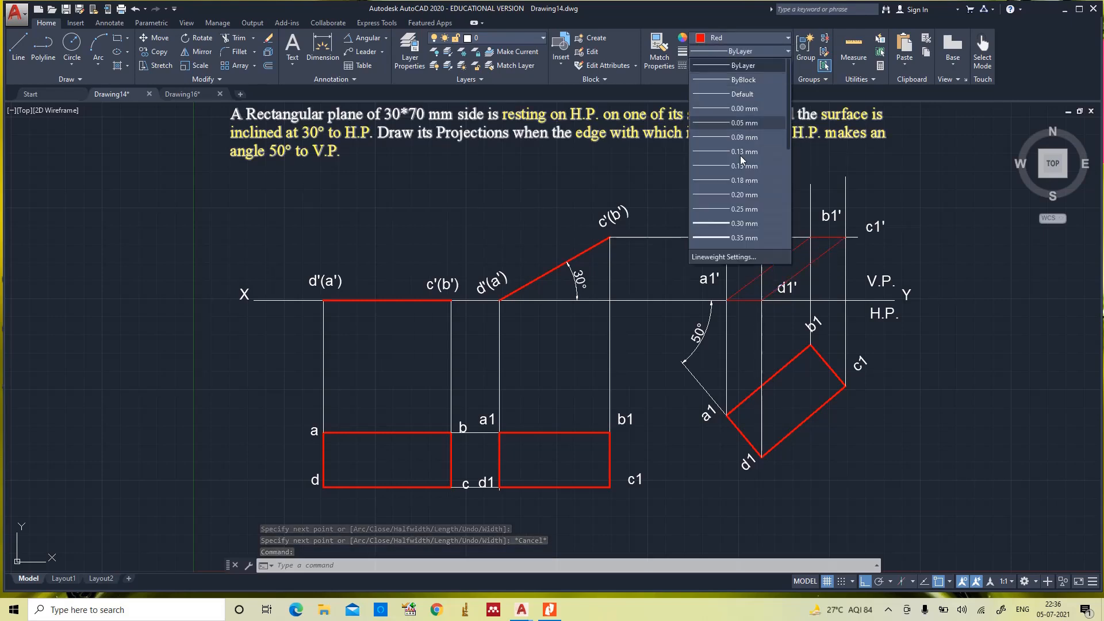
pyautogui.click(745, 236)
pyautogui.press('Escape')
pyautogui.press('Escape')
pyautogui.press('Escape')
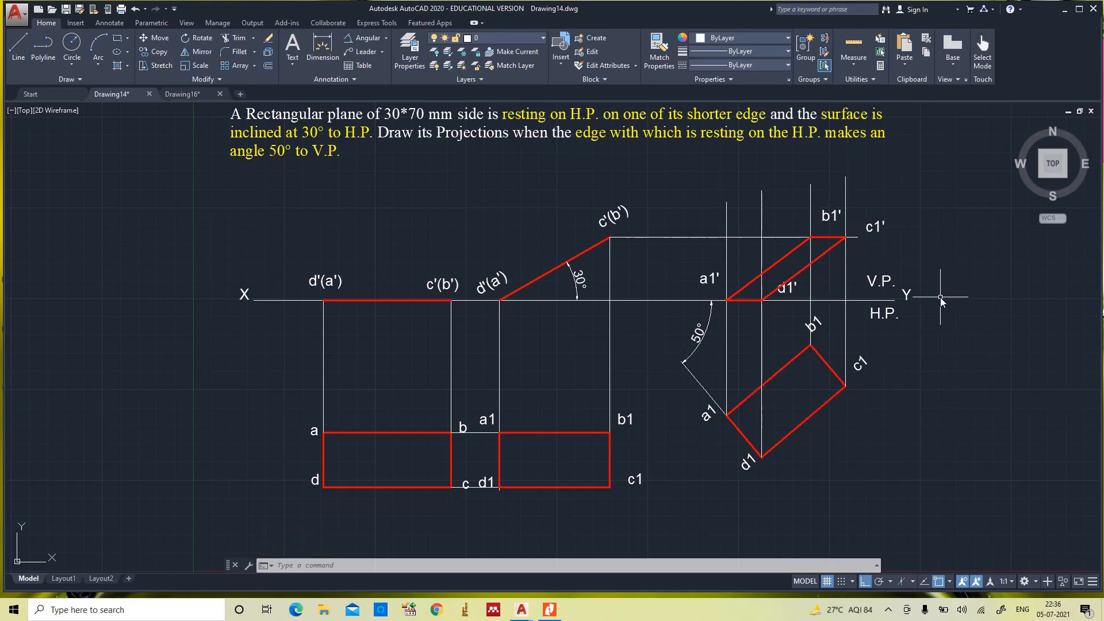
# Step: Trim the vertical projectors above the horizontal projector and the horizontal projector's excess beyond c1'
pyautogui.write('tr')
pyautogui.press('Return')
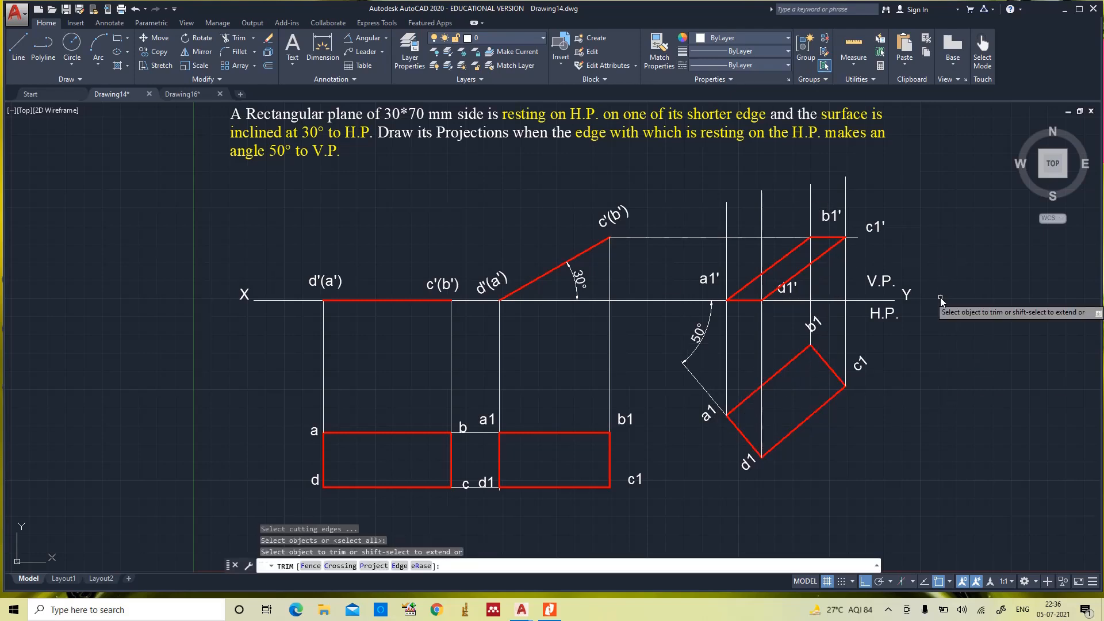
pyautogui.click(867, 181)
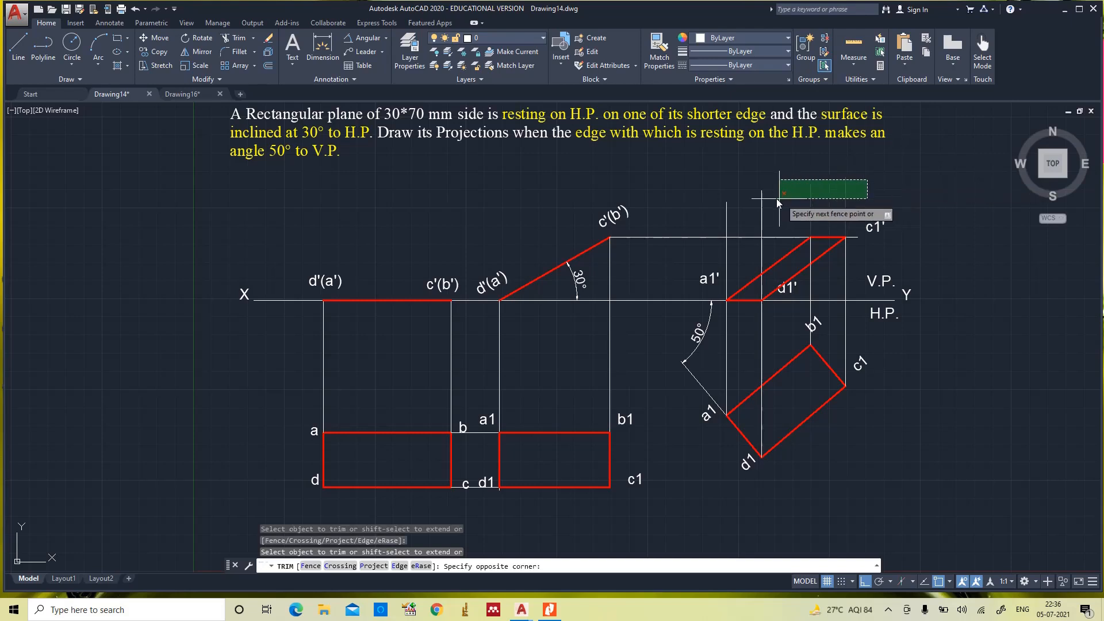
pyautogui.click(718, 201)
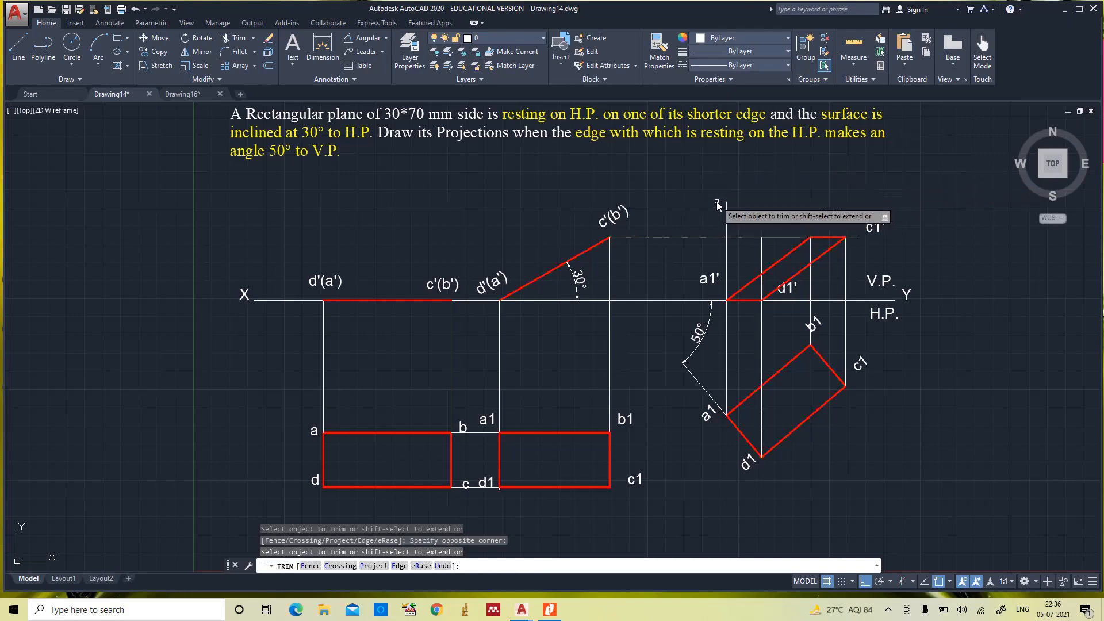
pyautogui.click(854, 236)
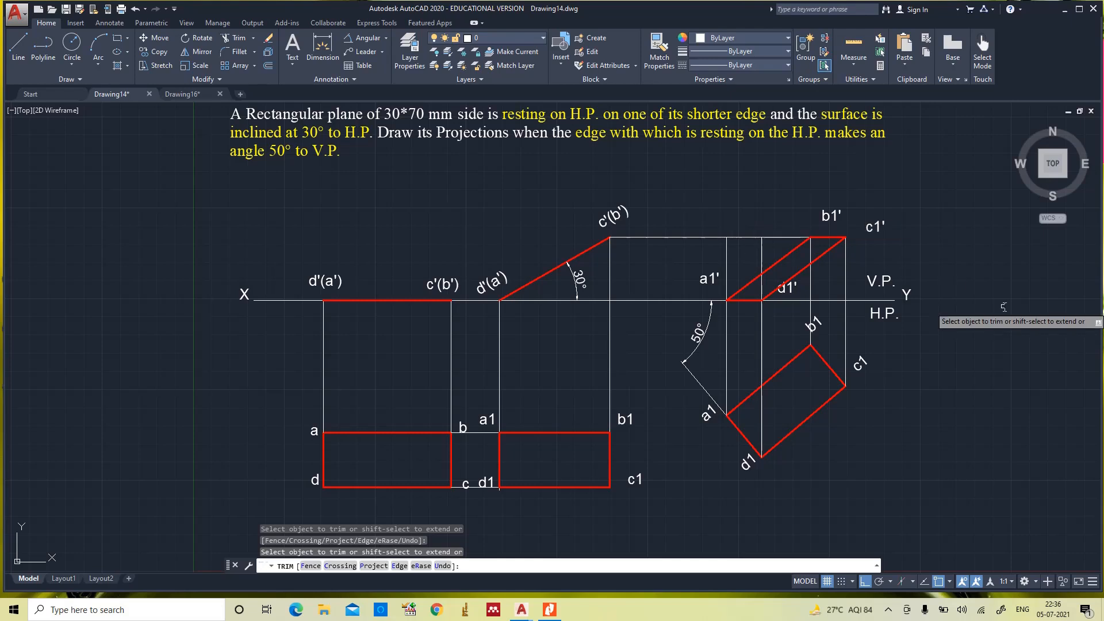
pyautogui.press('Escape')
pyautogui.write('z')
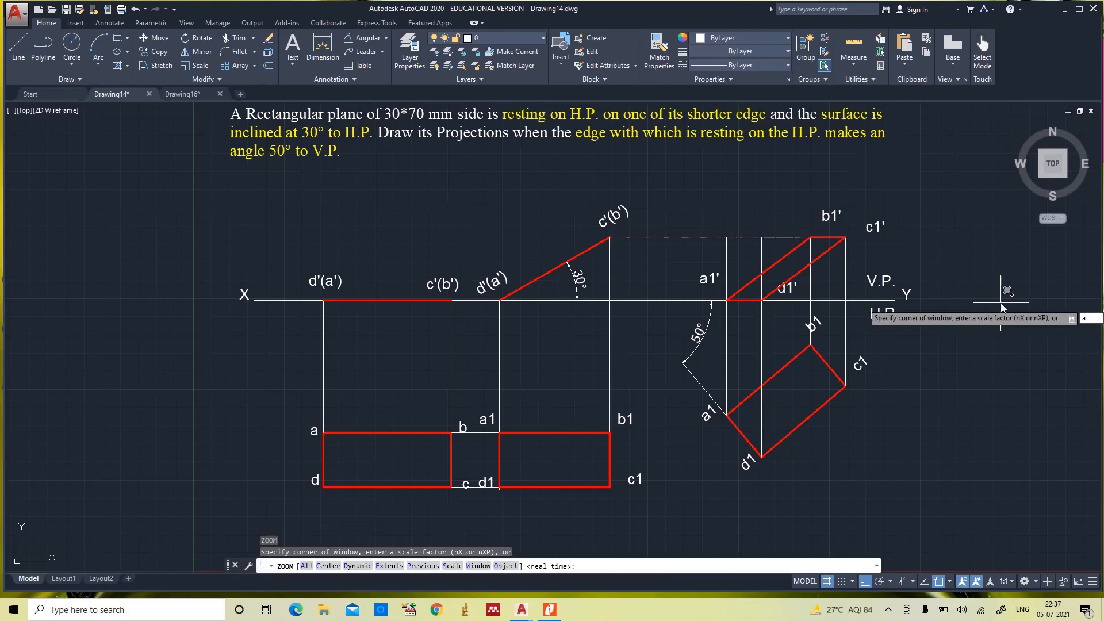
pyautogui.press('Return')
pyautogui.write('a')
pyautogui.press('Return')
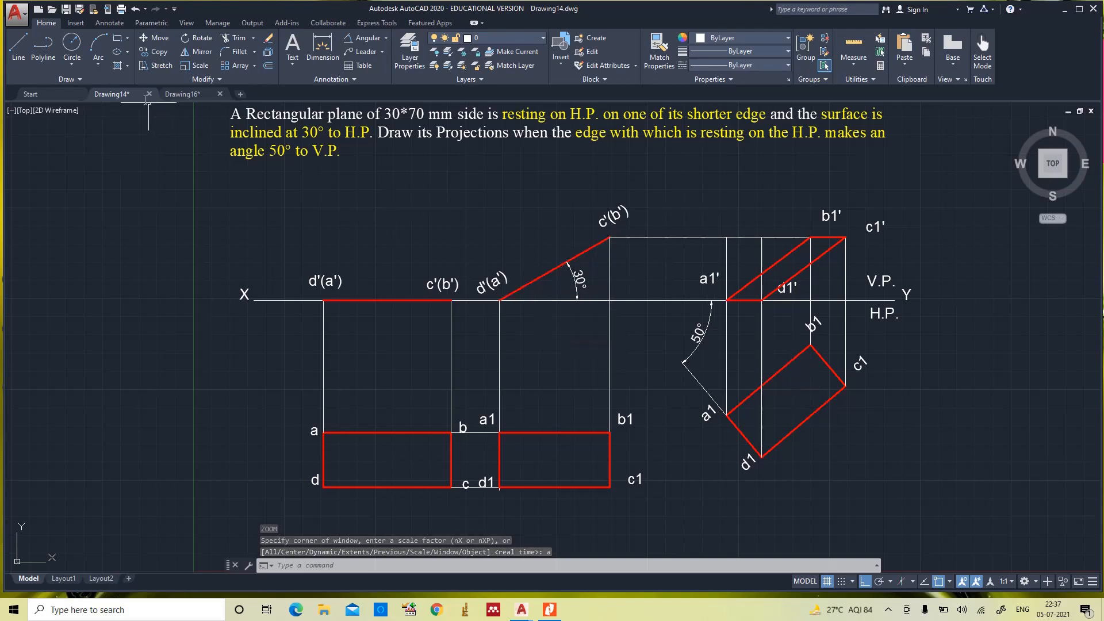
# Step: Fill the three top-view rectangles and the final front-view parallelogram with a solid hatch in Yellow
pyautogui.moveTo(145, 98)
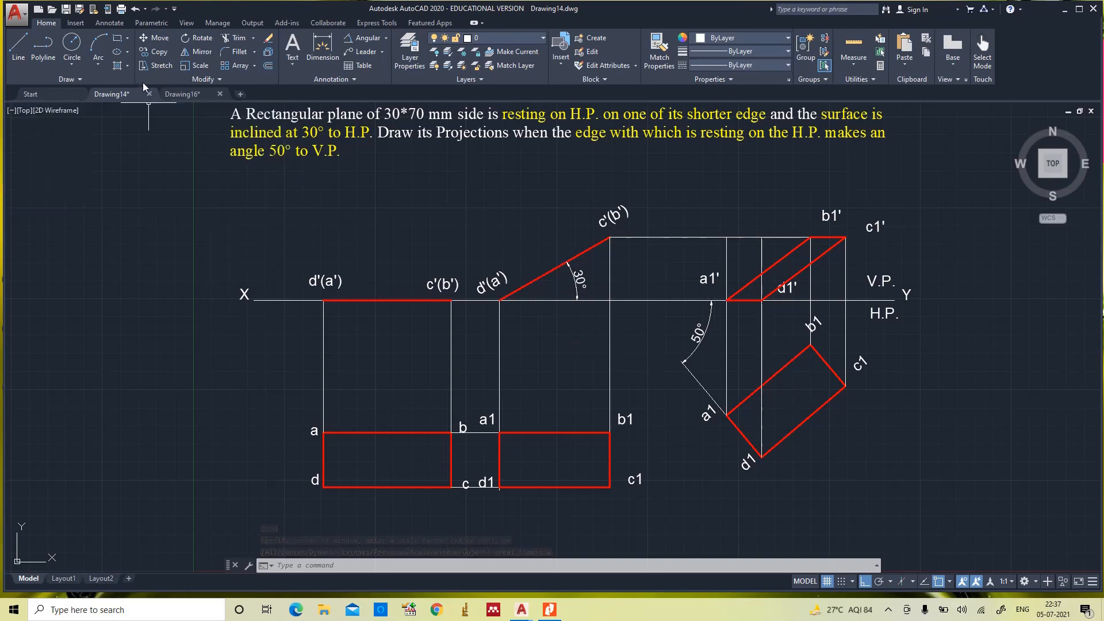
pyautogui.click(127, 65)
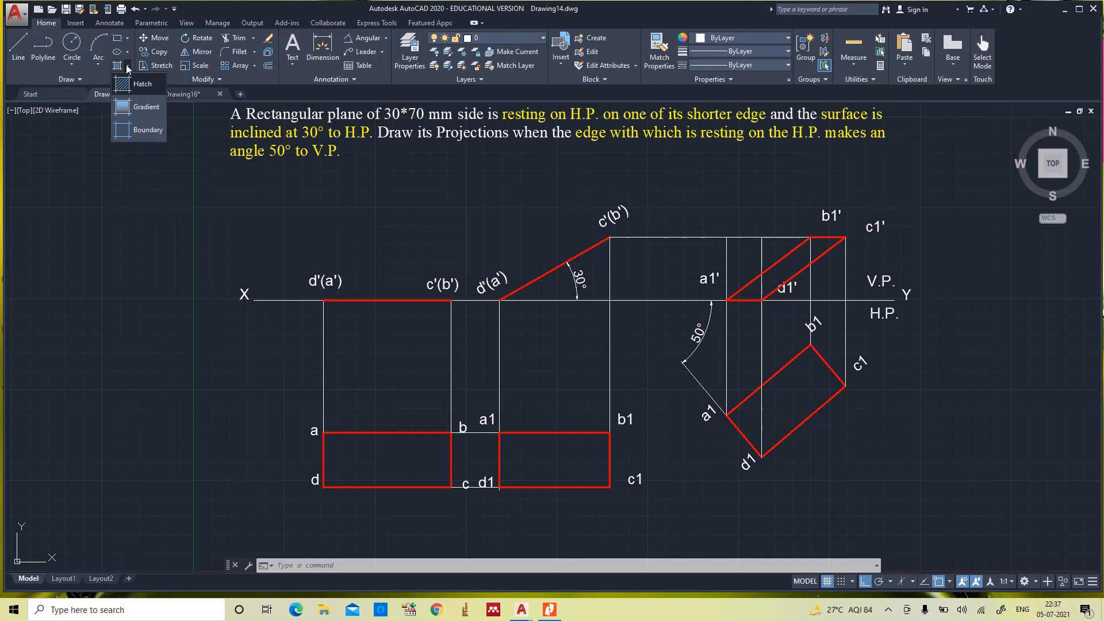
pyautogui.click(145, 107)
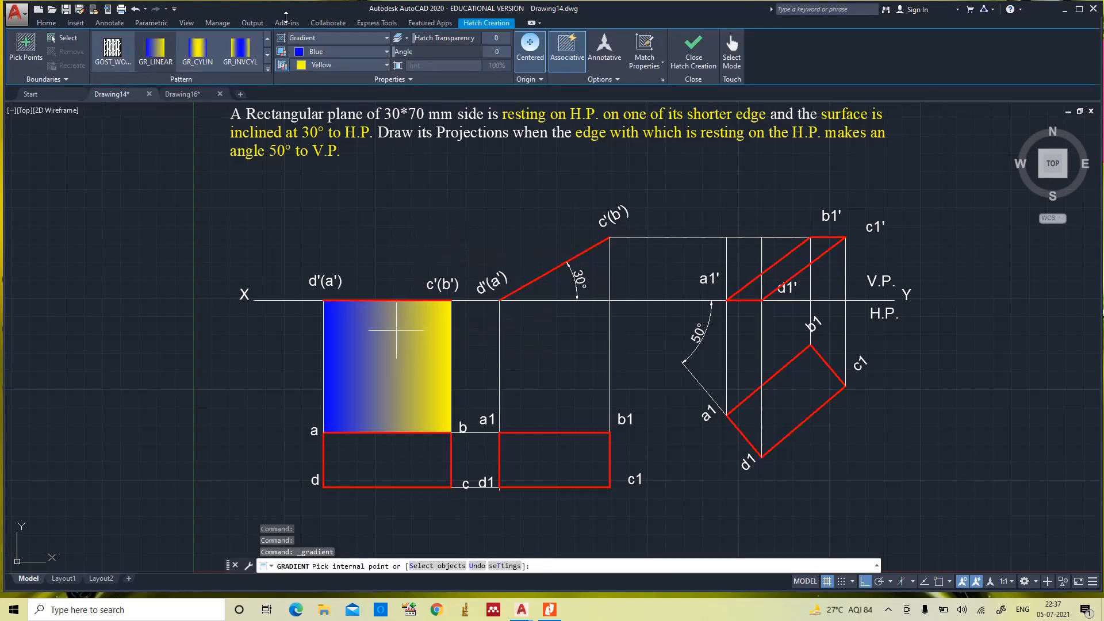
pyautogui.click(305, 39)
pyautogui.click(306, 51)
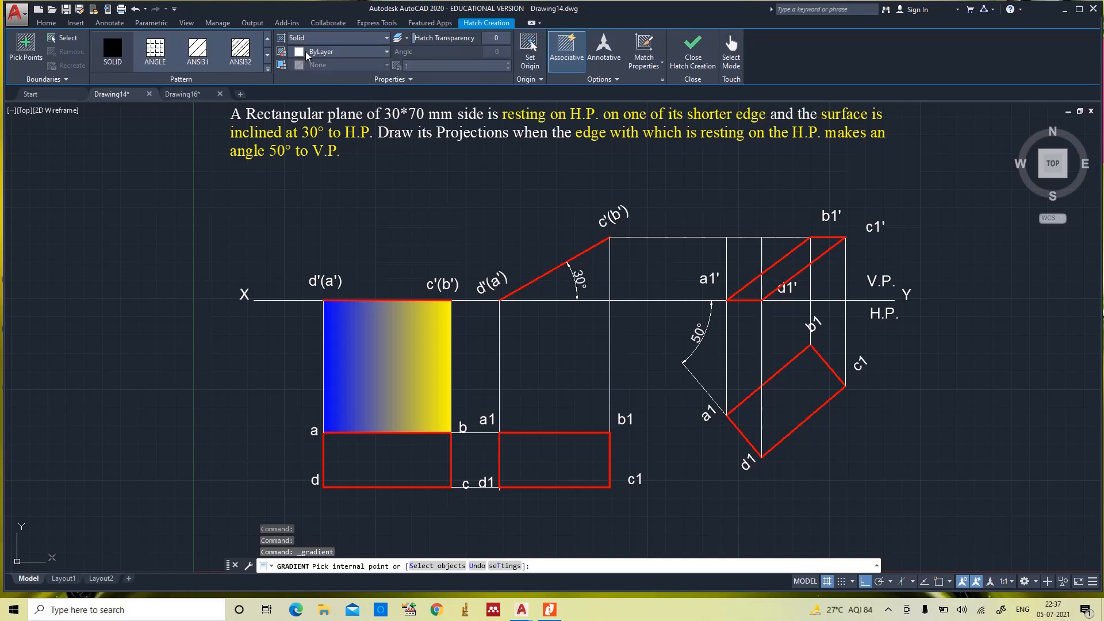
pyautogui.click(305, 53)
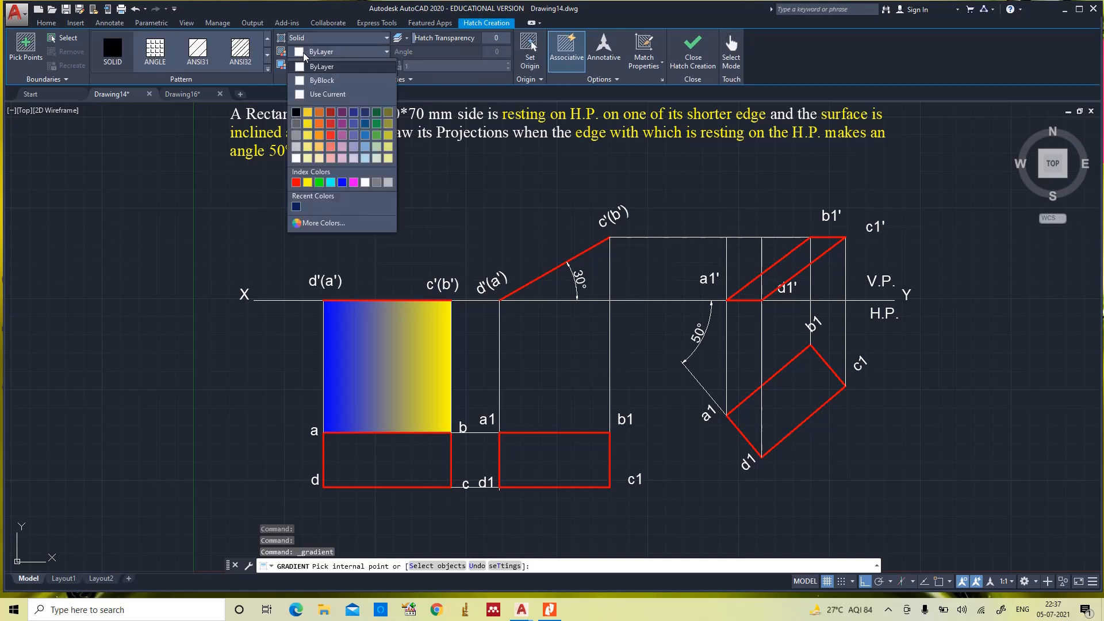
pyautogui.click(308, 183)
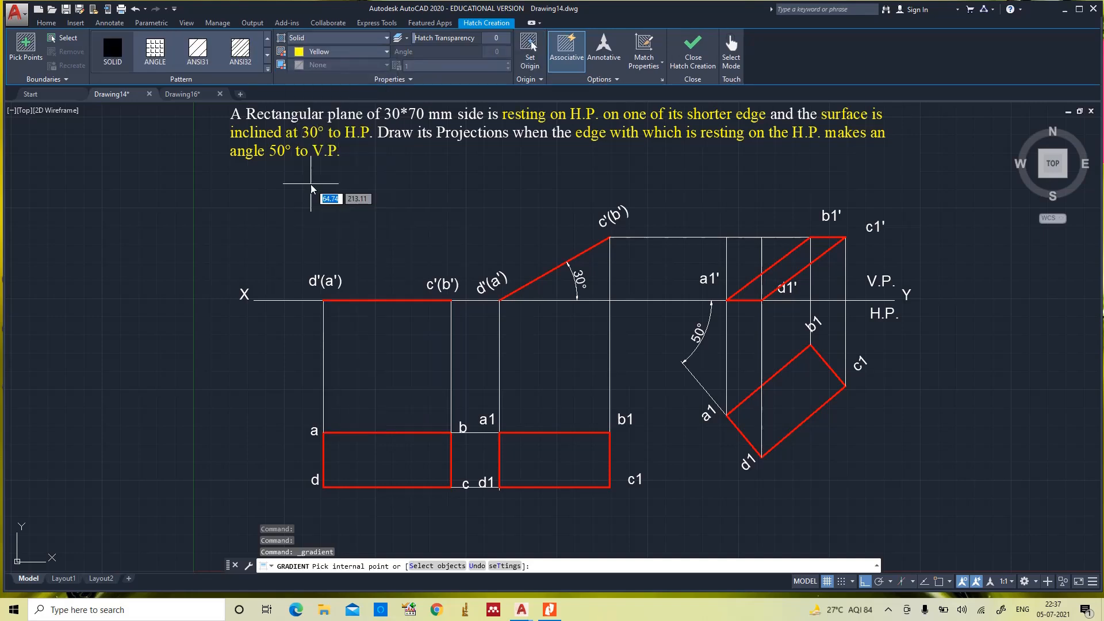
pyautogui.click(394, 450)
pyautogui.click(551, 464)
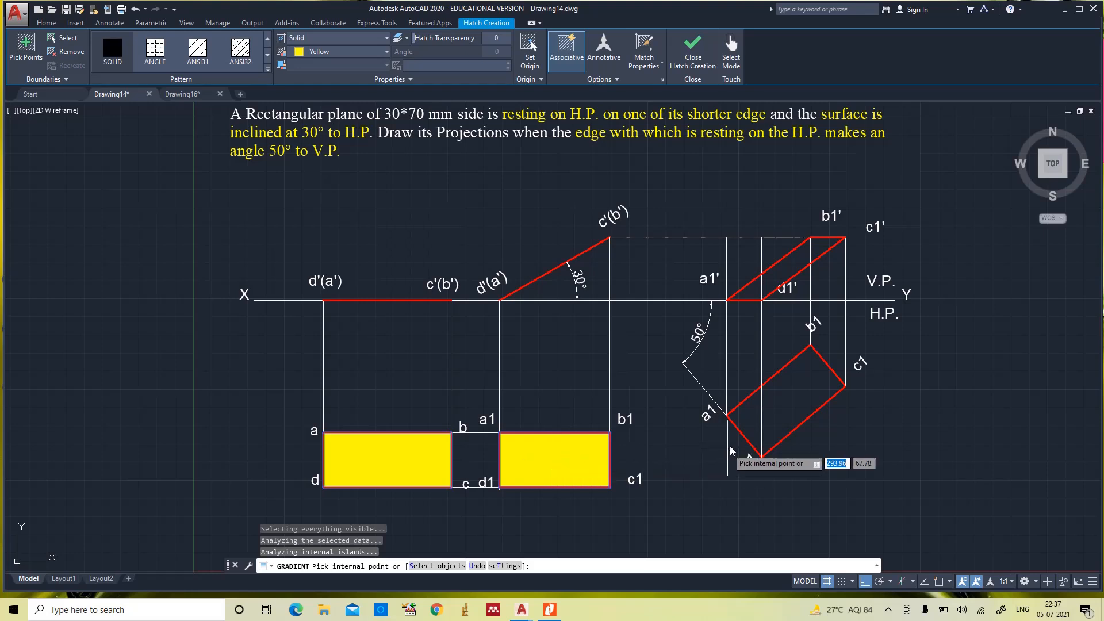
pyautogui.click(752, 422)
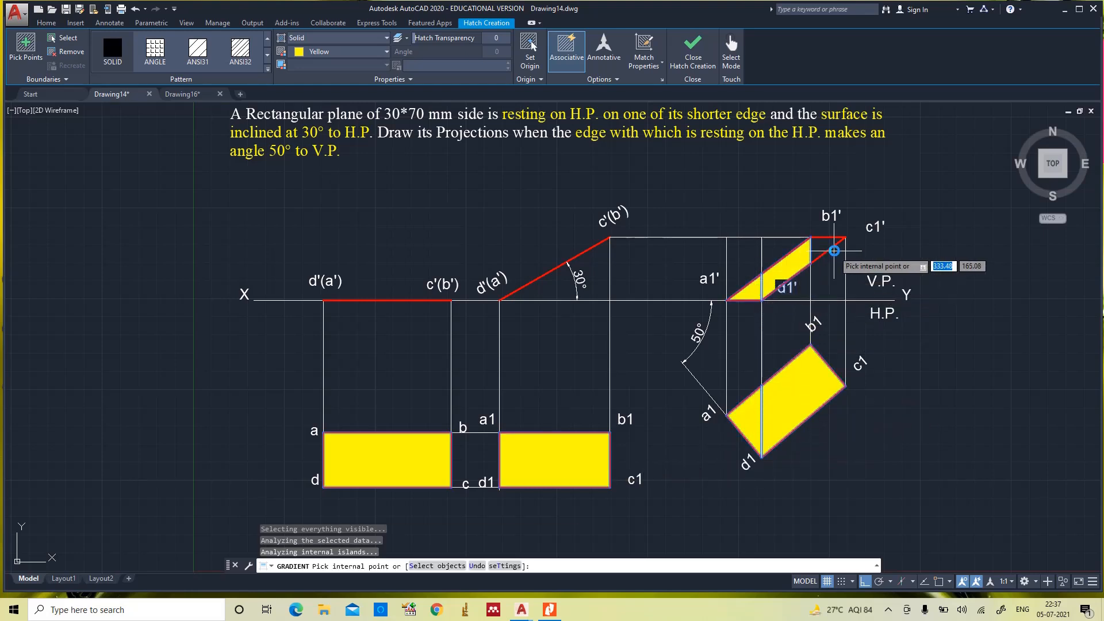
pyautogui.click(825, 245)
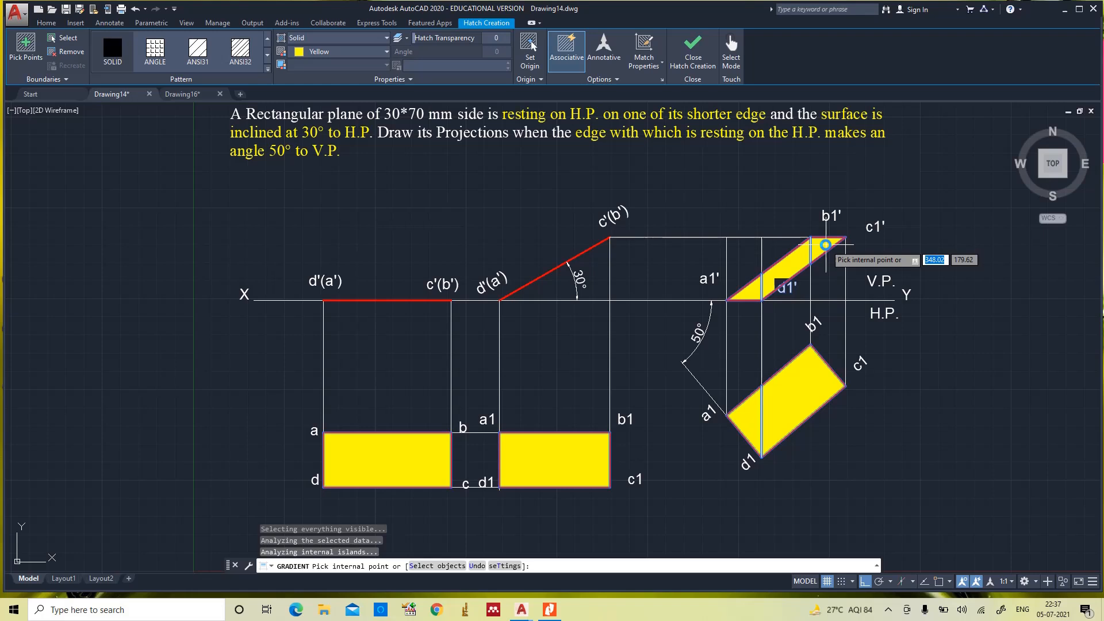
pyautogui.press('Return')
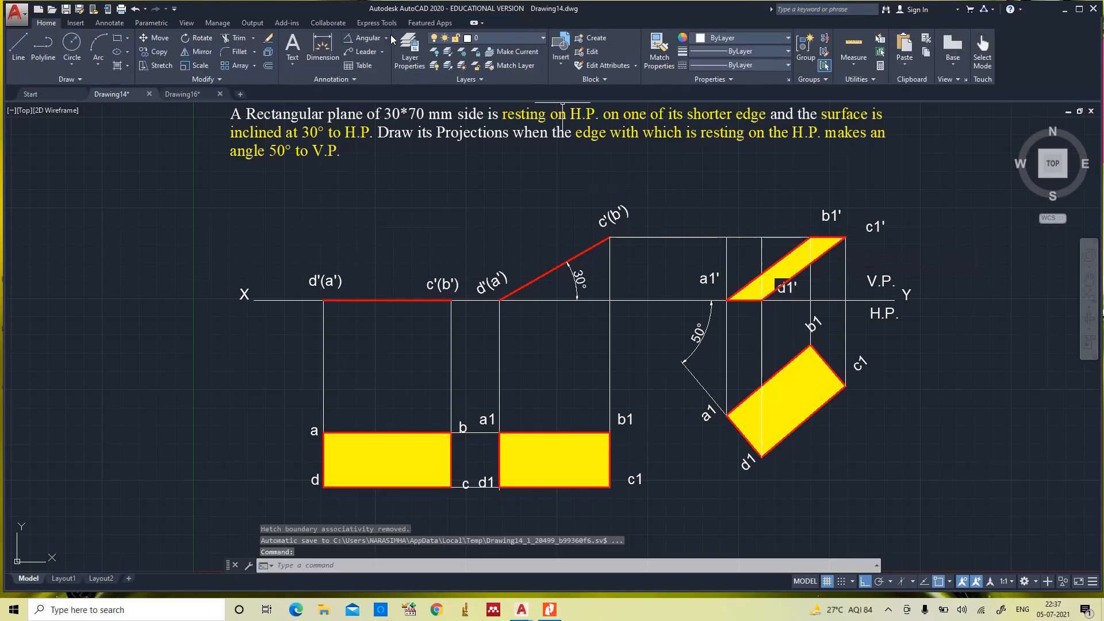
# Step: Add aligned dimensions to edges d–c and a–d of the first top-view rectangle, outside the shape
pyautogui.click(387, 38)
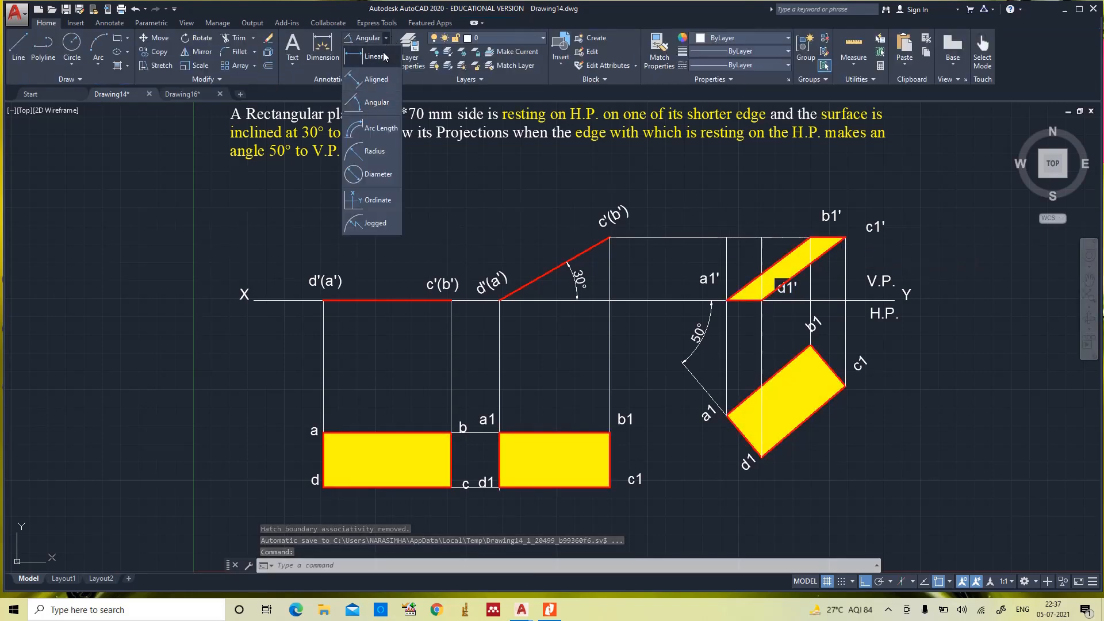
pyautogui.click(380, 79)
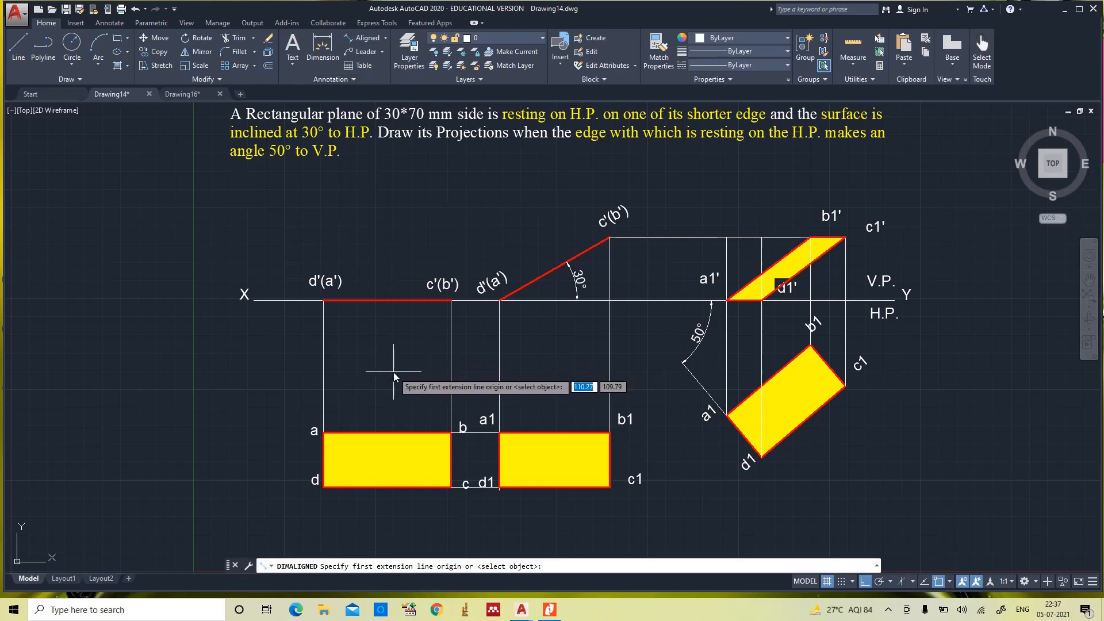
pyautogui.click(323, 487)
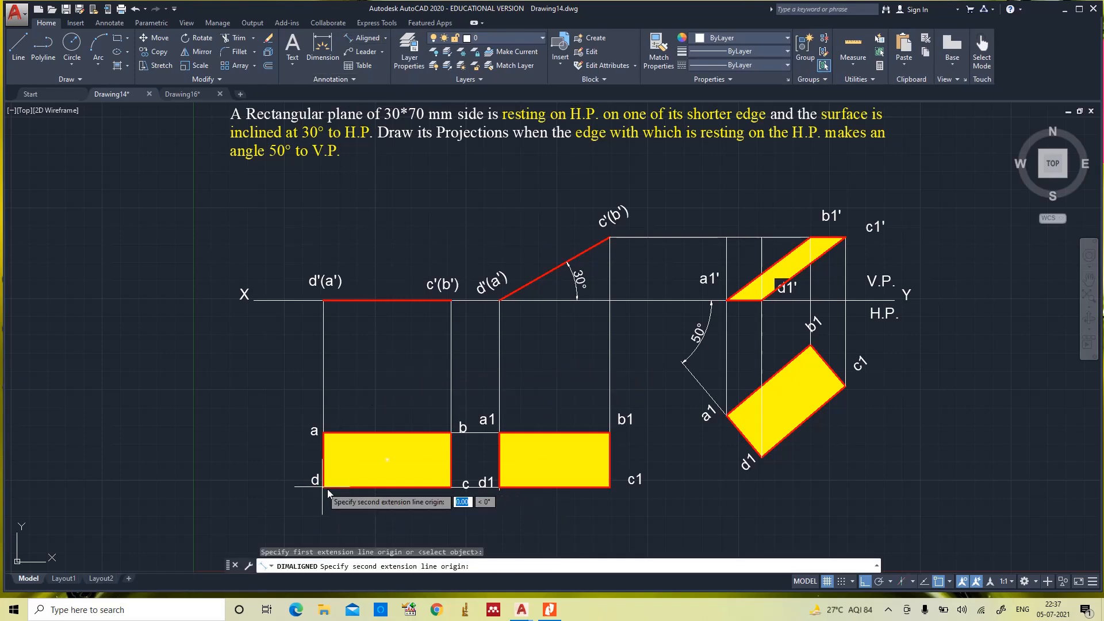
pyautogui.click(451, 487)
pyautogui.click(449, 515)
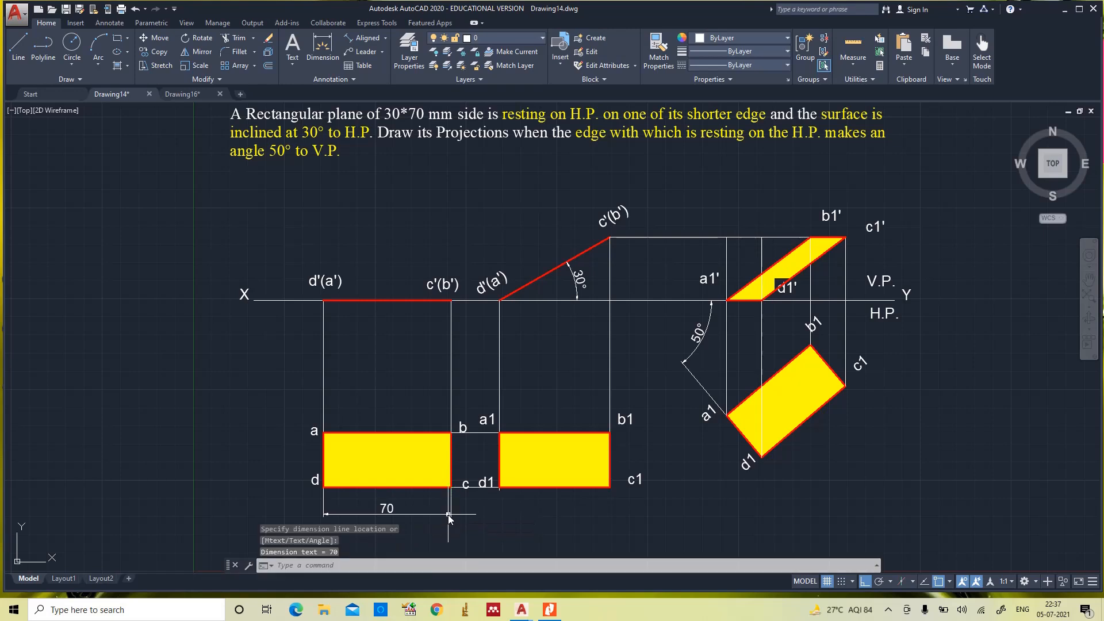
pyautogui.click(351, 38)
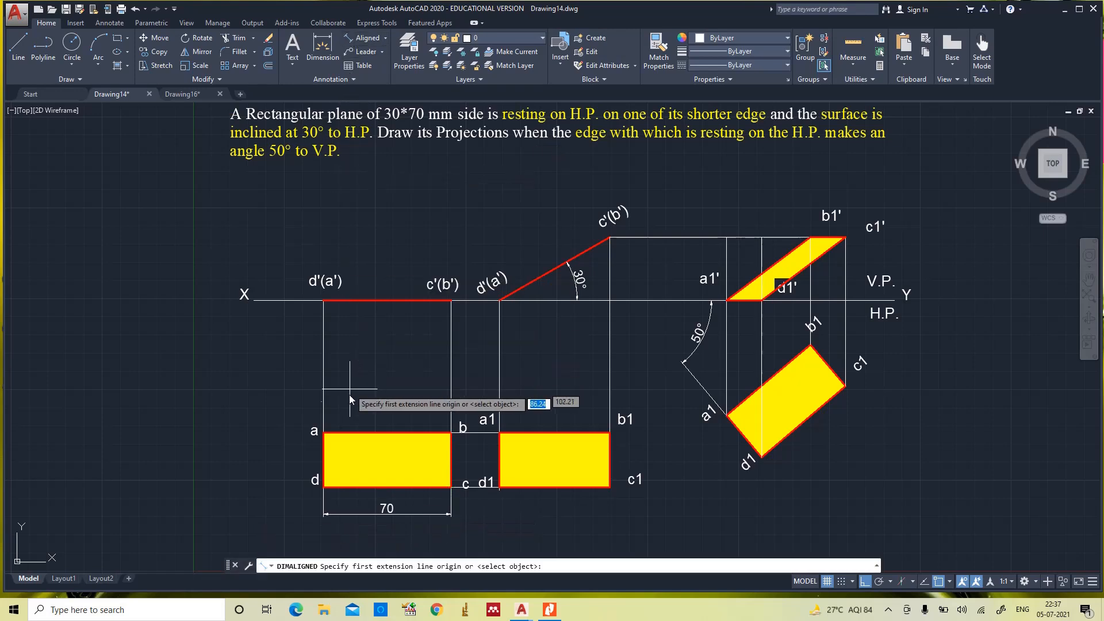
pyautogui.click(323, 433)
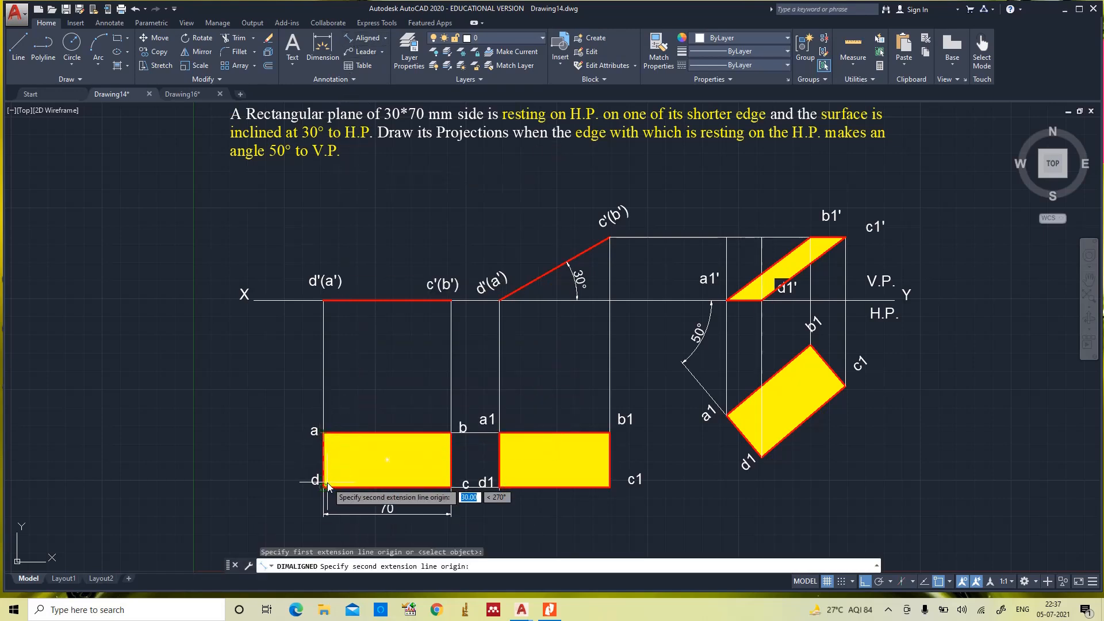
pyautogui.click(323, 487)
pyautogui.click(291, 471)
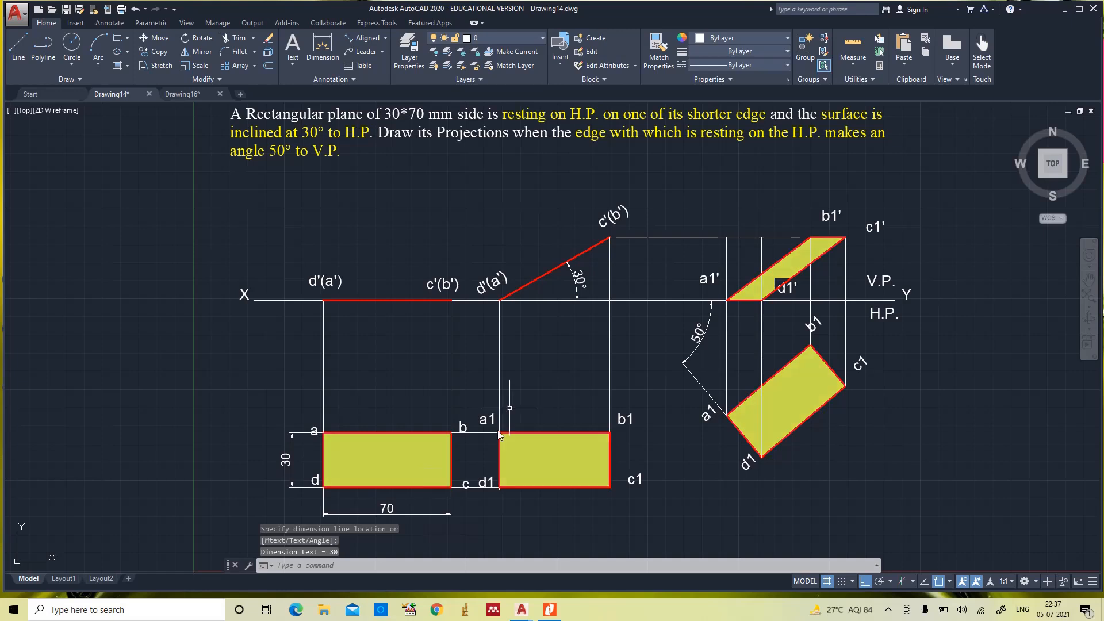
# Step: Add aligned dimensions to edges d1–c1 and b1–c1 of the second top-view rectangle
pyautogui.click(371, 37)
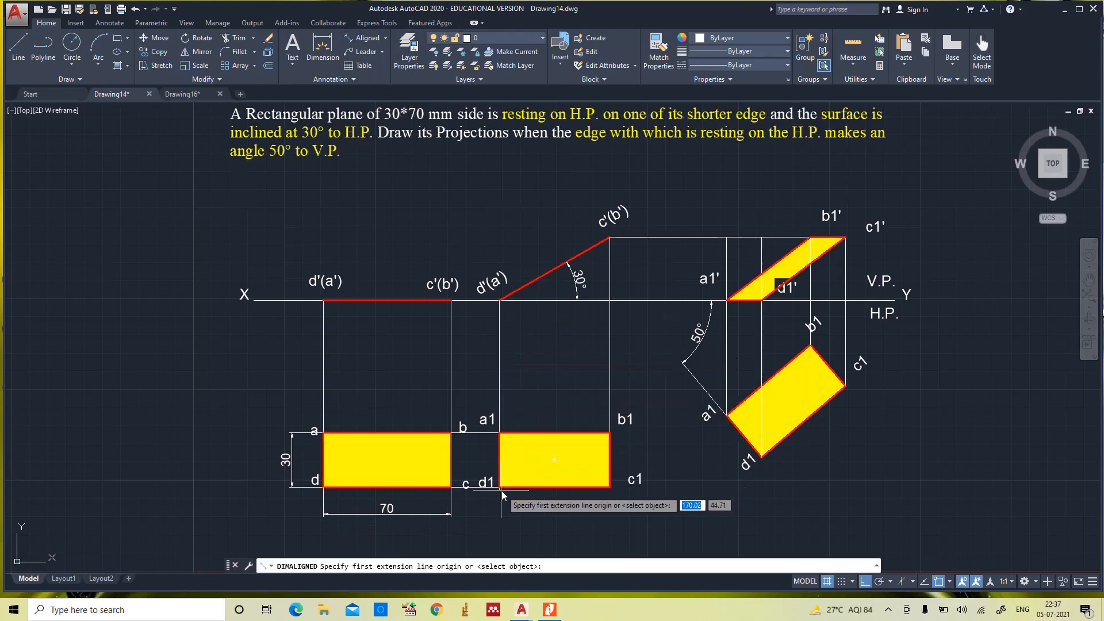
pyautogui.click(499, 487)
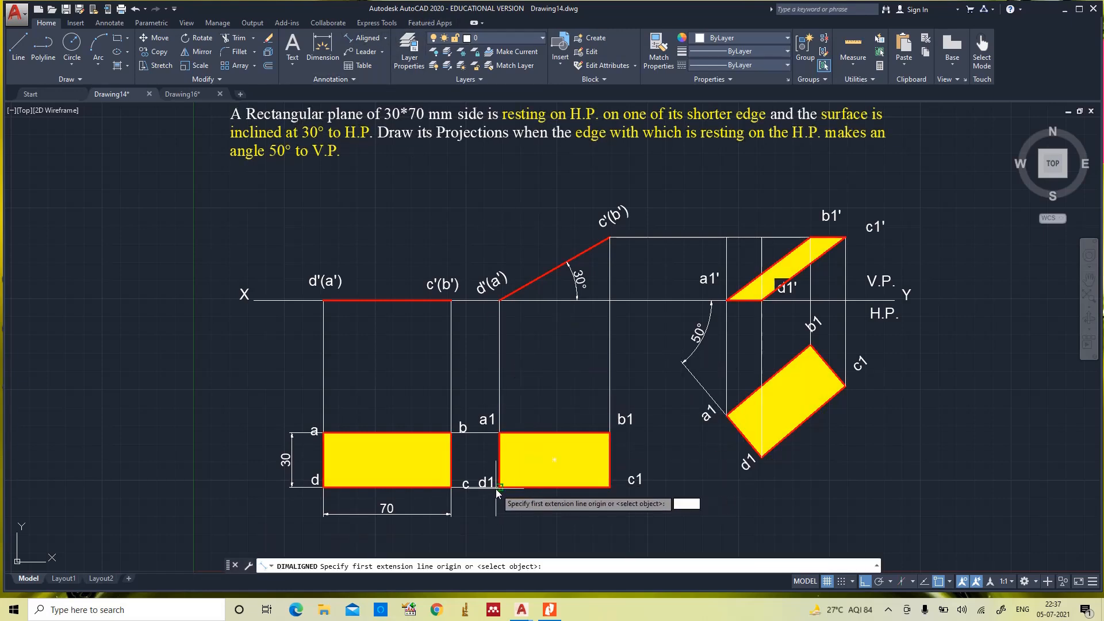
pyautogui.click(609, 487)
pyautogui.click(602, 518)
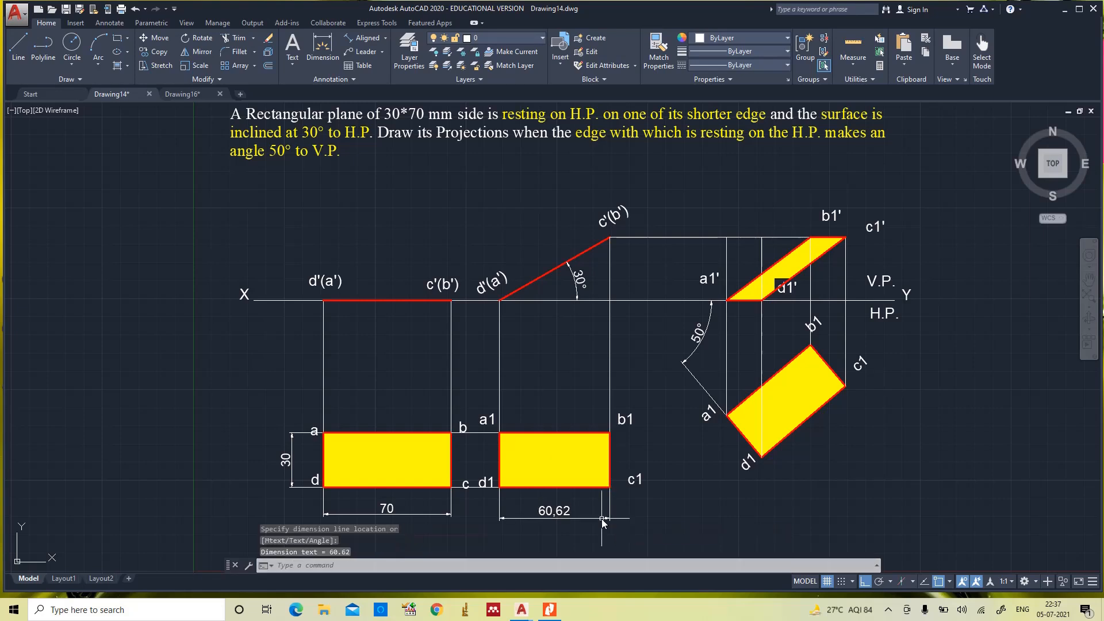
pyautogui.press('Return')
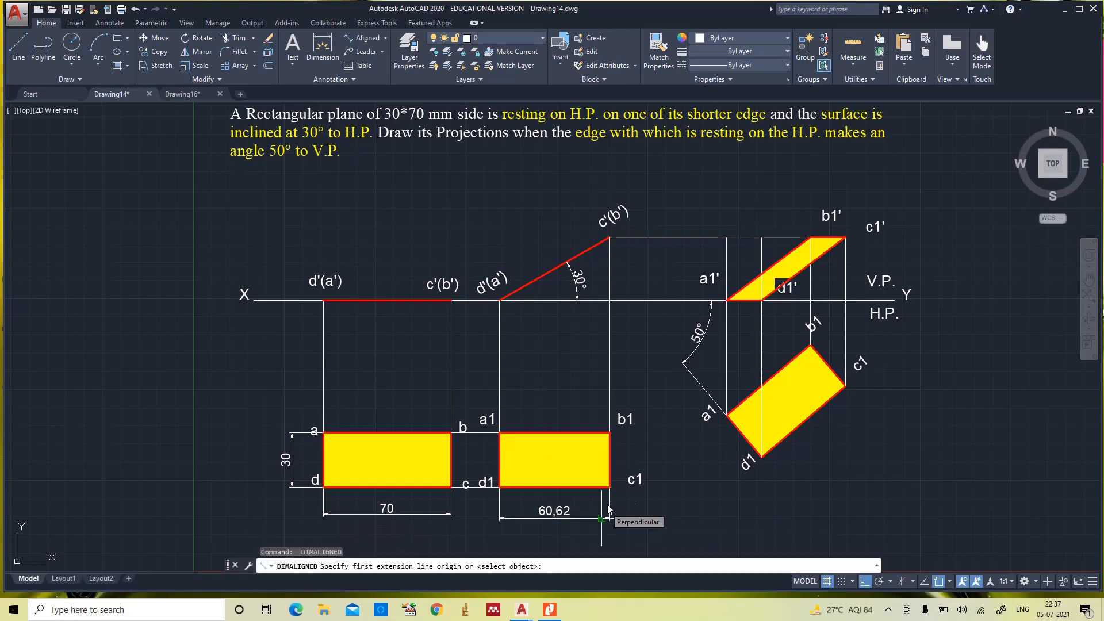
pyautogui.click(611, 438)
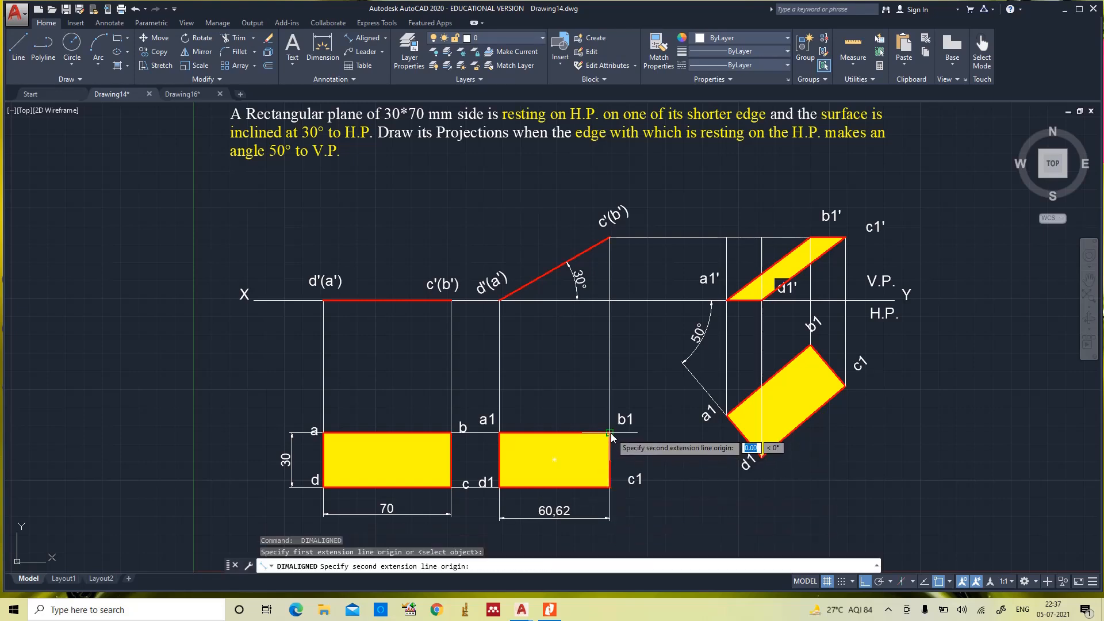
pyautogui.click(611, 488)
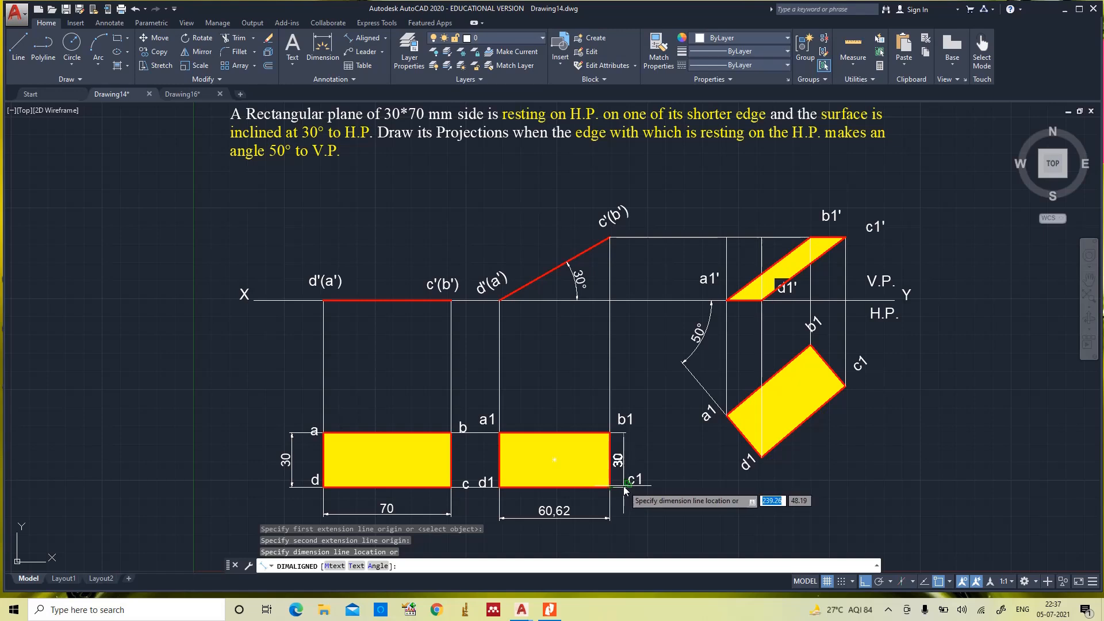
pyautogui.click(625, 487)
# Step: Add an aligned dimension to the long edge d1–c1 of the rotated top-view rectangle, outside the shape
pyautogui.press('Return')
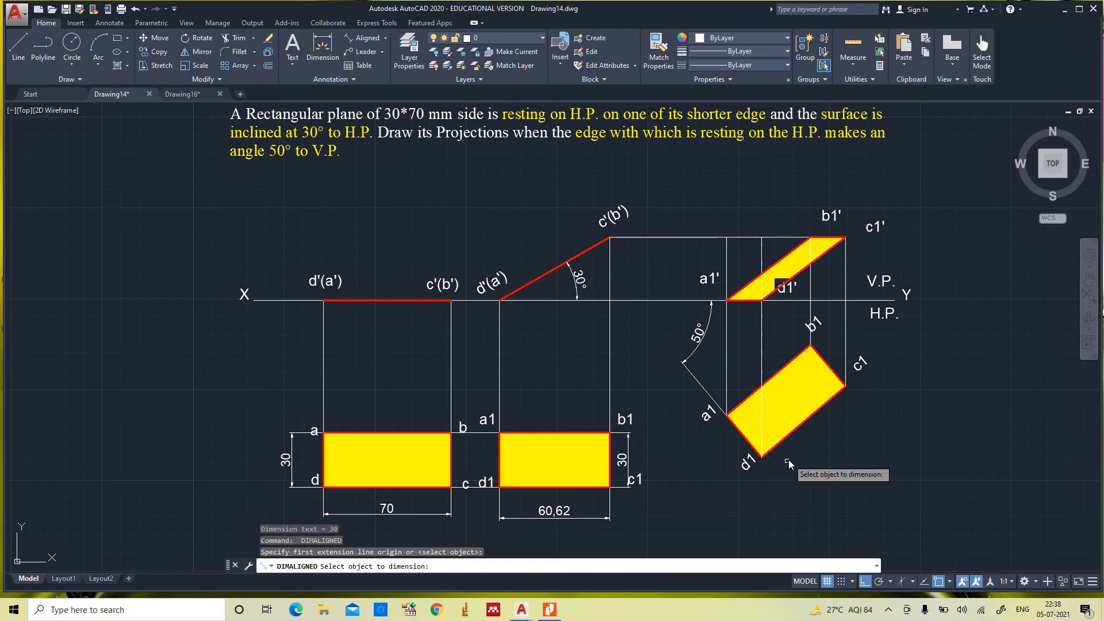
pyautogui.press('Return')
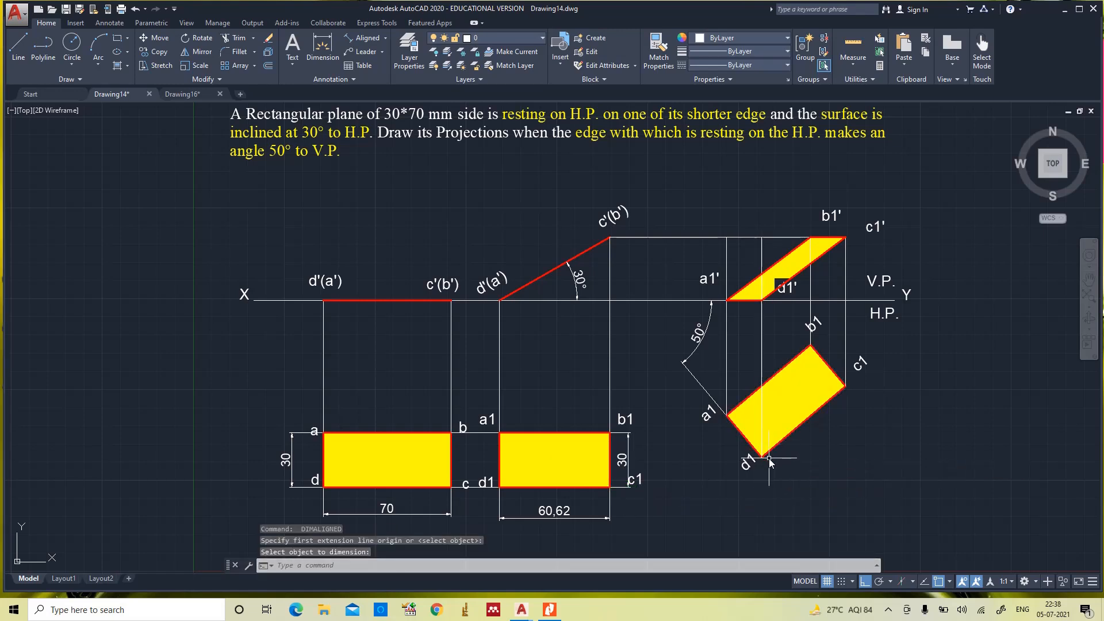
pyautogui.press('Escape')
pyautogui.press('Return')
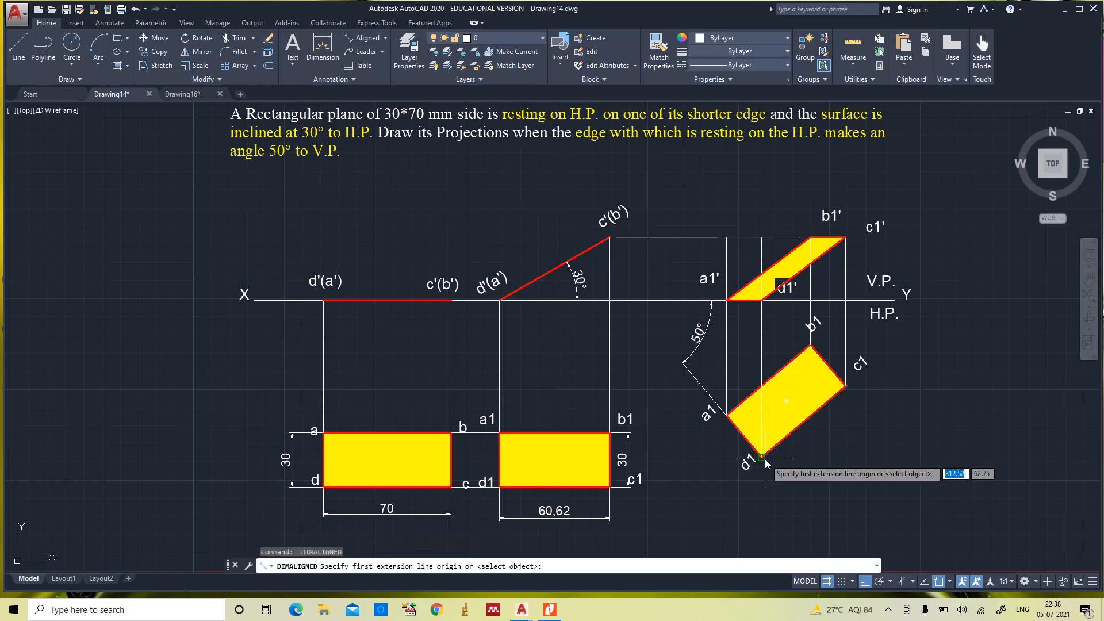
pyautogui.click(764, 457)
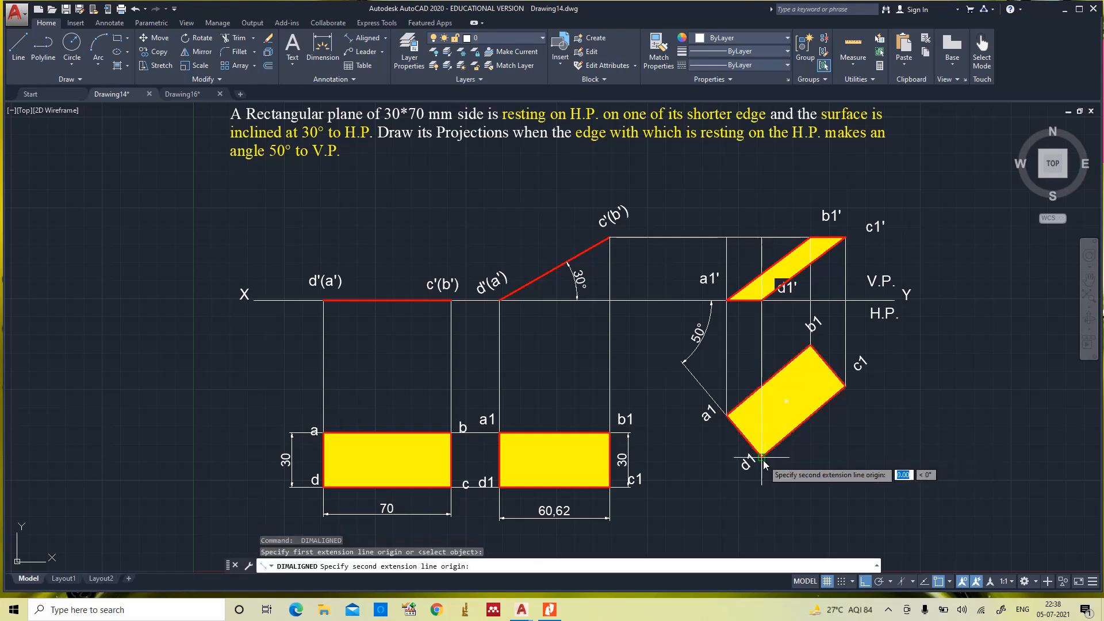
pyautogui.click(843, 387)
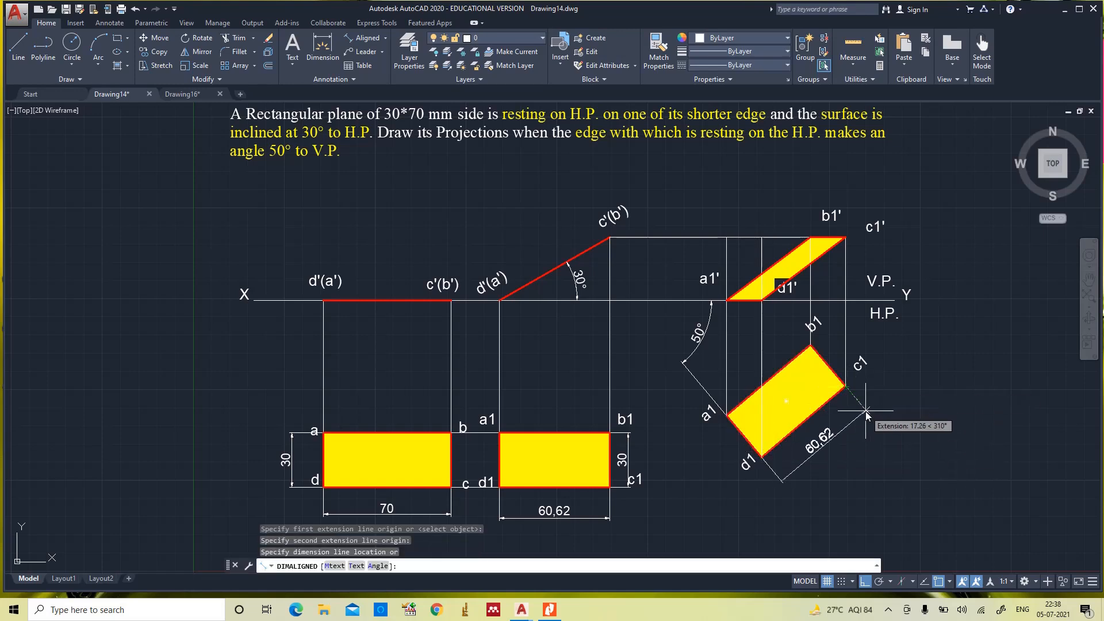
pyautogui.click(865, 411)
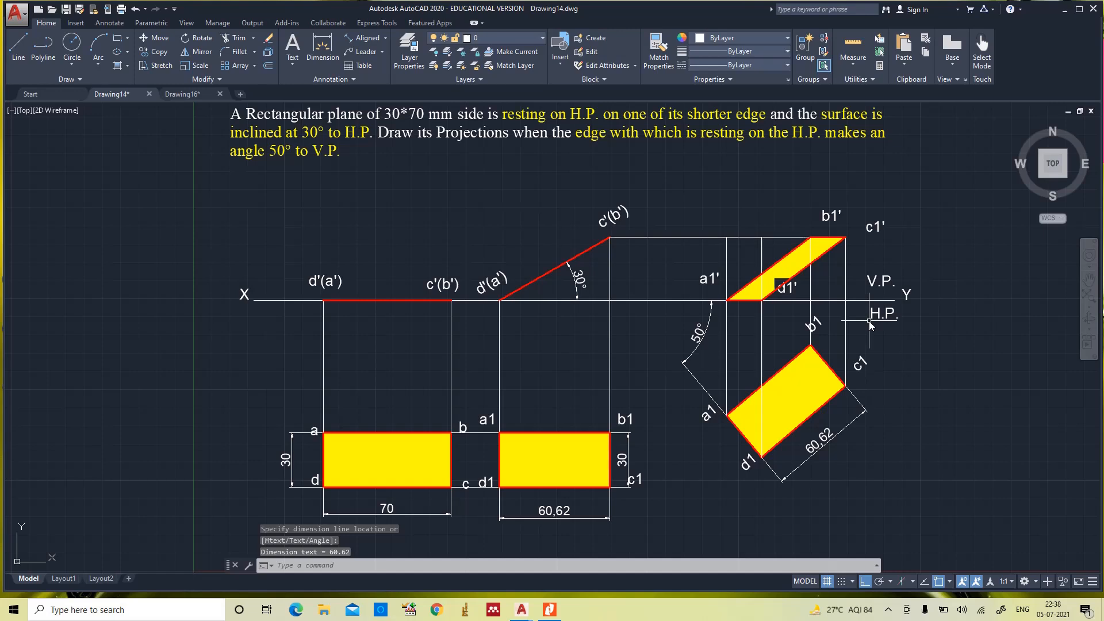
# Step: Add an aligned dimension to the short edge a1–d1 of the rotated top-view rectangle
pyautogui.press('Return')
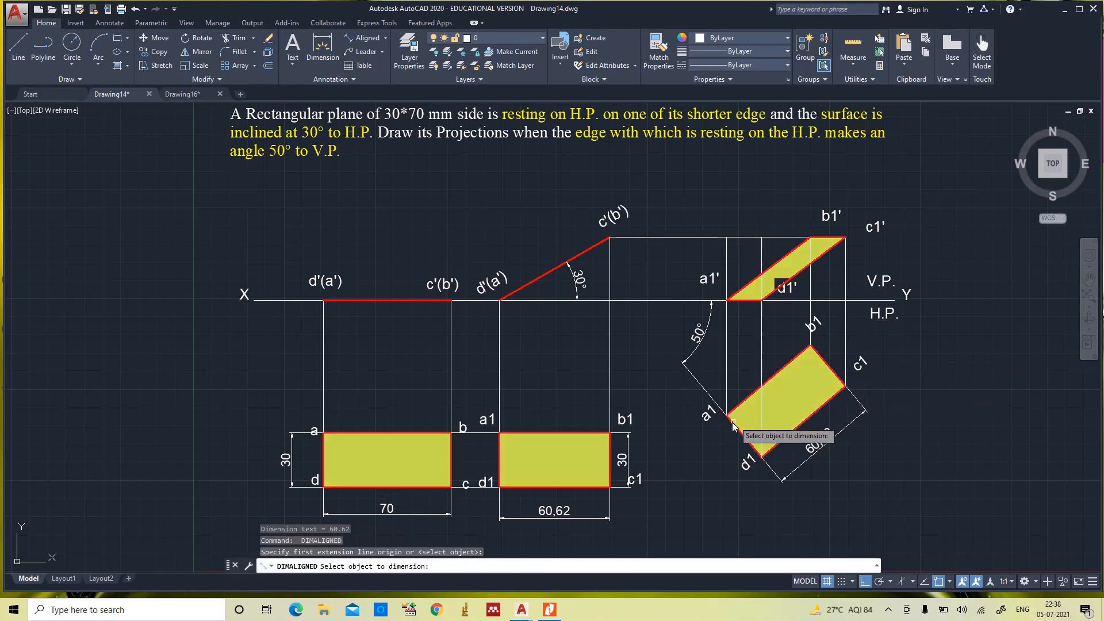
pyautogui.press('Return')
pyautogui.press('Return')
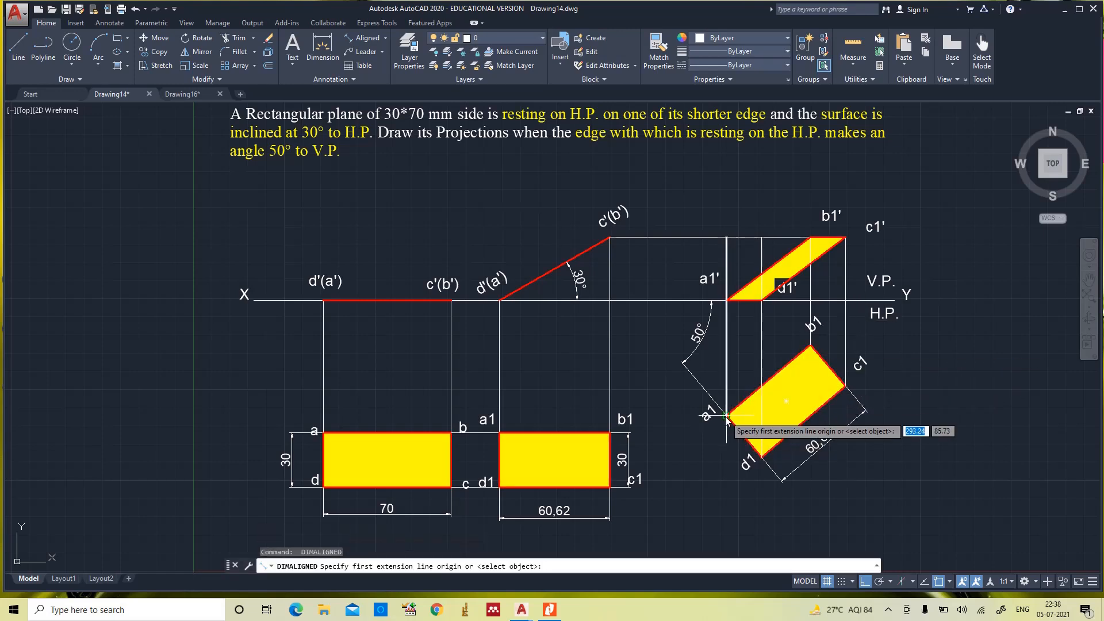
pyautogui.click(727, 414)
pyautogui.click(762, 460)
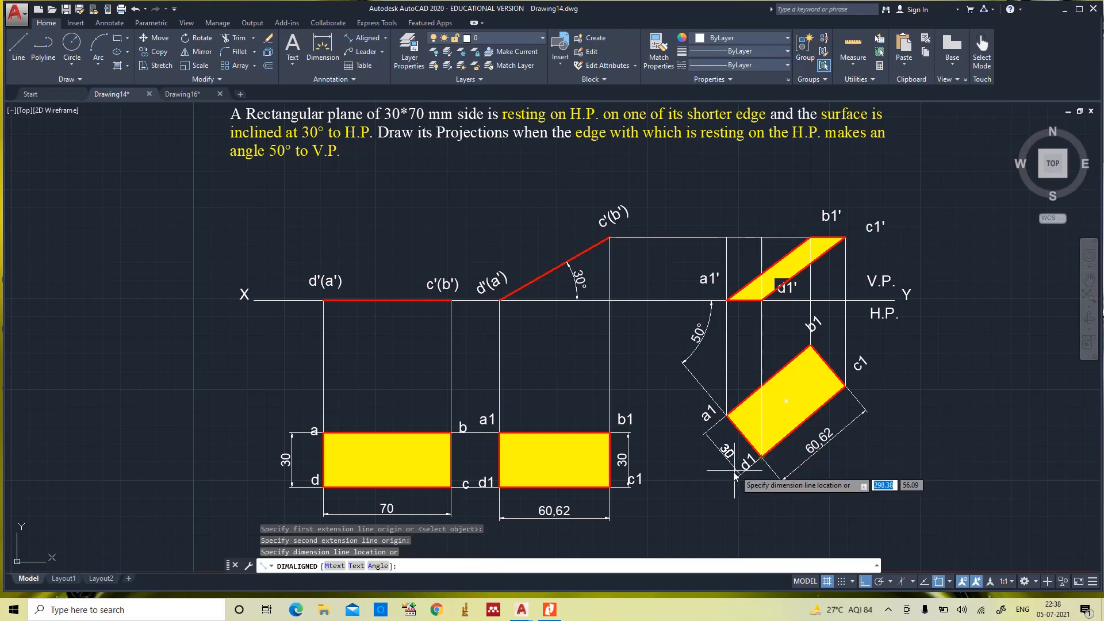
pyautogui.click(729, 477)
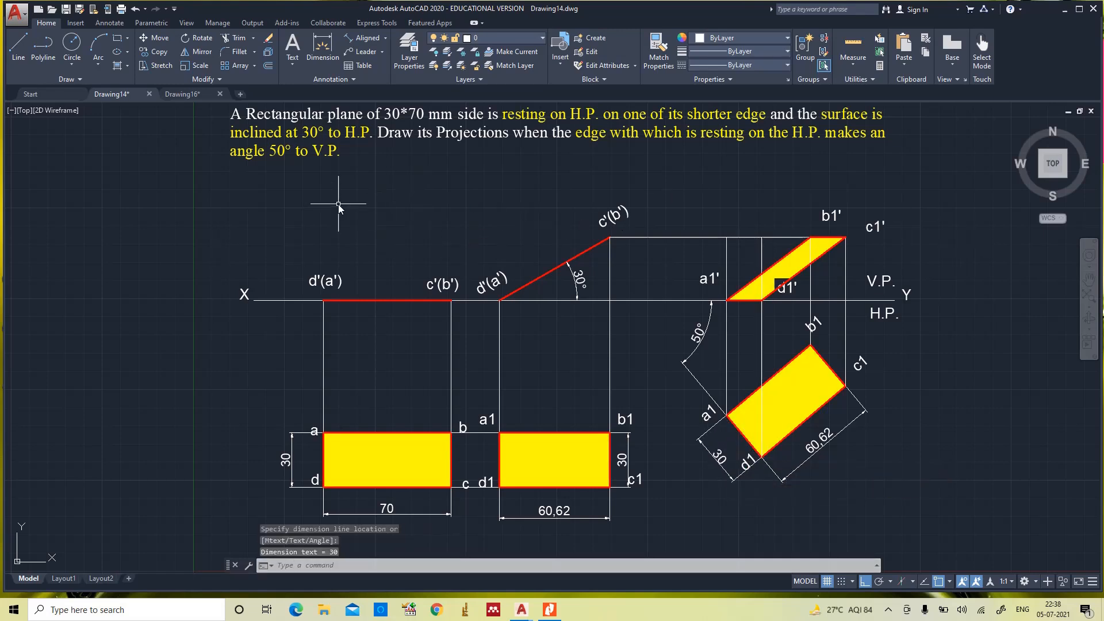
# Step: Add an aligned dimension above the first front-view line on XY, from d'(a') to c'(b')
pyautogui.write('z')
pyautogui.press('Return')
pyautogui.write('a')
pyautogui.press('Return')
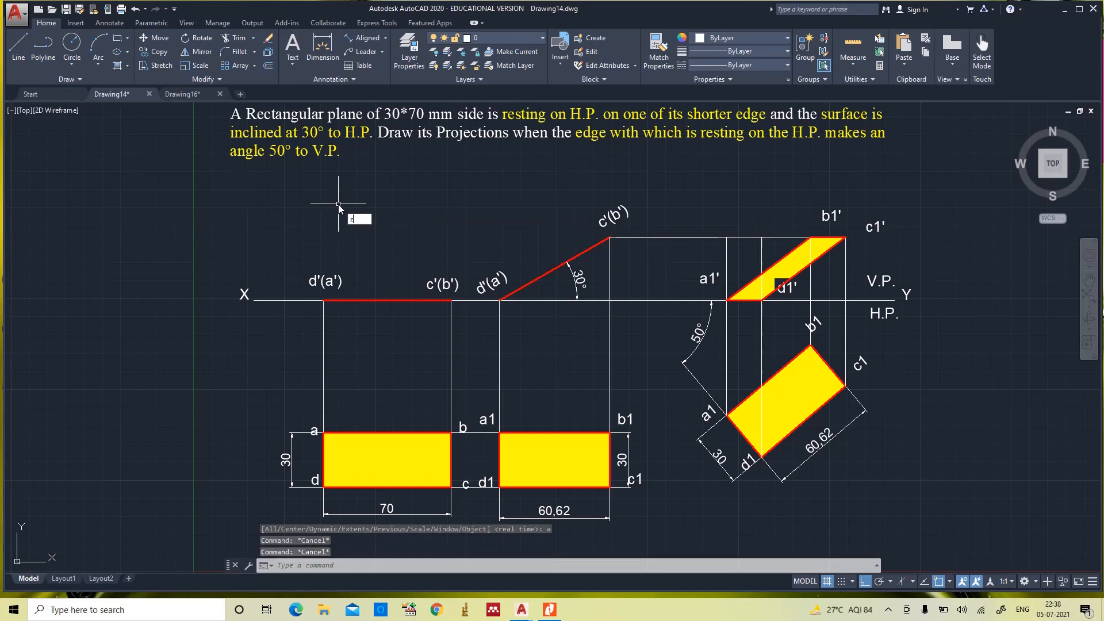
pyautogui.click(357, 39)
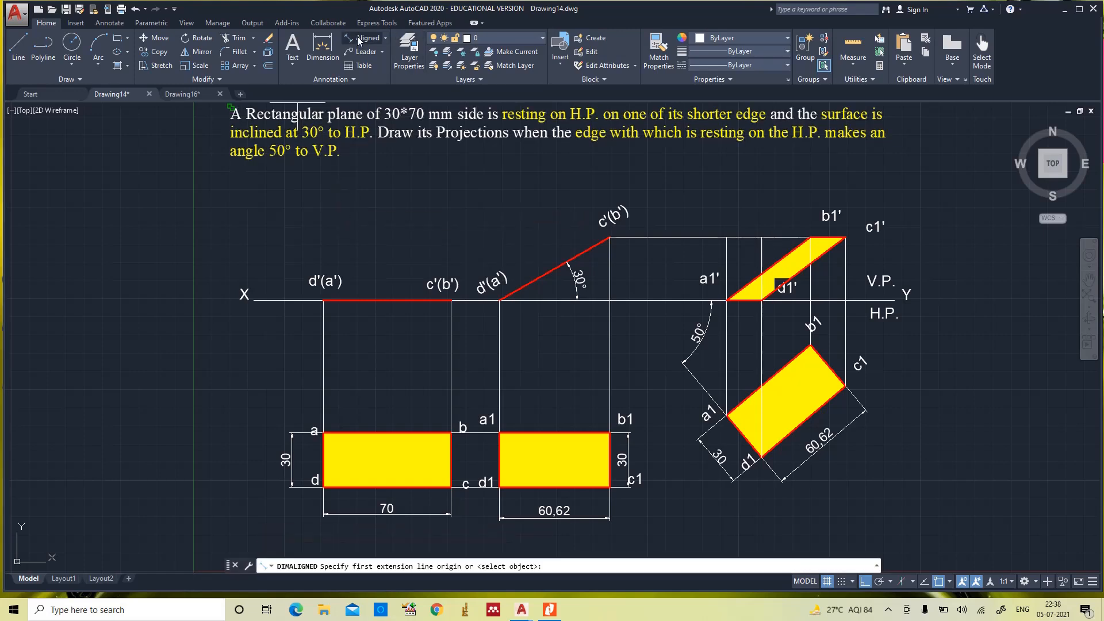
pyautogui.click(323, 300)
pyautogui.click(451, 300)
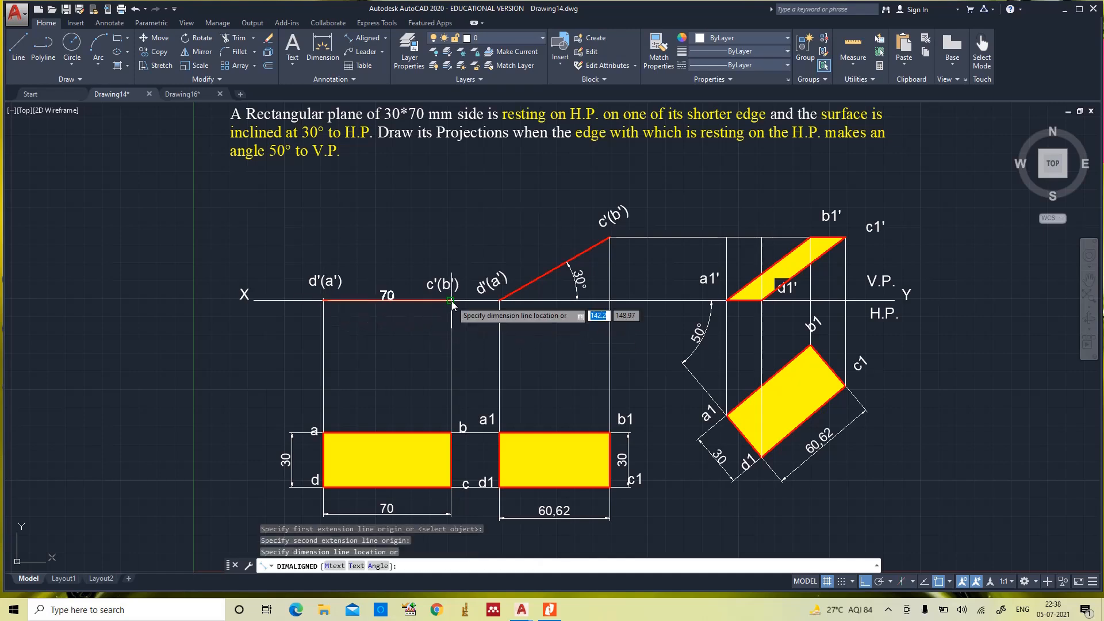
pyautogui.click(453, 248)
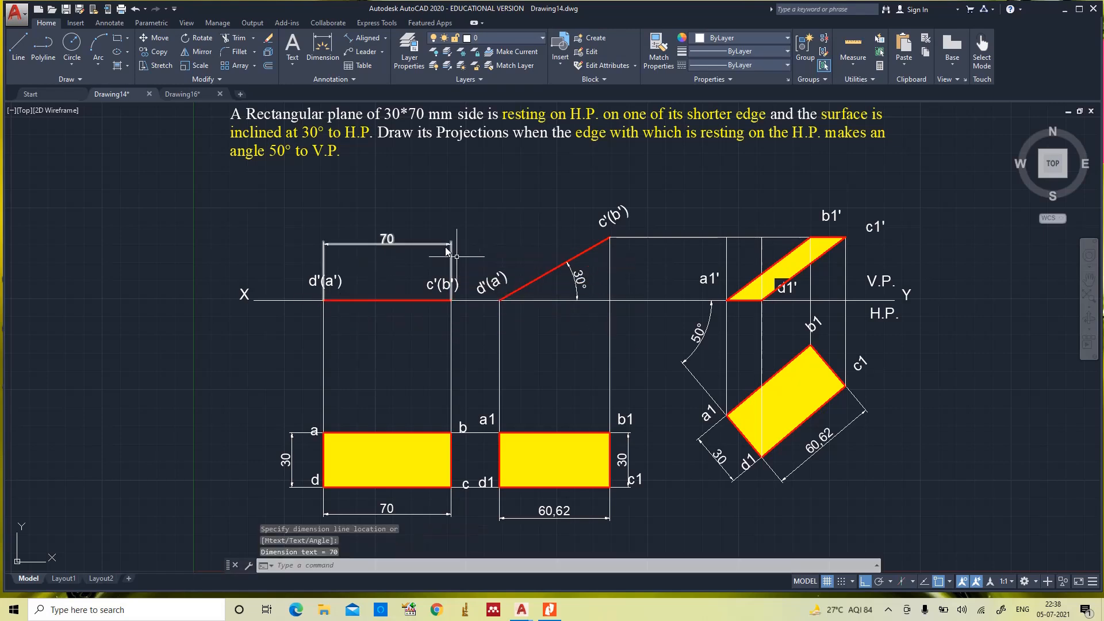
# Step: Add an aligned dimension above the inclined front-view line from d'(a') to c'(b')
pyautogui.press('Return')
pyautogui.press('Return')
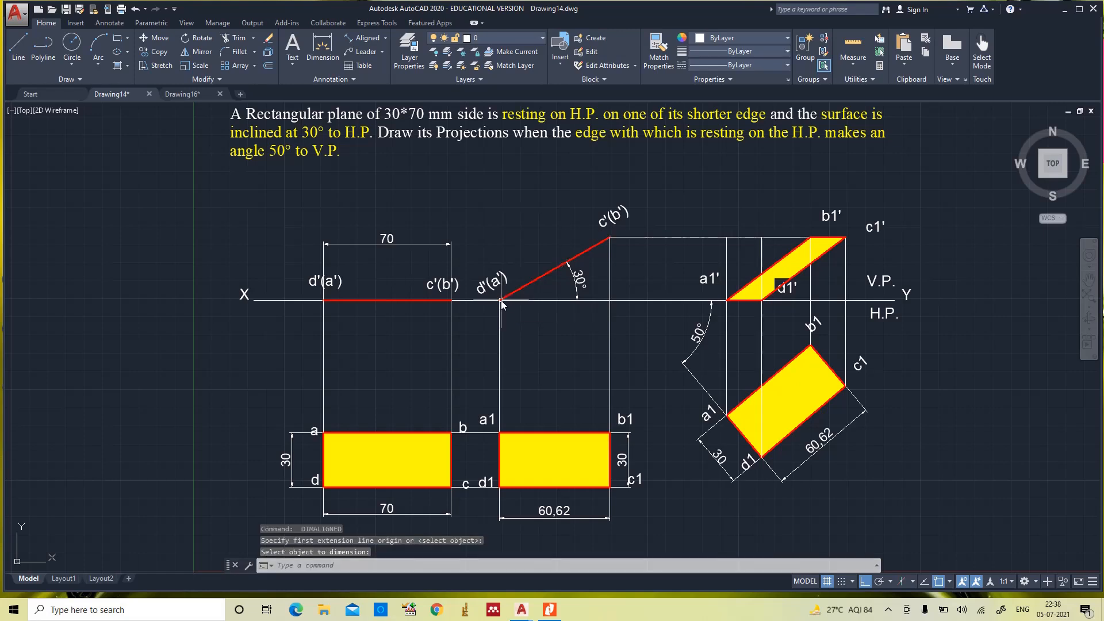
pyautogui.press('Return')
pyautogui.click(501, 299)
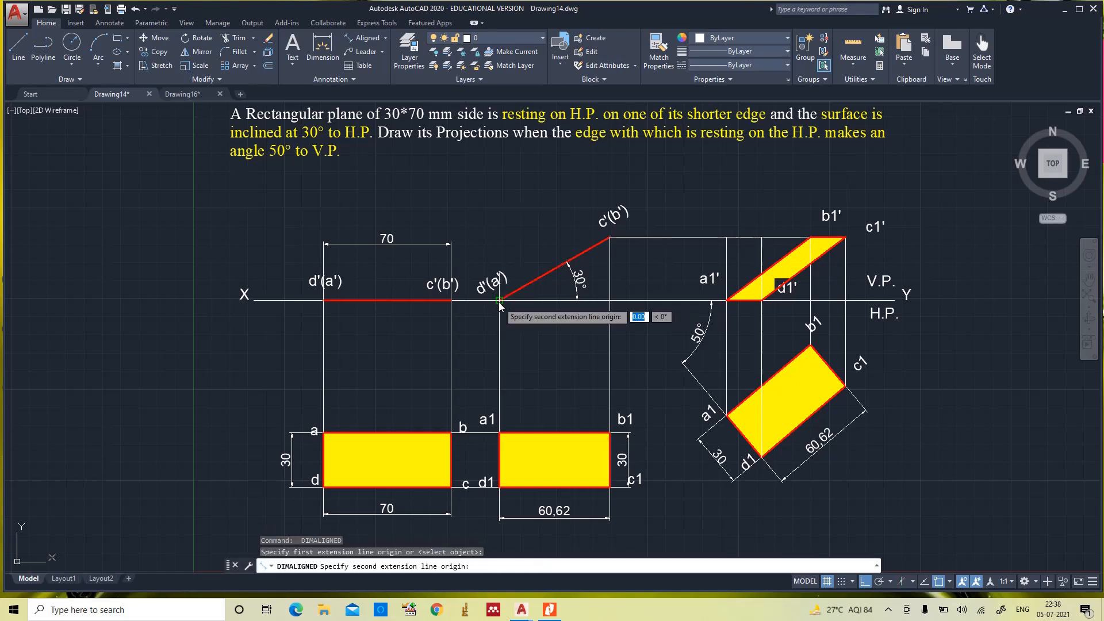
pyautogui.click(610, 238)
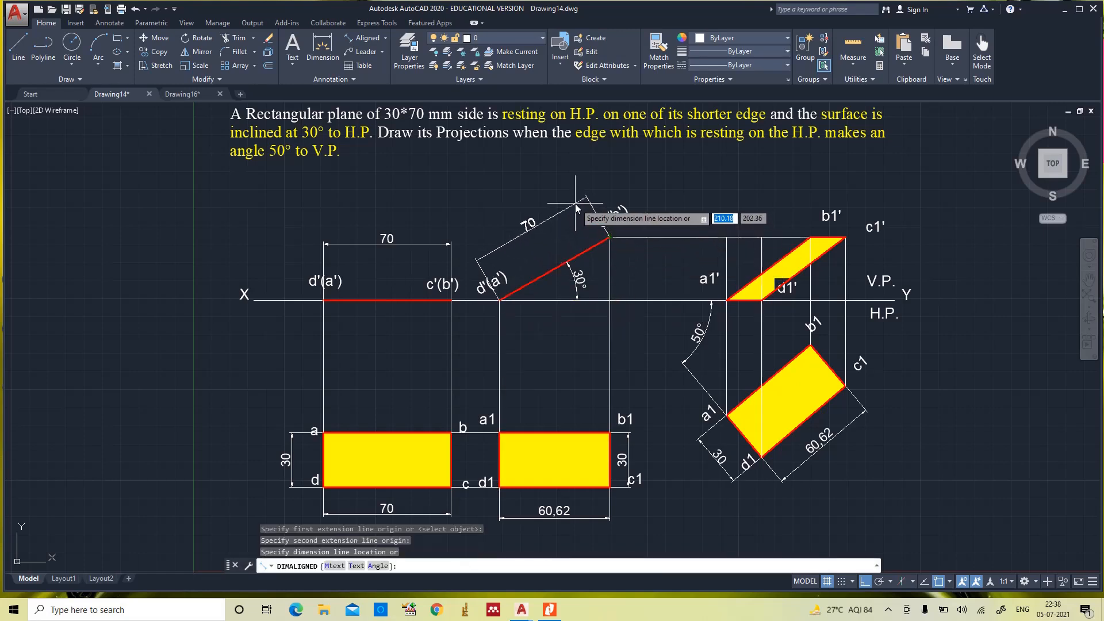
pyautogui.click(577, 210)
pyautogui.press('Escape')
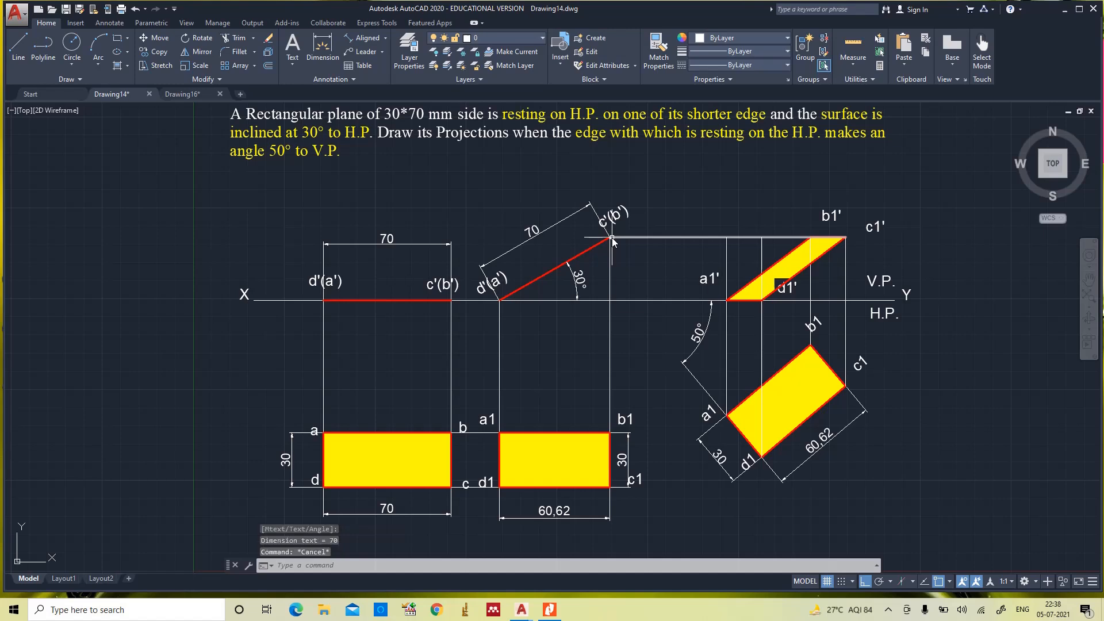
# Step: Turn off the grid inside the Layout1 viewport and return to model space
pyautogui.write('z')
pyautogui.press('Return')
pyautogui.write('a')
pyautogui.press('Return')
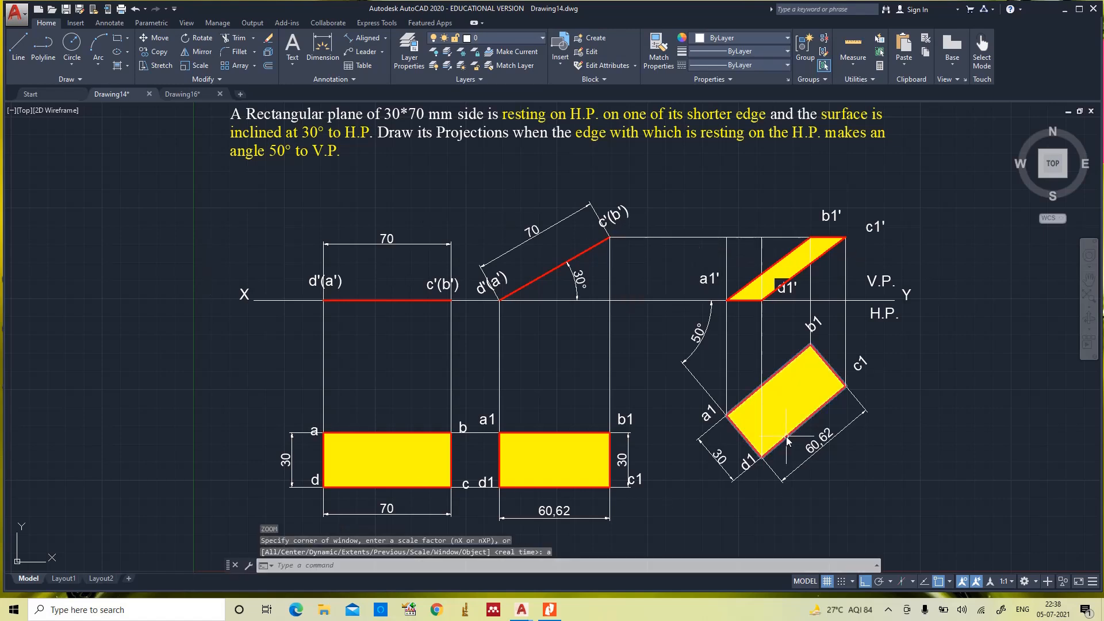
pyautogui.click(60, 581)
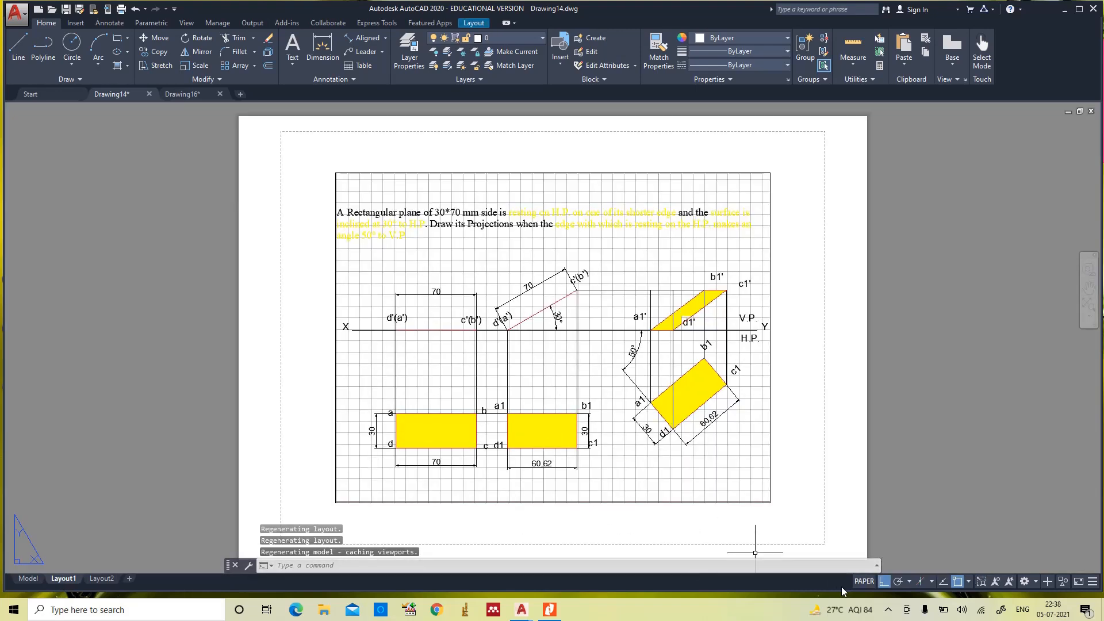
pyautogui.click(863, 582)
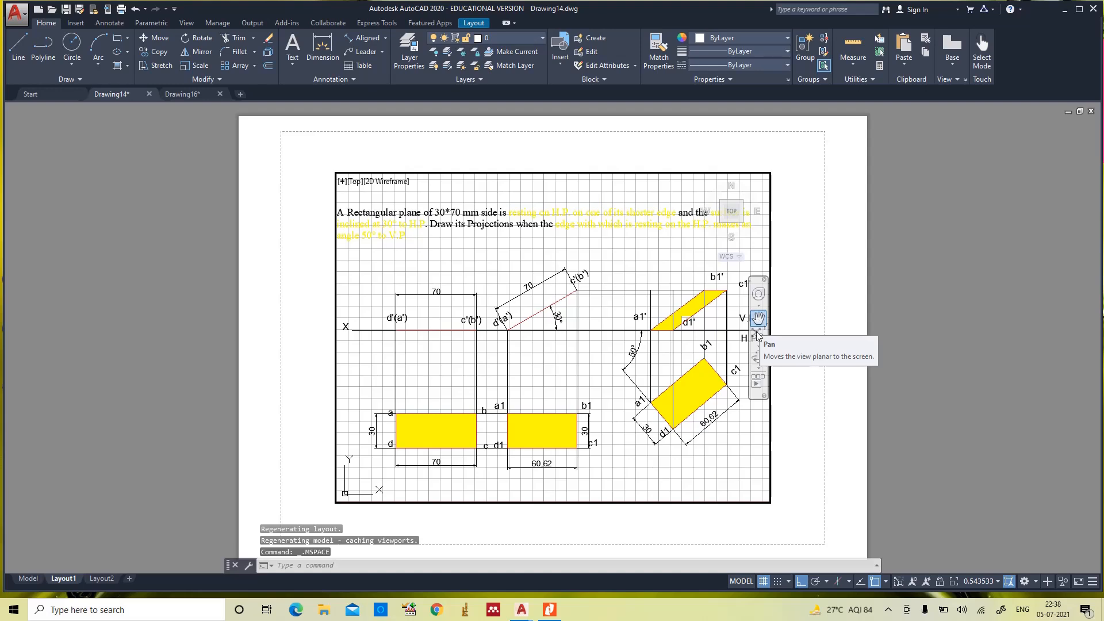
pyautogui.click(763, 581)
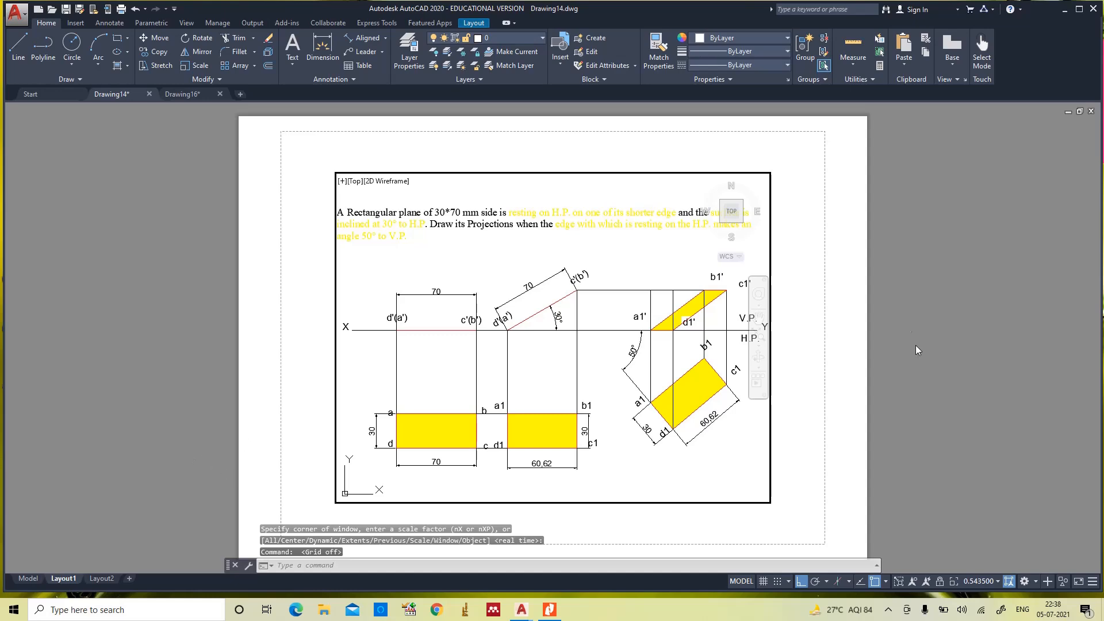
pyautogui.click(29, 578)
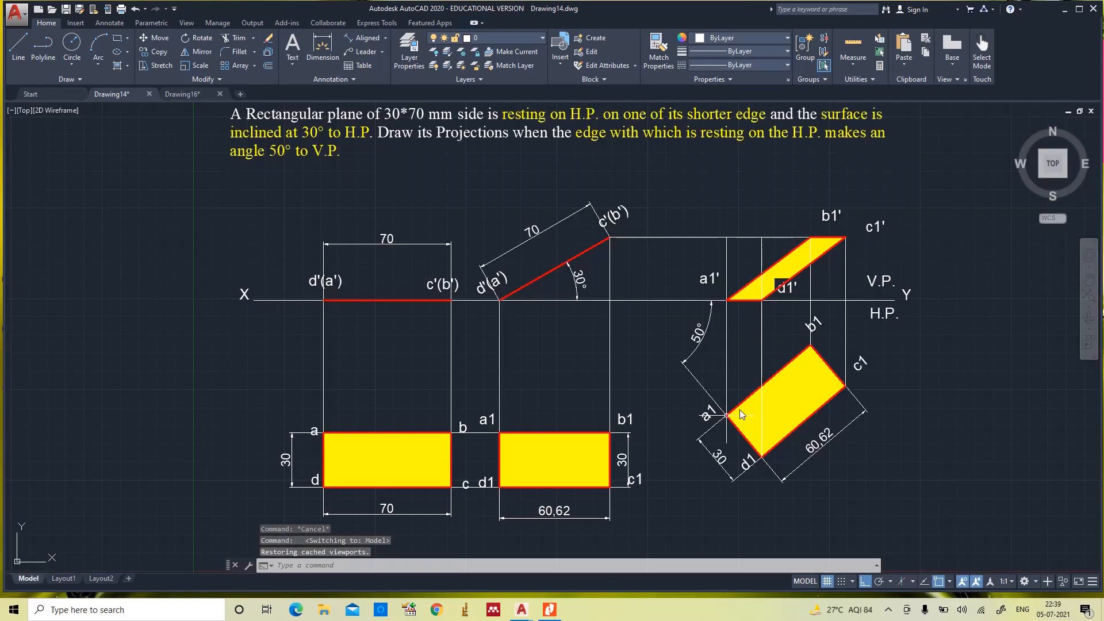